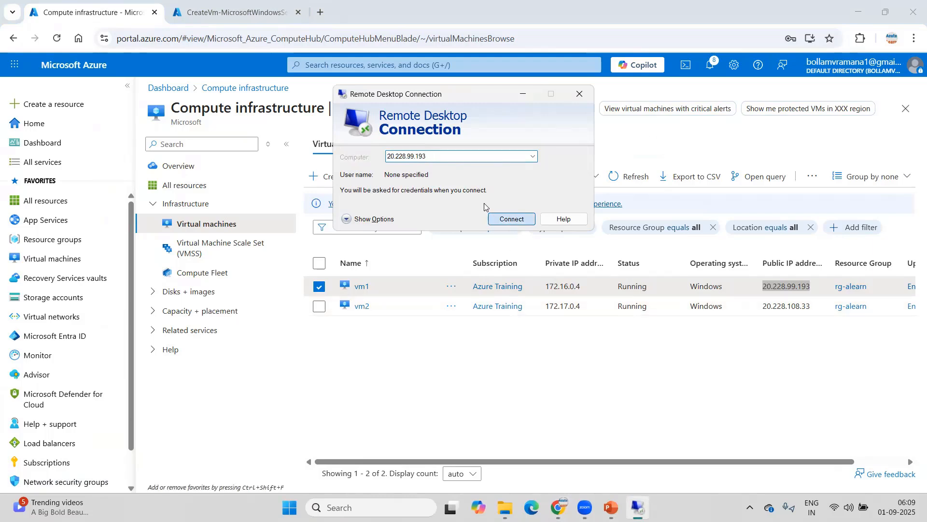
# Connect to vm1 at 20.228.99.193 as azureuser with the account password, trusting its certificate for future connections
pyautogui.press('Return')
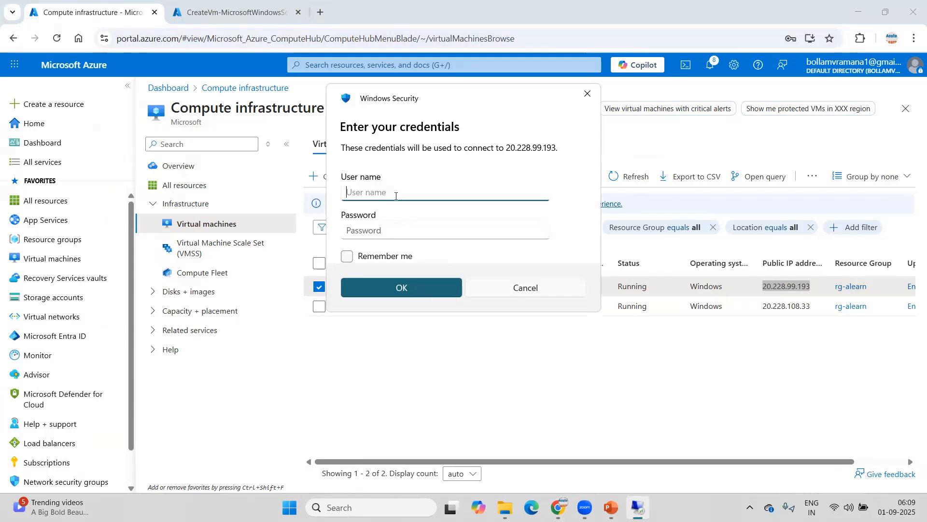
pyautogui.write('azureuser')
pyautogui.press('Tab')
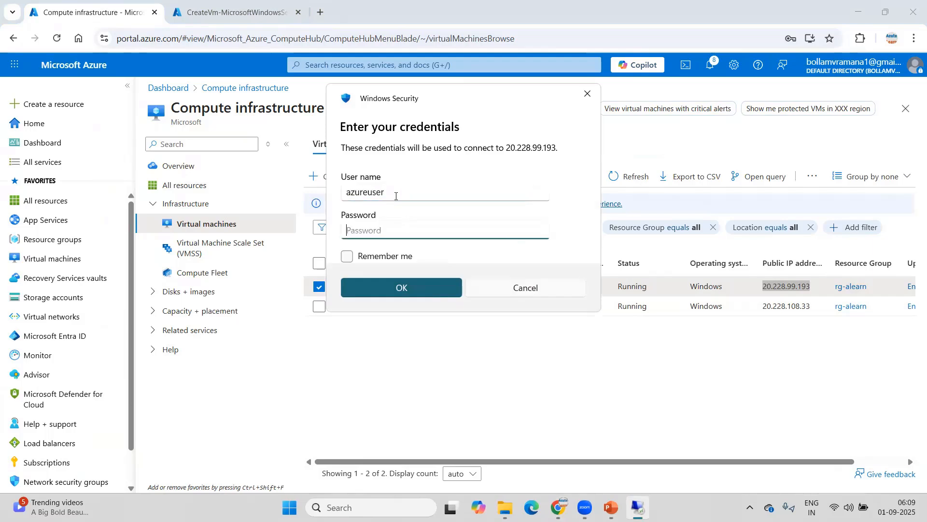
pyautogui.write('*************')
pyautogui.click(405, 288)
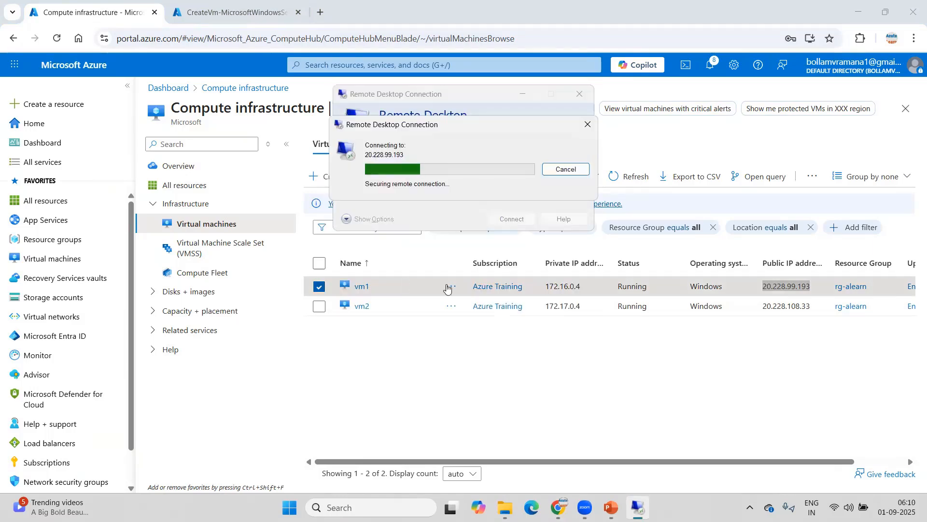
pyautogui.click(442, 240)
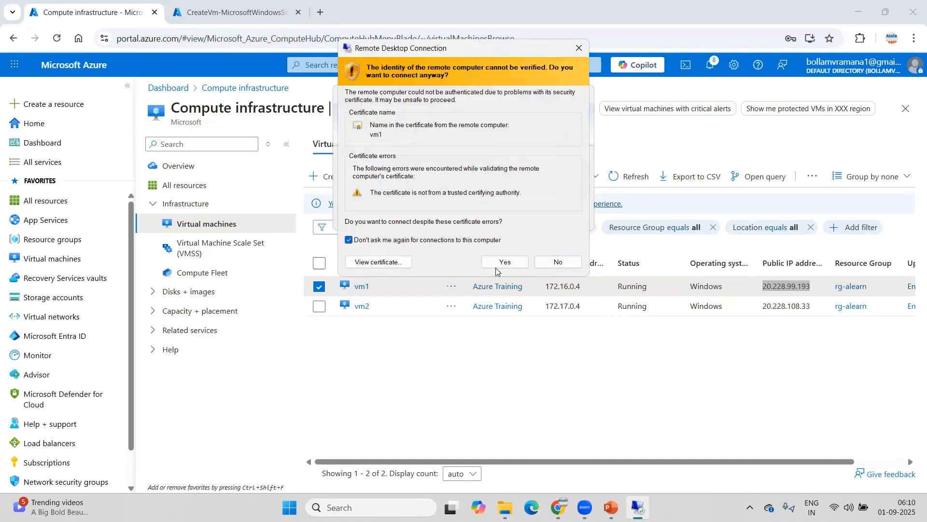
pyautogui.click(504, 261)
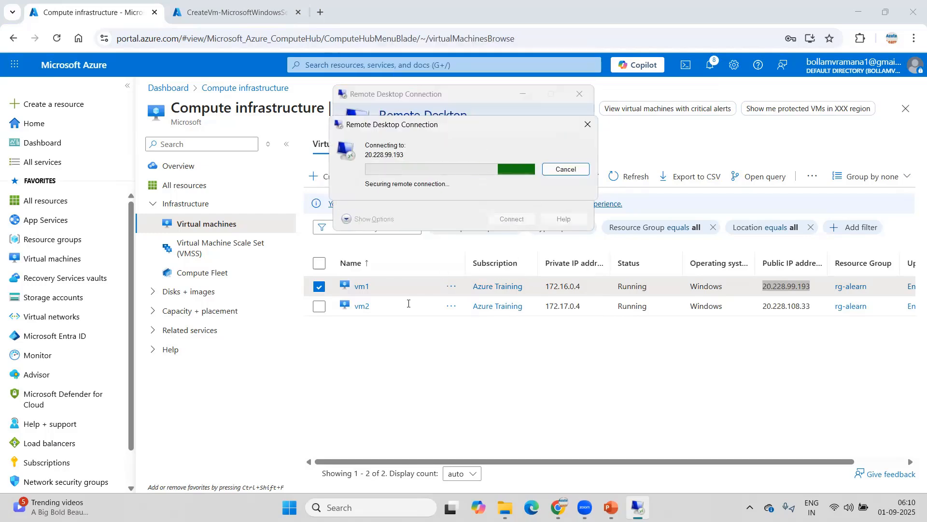
# Copy vm2's public IP address from the virtual machines list and start a new Remote Desktop connection to 20.228.108.33
pyautogui.doubleClick(786, 305)
pyautogui.hotkey('ctrl', 'c')
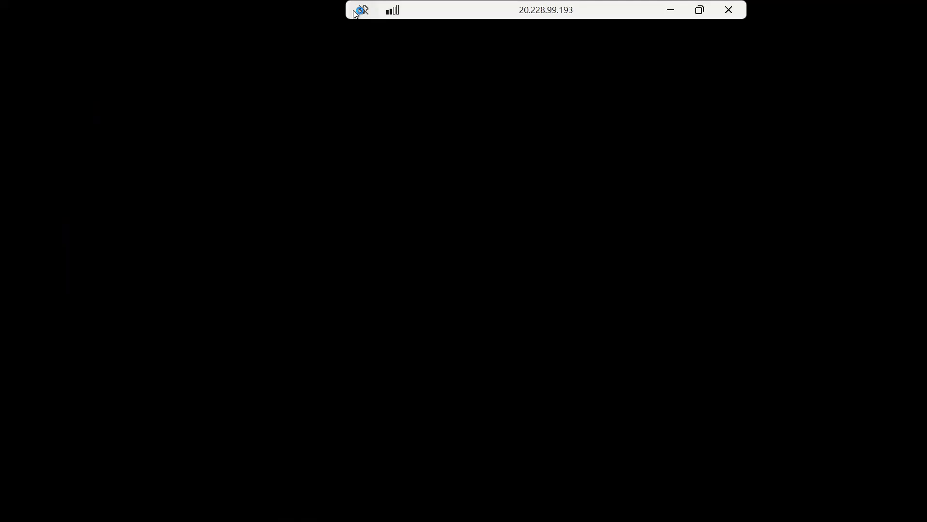
pyautogui.click(534, 17)
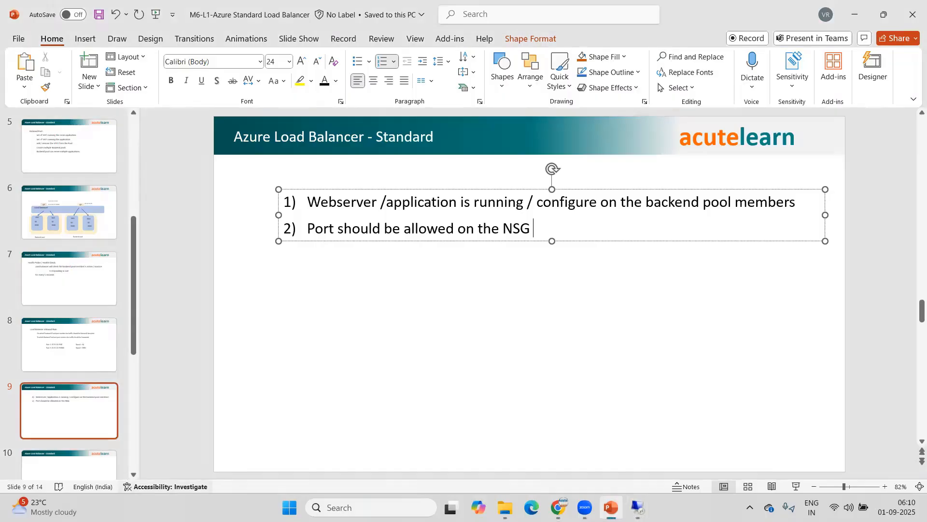
pyautogui.rightClick(289, 507)
pyautogui.click(250, 434)
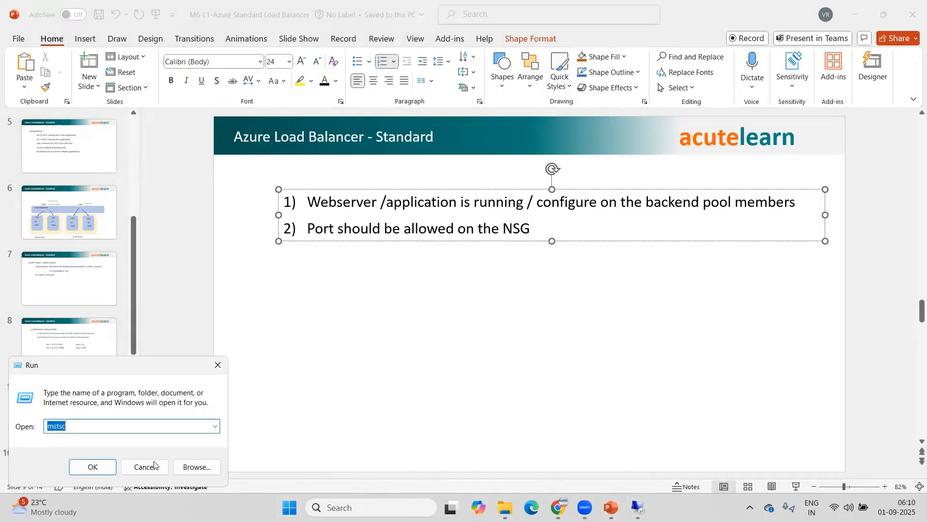
pyautogui.click(92, 467)
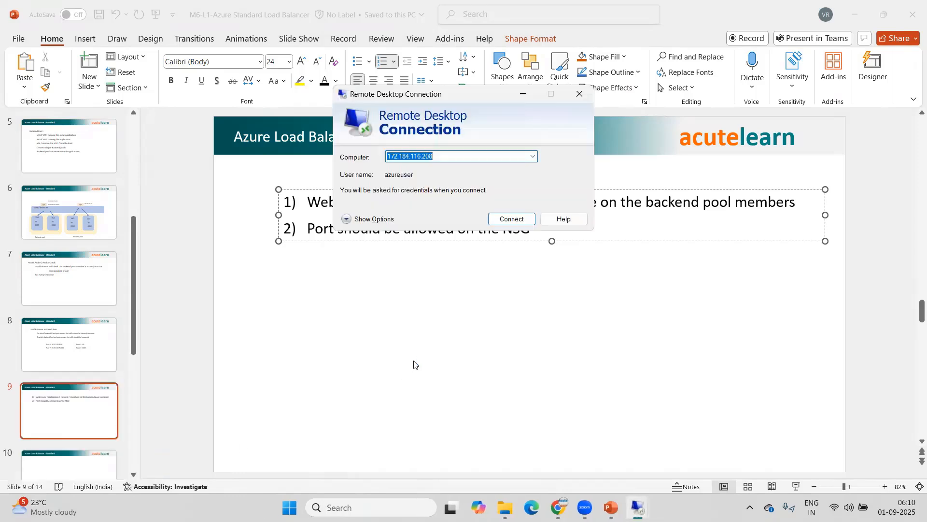
pyautogui.hotkey('ctrl', 'v')
pyautogui.click(510, 218)
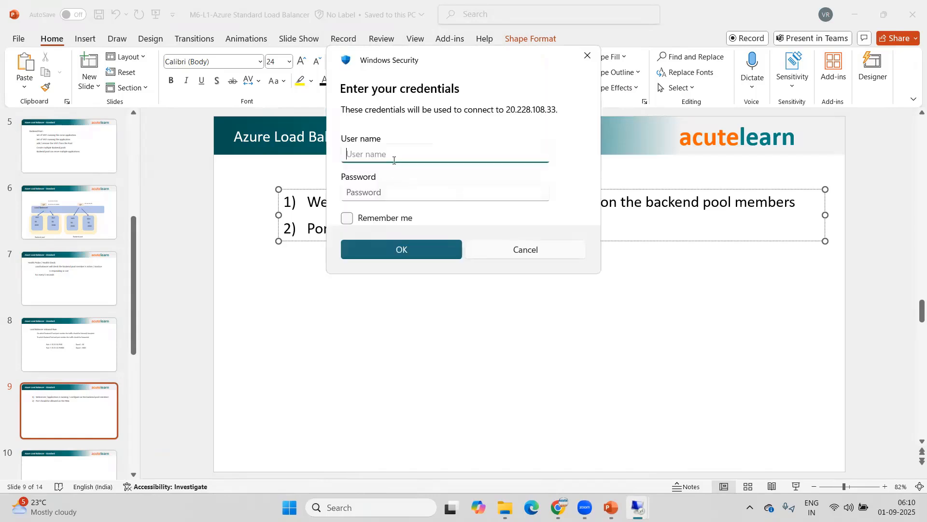
# Sign in to vm2 as azureuser with the account password, accepting its certificate without being asked again
pyautogui.write('azureuser')
pyautogui.press('Tab')
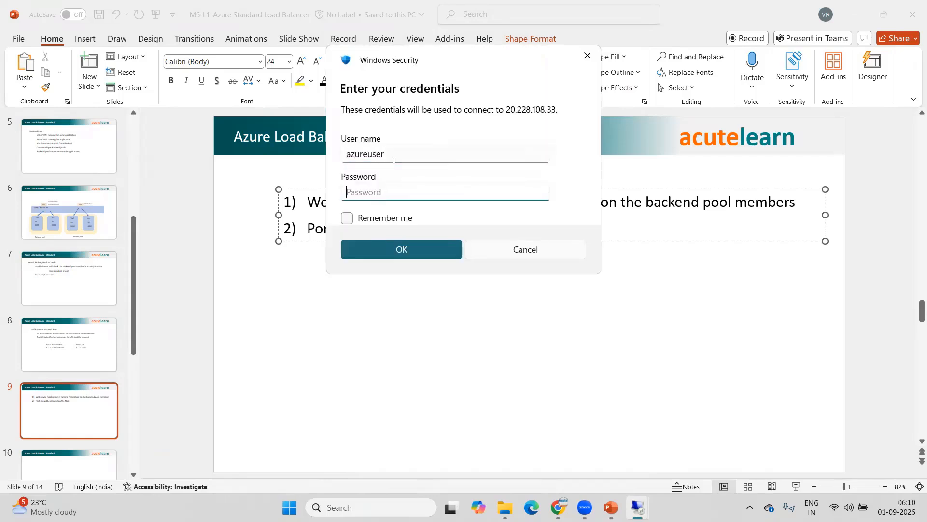
pyautogui.write('••')
pyautogui.click(411, 248)
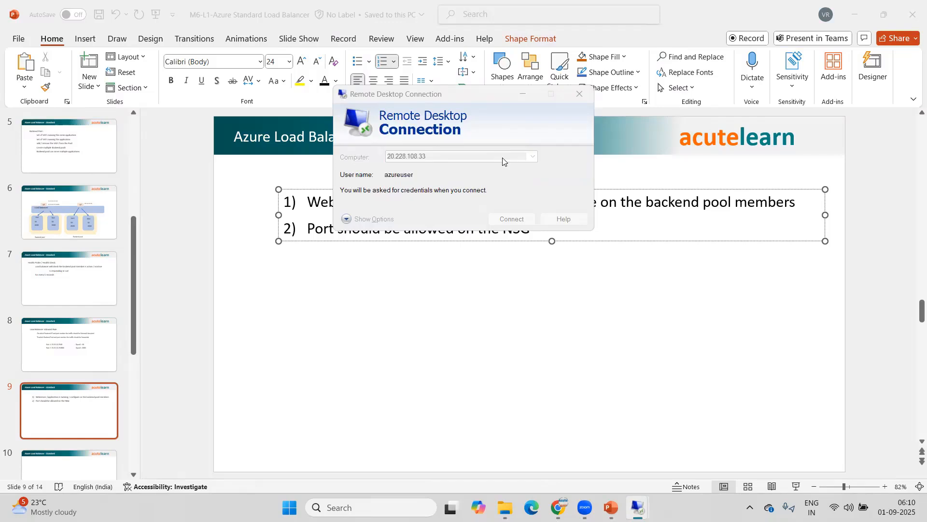
pyautogui.click(350, 239)
pyautogui.click(505, 263)
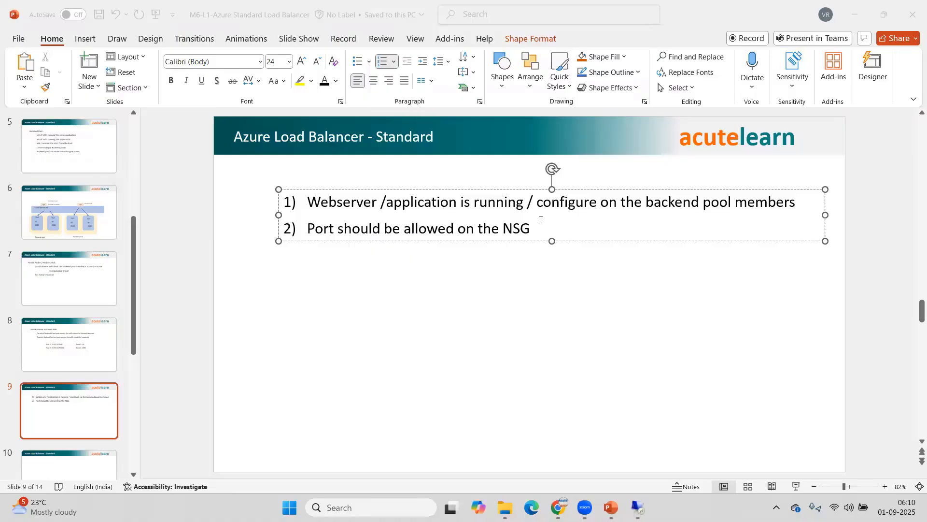
pyautogui.click(540, 221)
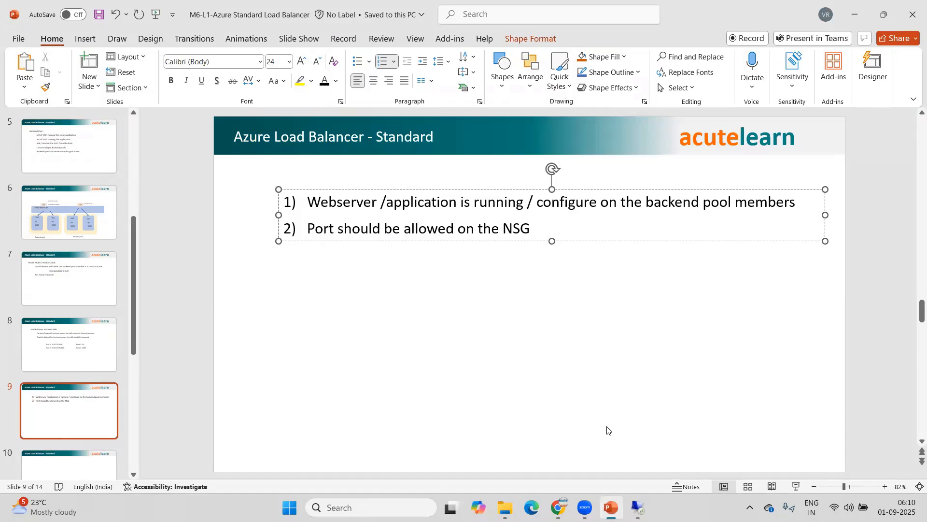
# Switch to the 20.228.99.193 session and start a role-based Add Roles and Features installation on vm1, up to the server role selection
pyautogui.moveTo(637, 507)
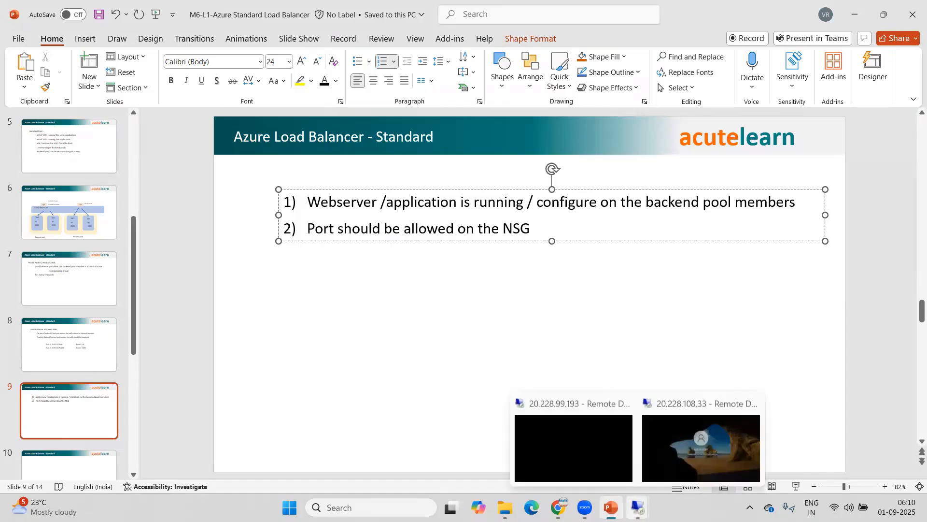
pyautogui.click(575, 447)
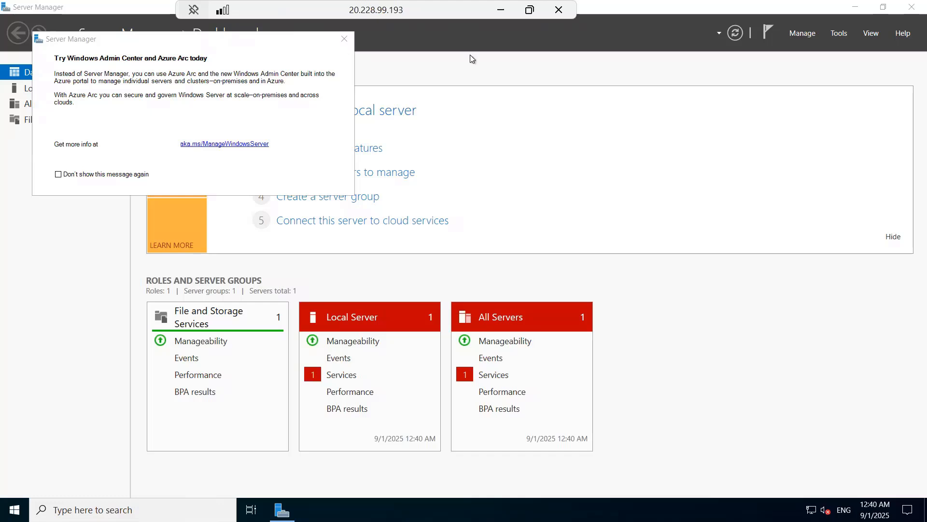
pyautogui.click(344, 39)
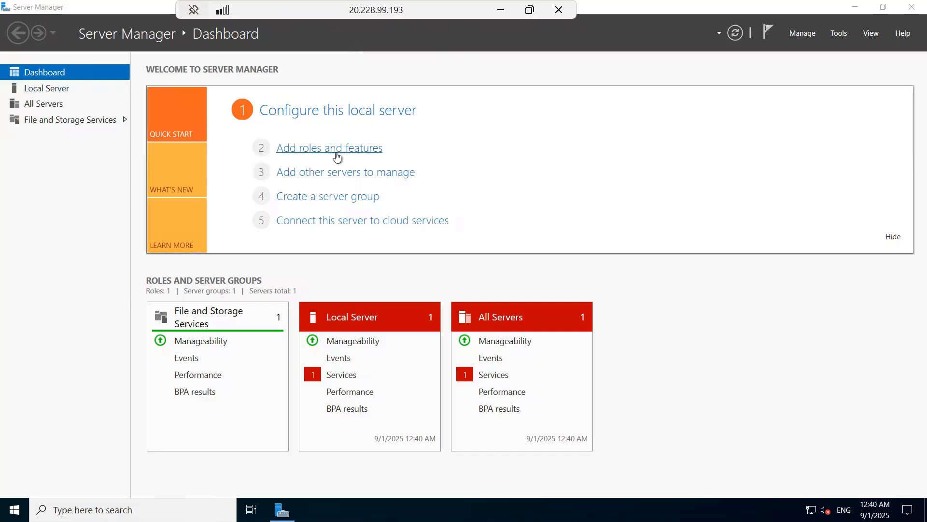
pyautogui.click(337, 154)
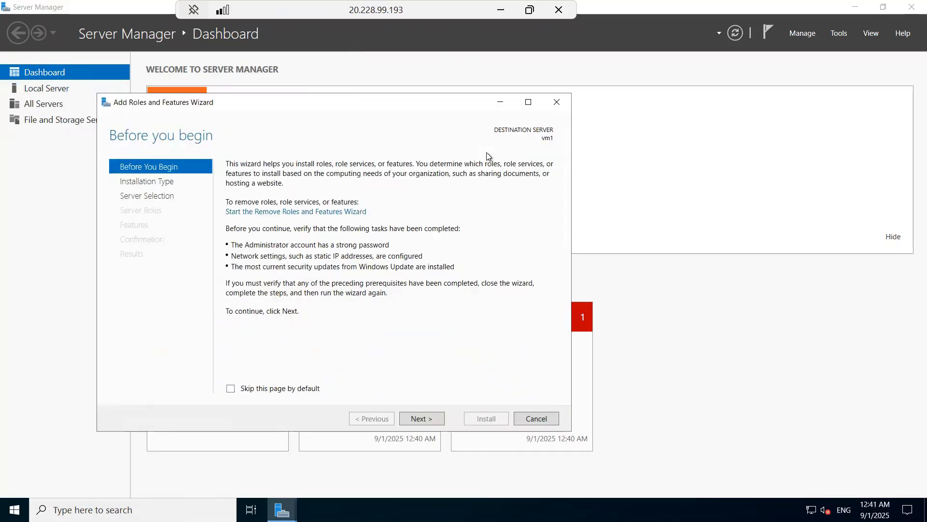
pyautogui.click(421, 418)
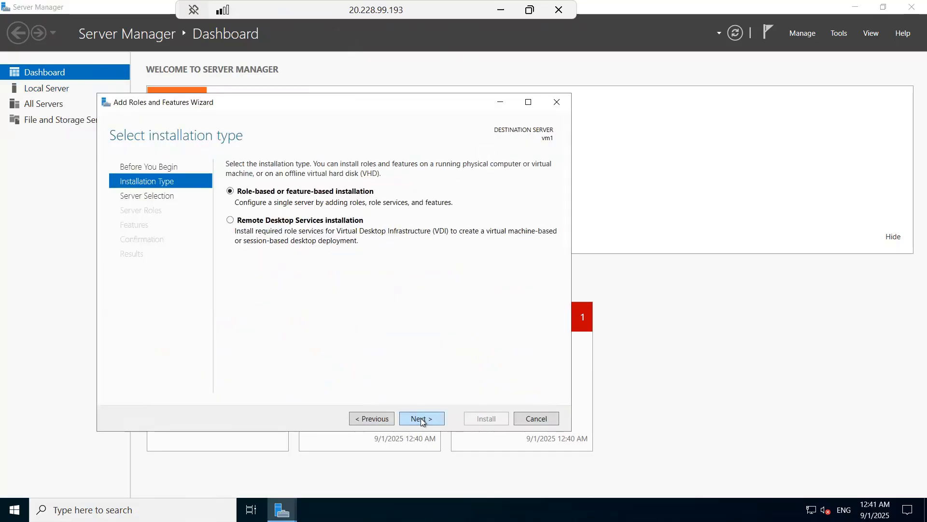
pyautogui.click(421, 418)
pyautogui.click(421, 419)
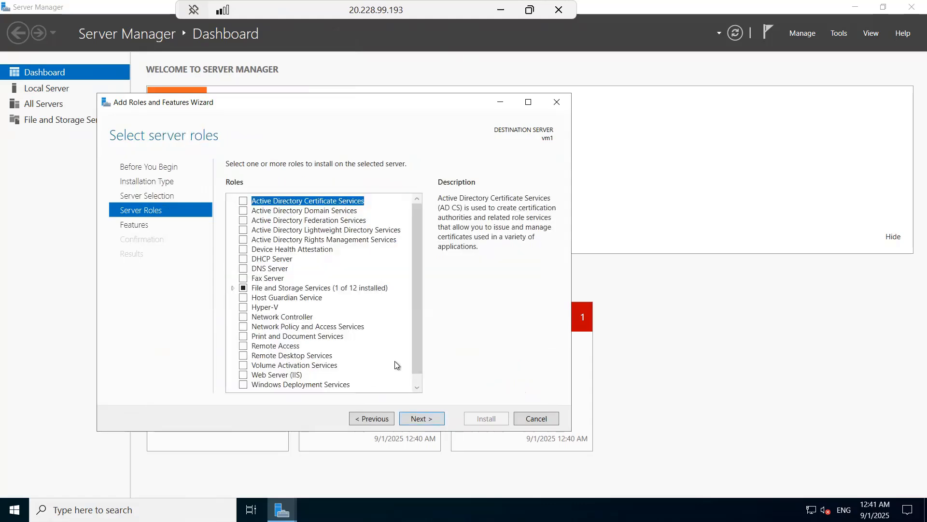
# Select the Web Server (IIS) role with its management tools and install it on vm1 with the default features and role services
pyautogui.click(243, 374)
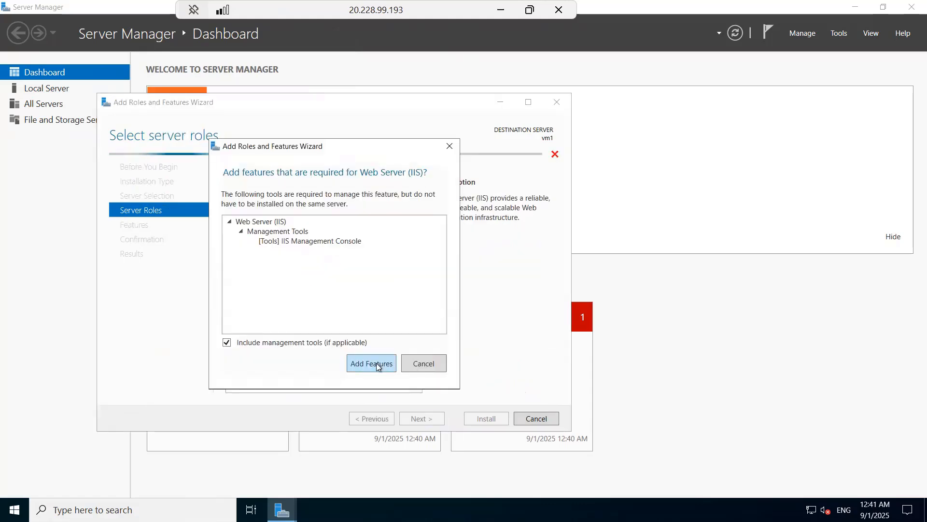
pyautogui.click(367, 367)
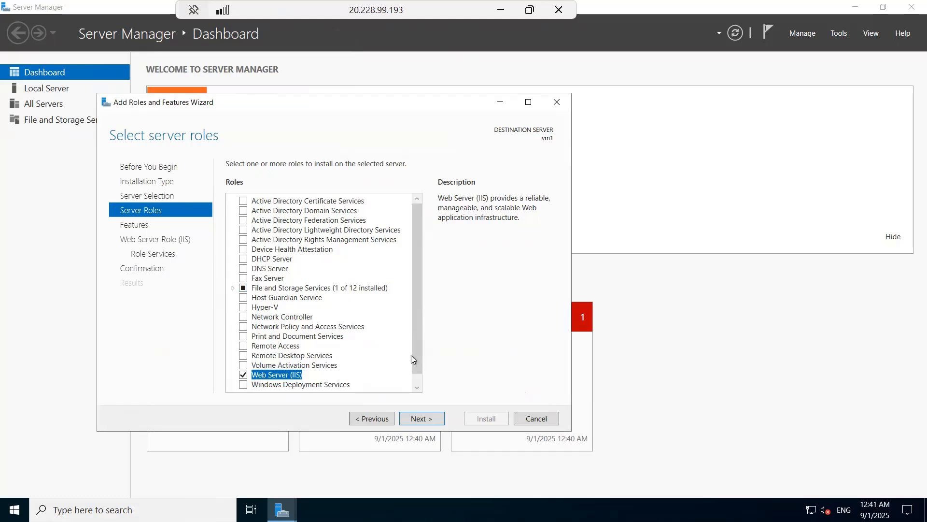
pyautogui.click(417, 387)
pyautogui.click(422, 418)
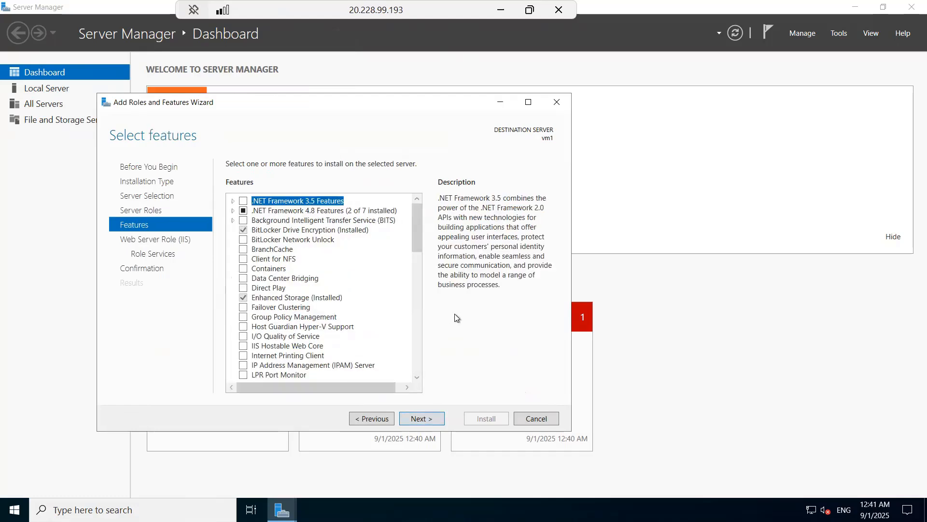
pyautogui.click(420, 419)
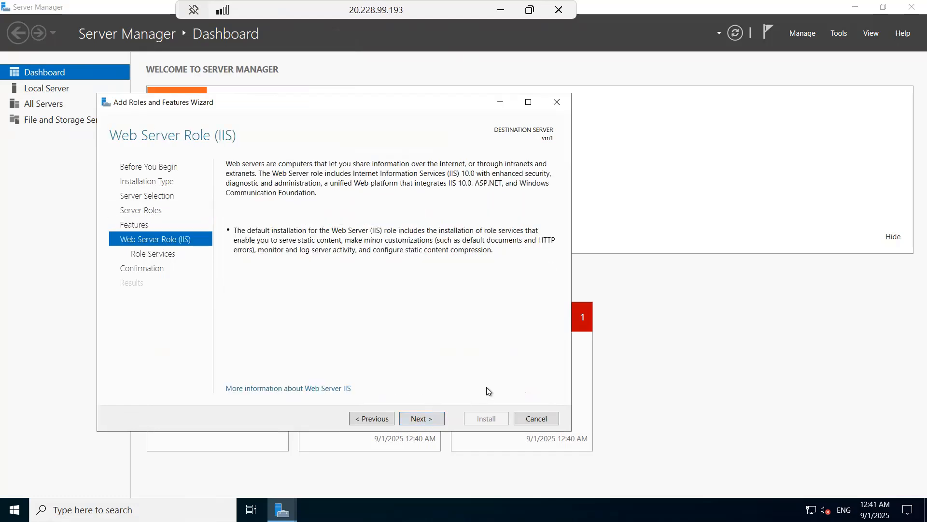
pyautogui.click(421, 418)
pyautogui.click(426, 419)
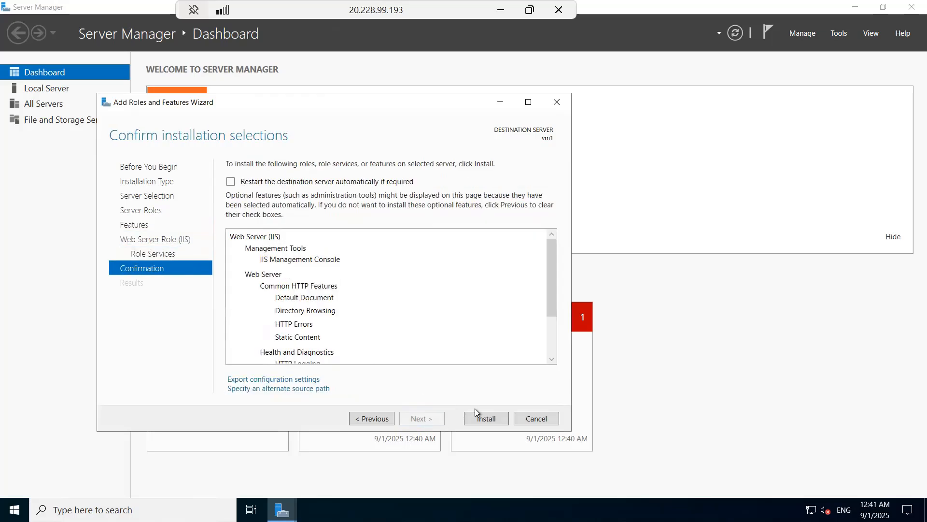
pyautogui.click(483, 417)
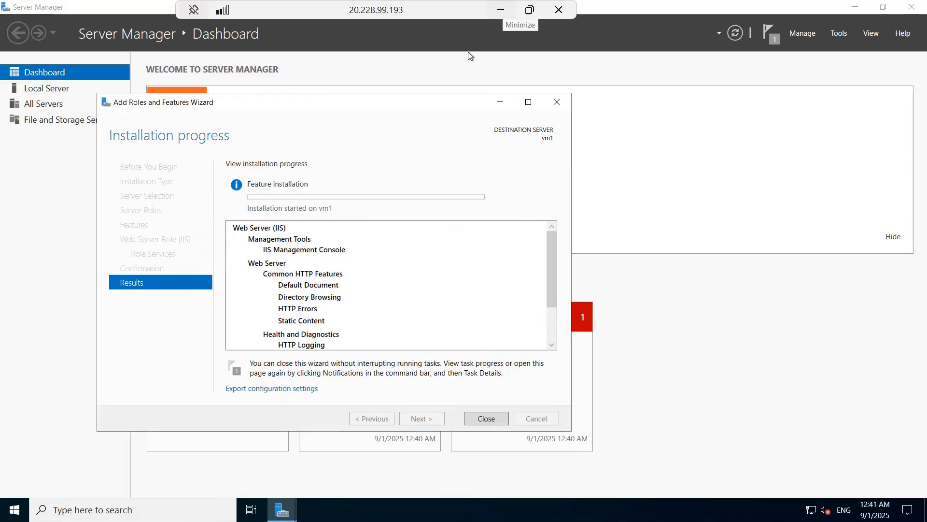
# Switch to the 20.228.108.33 session and start a role-based Add Roles and Features installation on vm2, up to the server role selection
pyautogui.click(501, 9)
pyautogui.moveTo(638, 508)
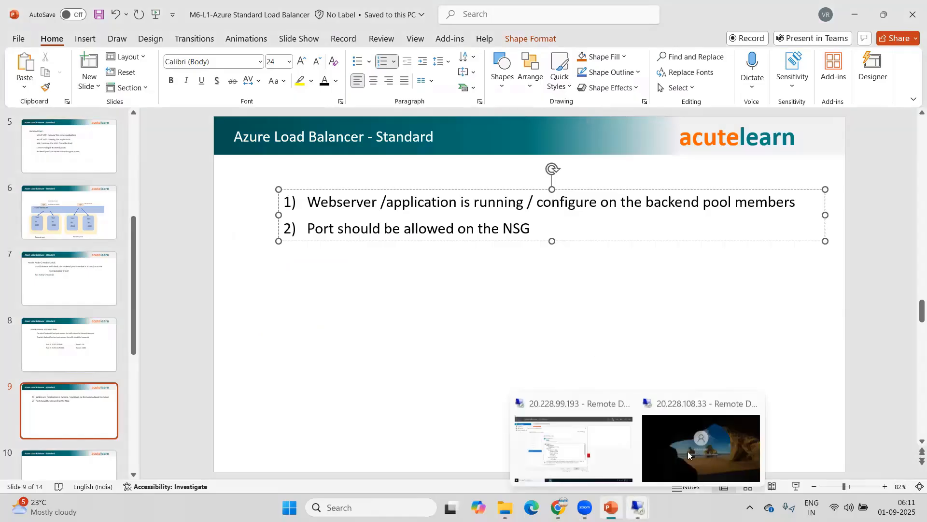
pyautogui.click(688, 454)
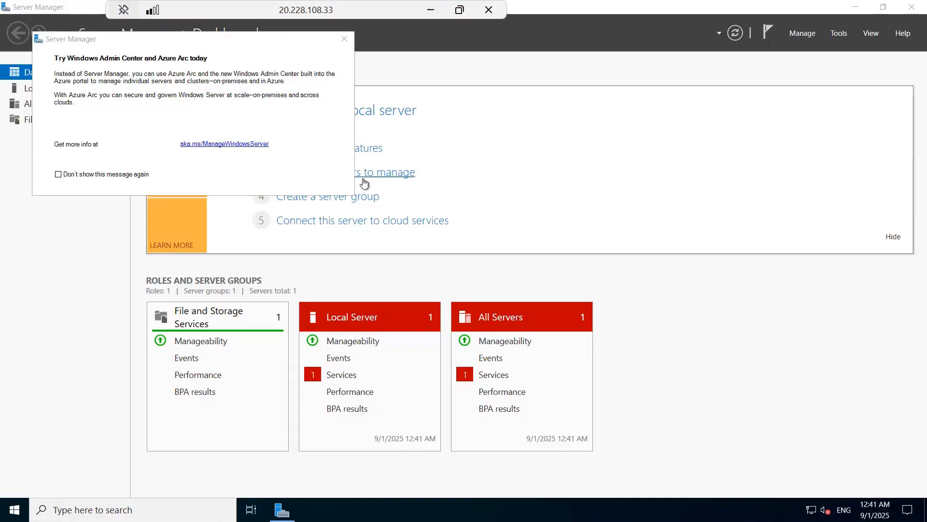
pyautogui.click(344, 39)
pyautogui.click(349, 152)
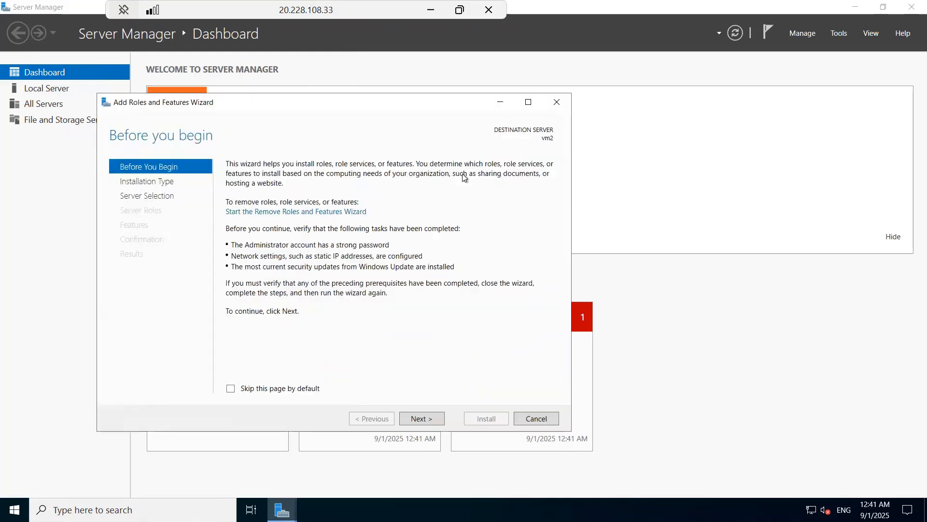
pyautogui.click(419, 419)
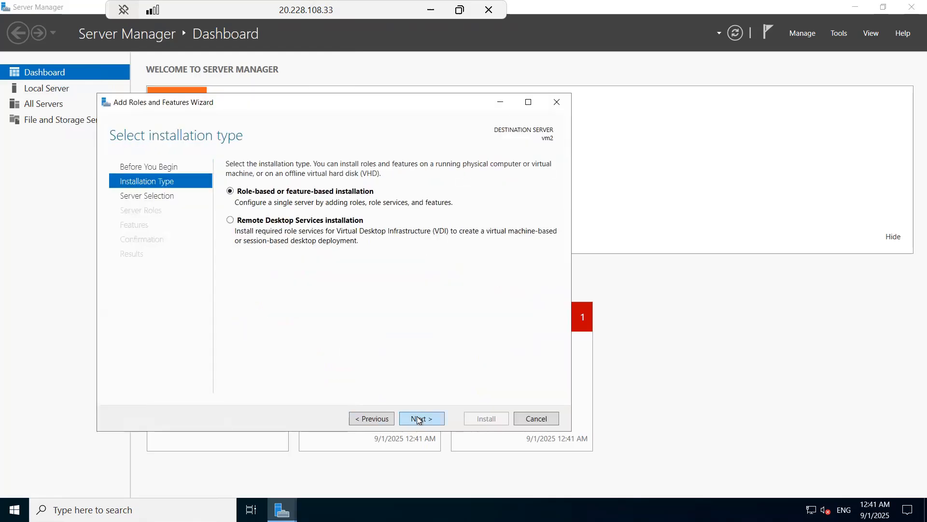
pyautogui.click(419, 419)
pyautogui.click(419, 420)
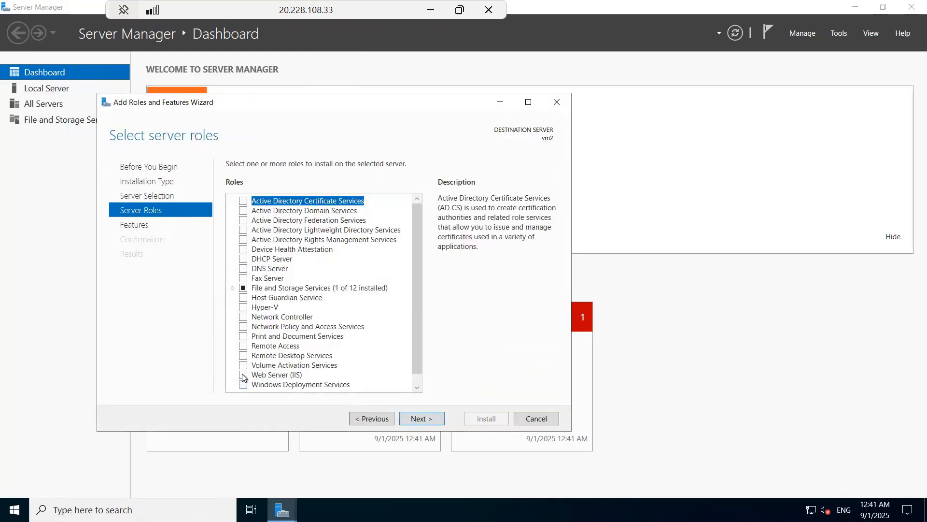
# Add the Web Server (IIS) role and its management tools on vm2, keeping default features and role services, and start the installation
pyautogui.click(243, 376)
pyautogui.click(382, 364)
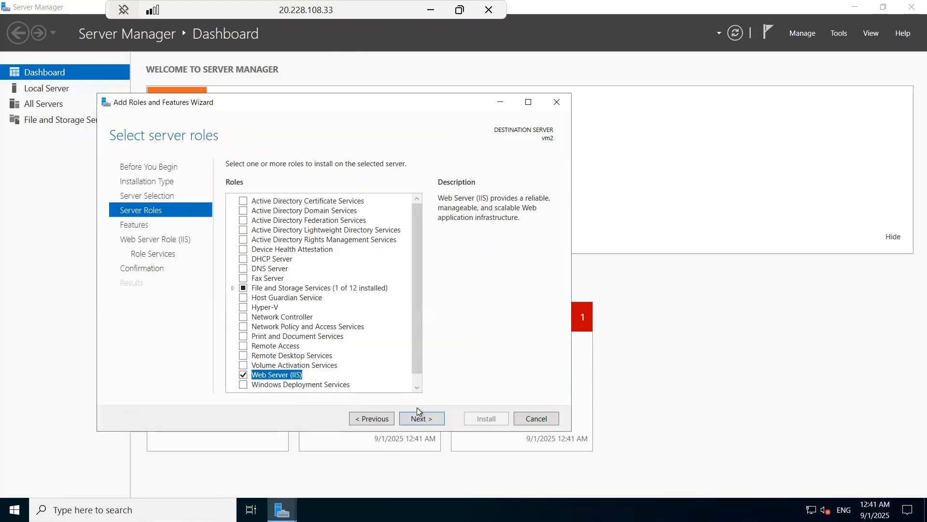
pyautogui.click(428, 419)
pyautogui.click(429, 420)
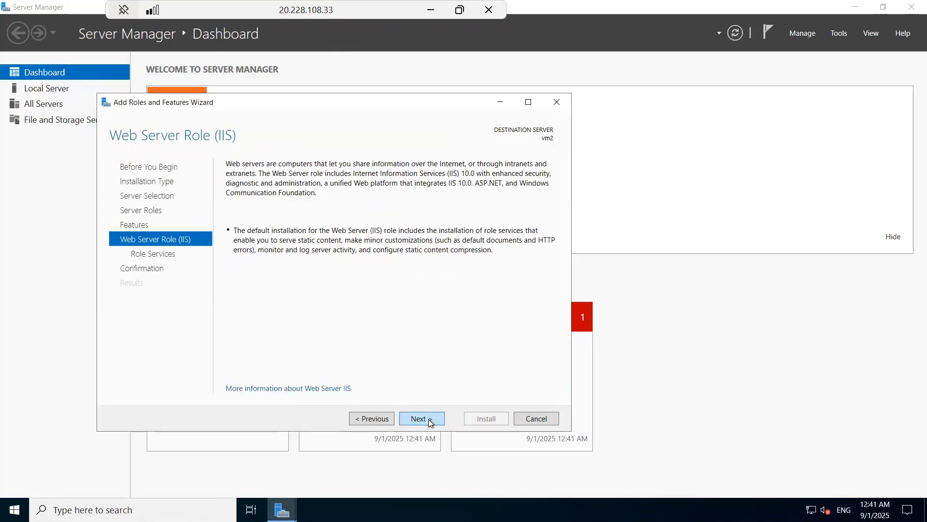
pyautogui.click(430, 421)
pyautogui.click(427, 421)
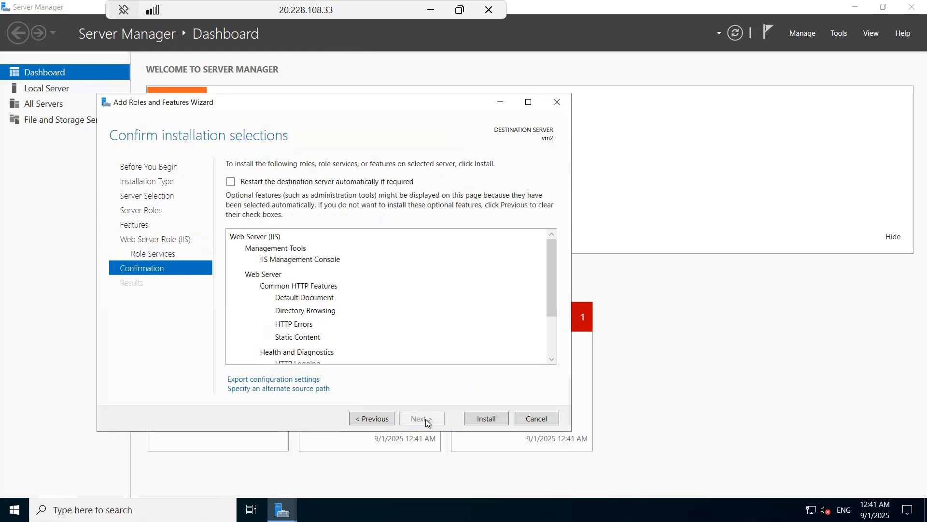
pyautogui.click(486, 421)
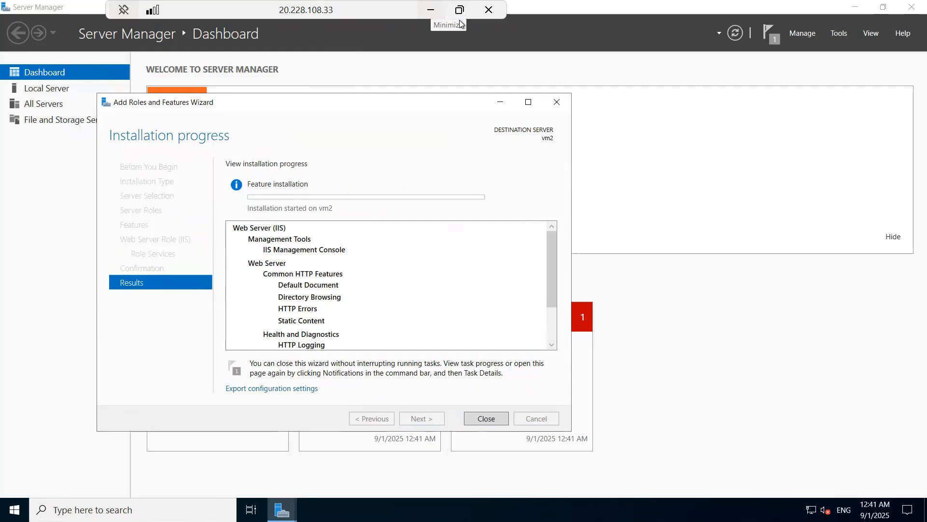
# Switch from the vm2 session to the 20.228.99.193 session and close the Add Roles and Features Wizard on vm1
pyautogui.click(430, 10)
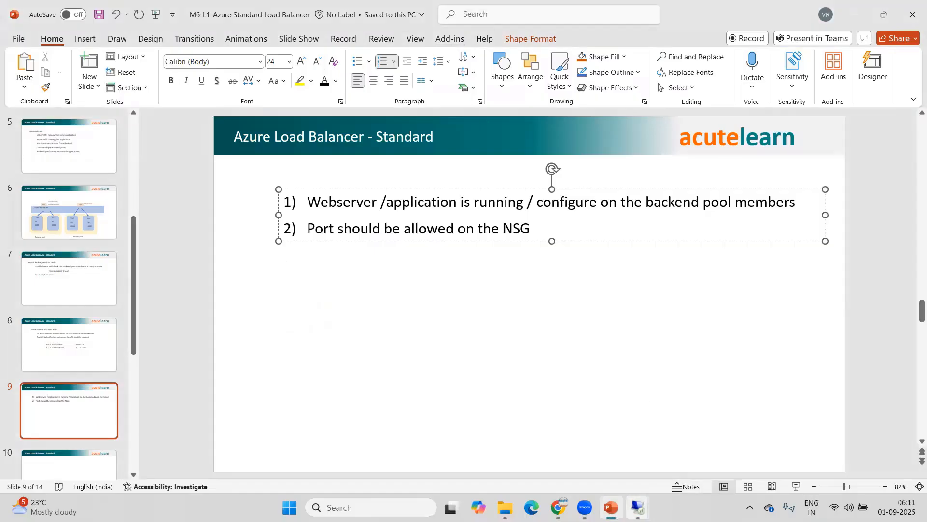
pyautogui.moveTo(637, 507)
pyautogui.click(573, 471)
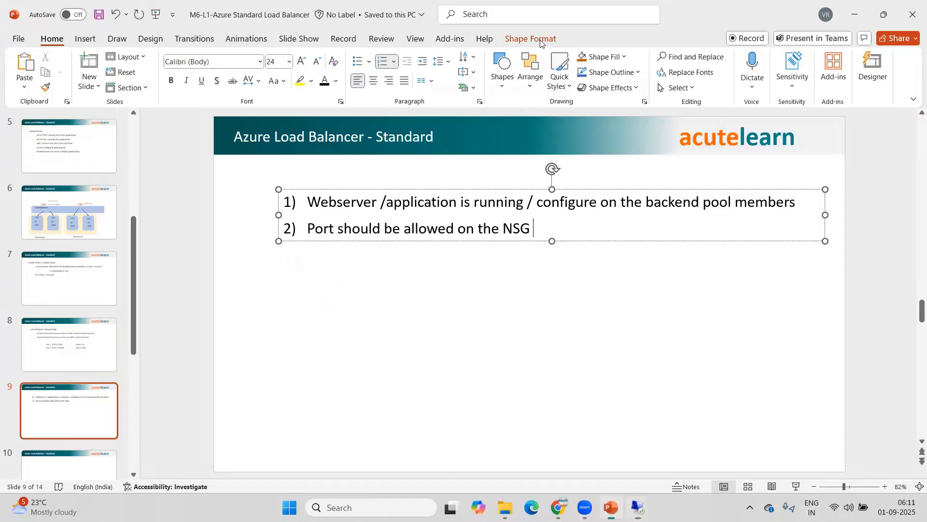
pyautogui.click(501, 10)
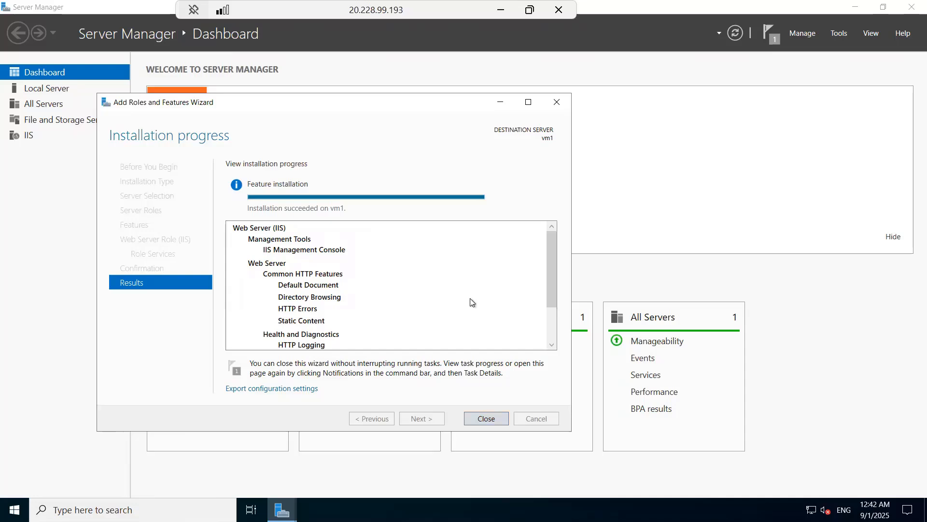
pyautogui.click(489, 420)
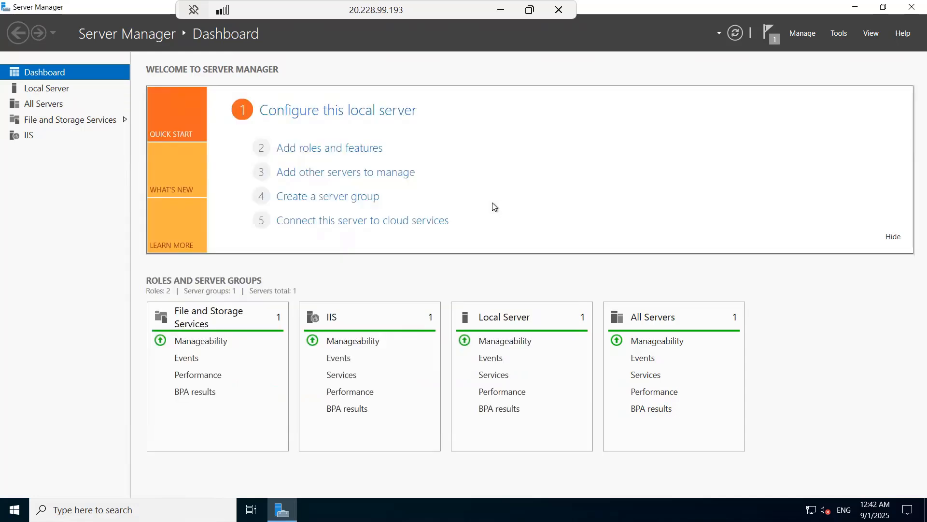
# Open Internet Information Services (IIS) Manager on vm1, look at the Default Web Site and display the server's Sites list
pyautogui.click(843, 33)
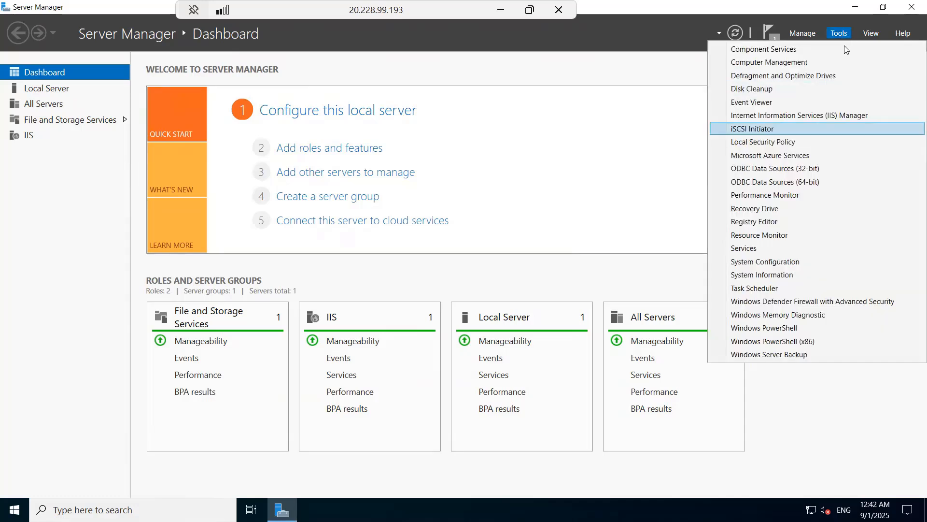
pyautogui.click(776, 116)
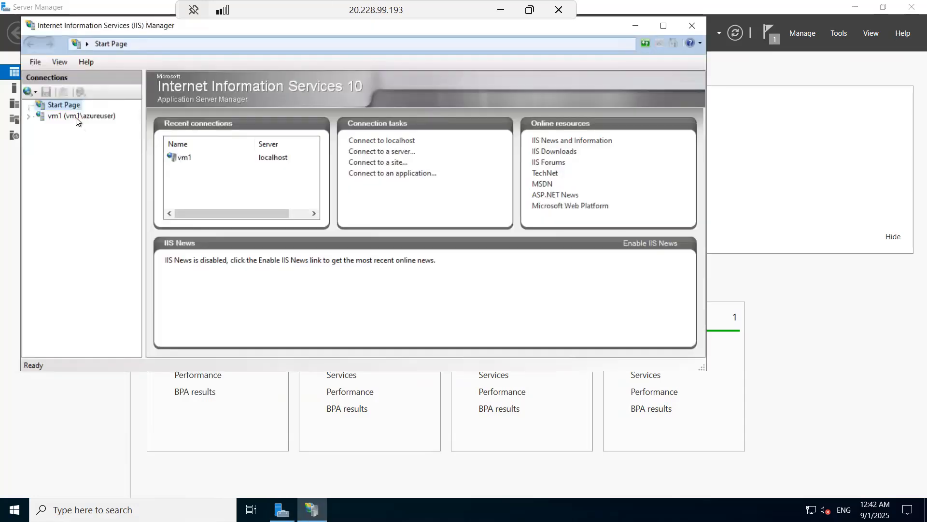
pyautogui.click(77, 119)
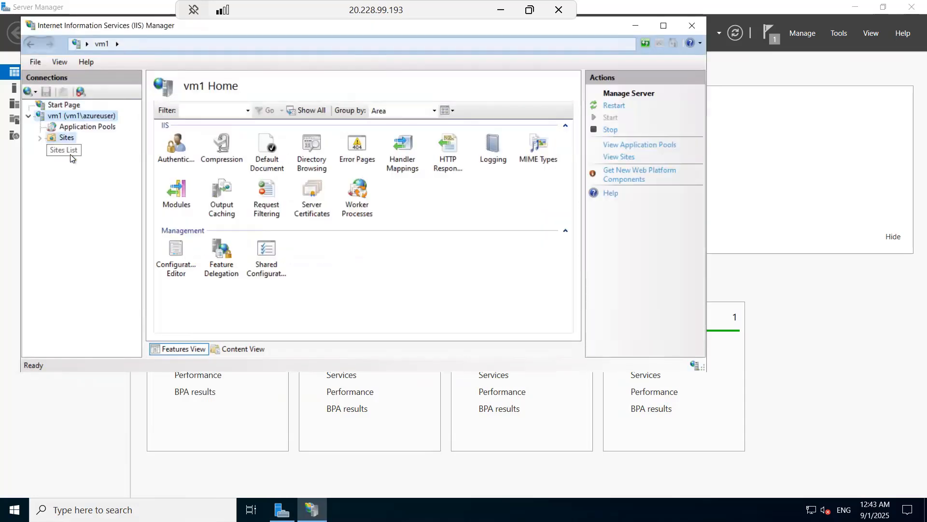
pyautogui.click(68, 137)
pyautogui.click(97, 149)
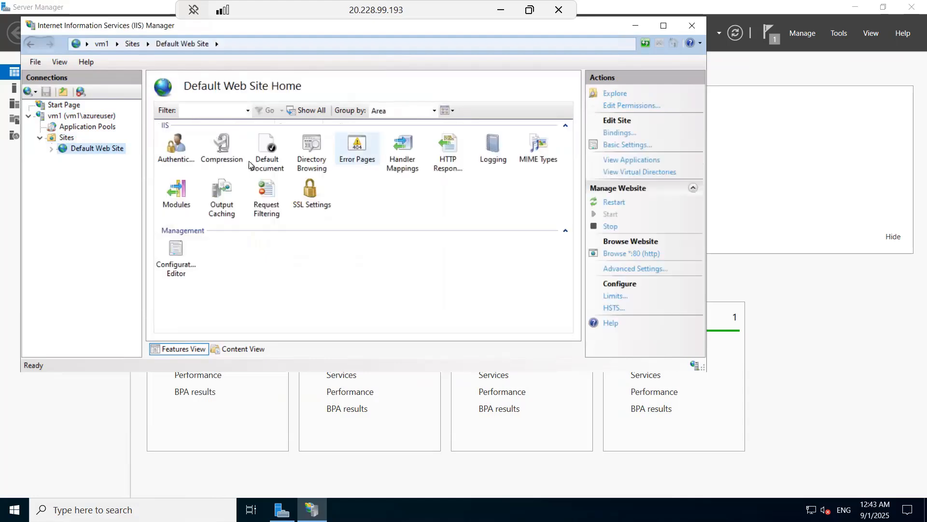
pyautogui.click(60, 138)
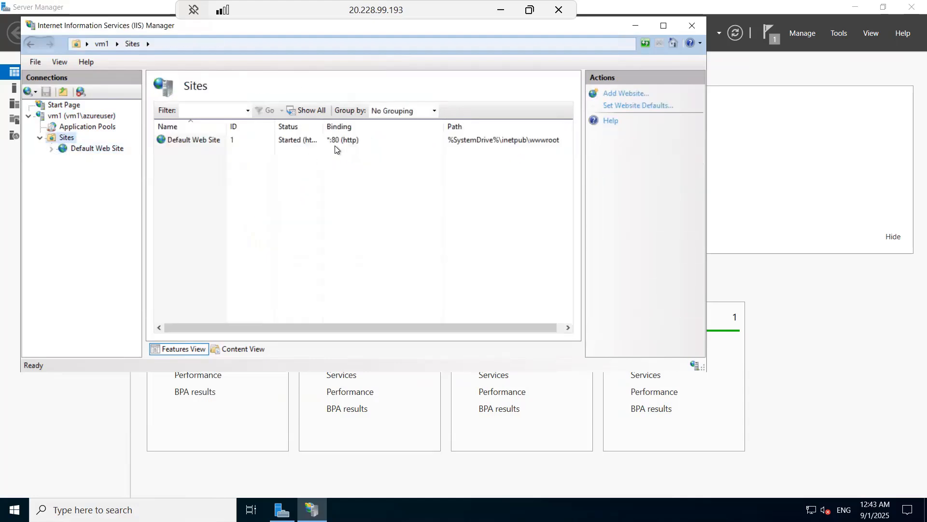
pyautogui.rightClick(14, 510)
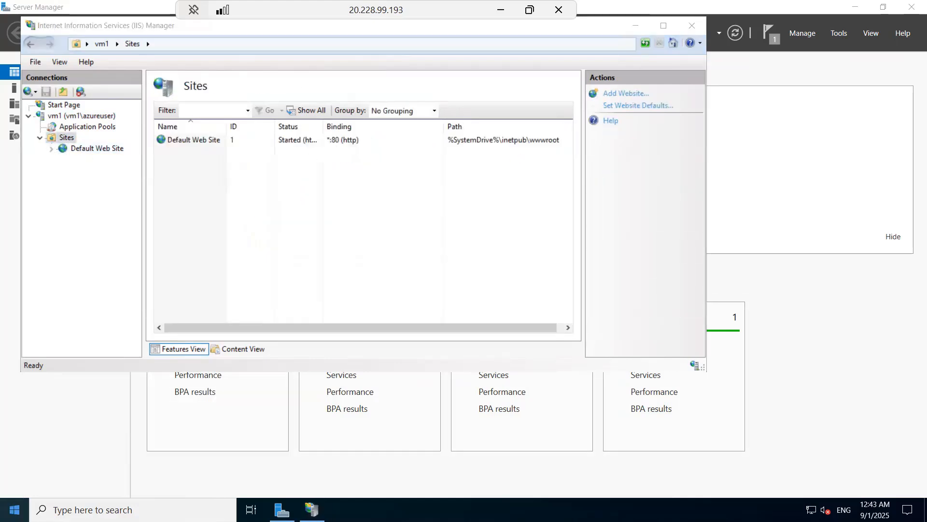
pyautogui.click(80, 457)
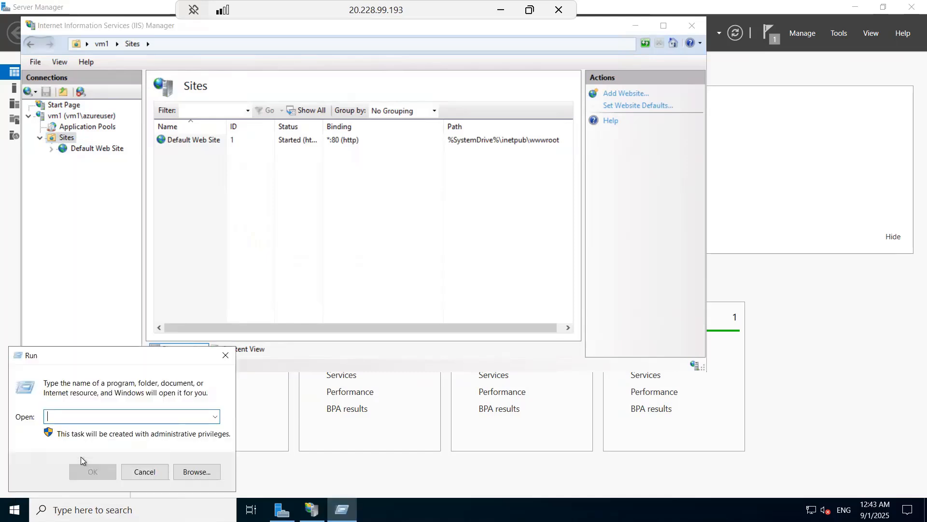
pyautogui.write('no')
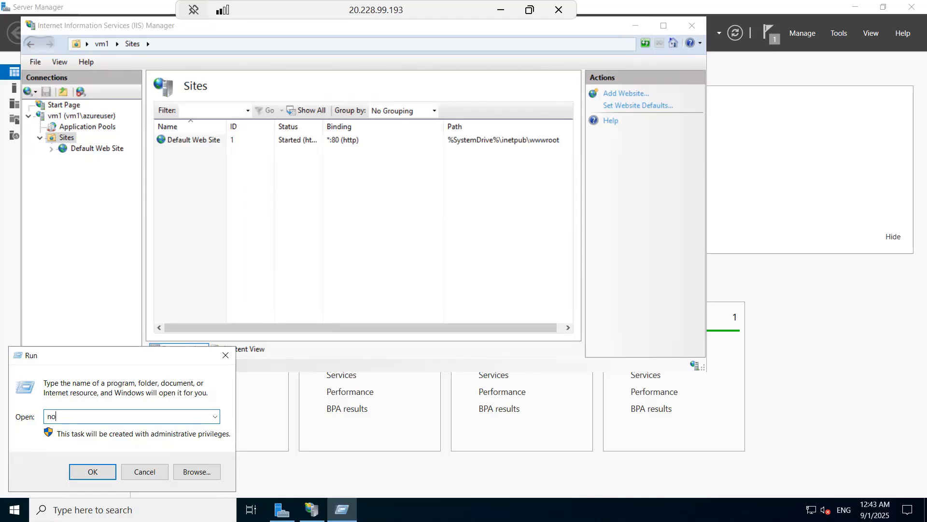
pyautogui.press('Escape')
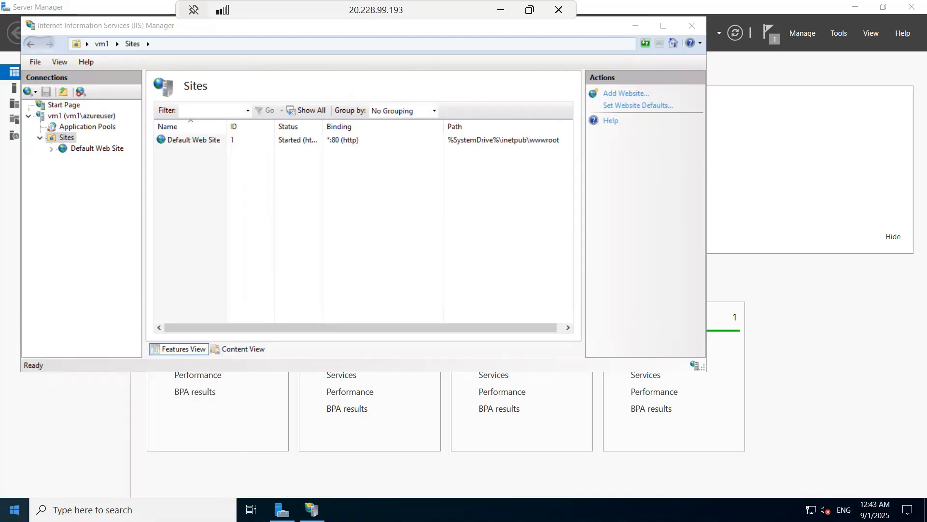
# Open the Windows (C:) drive in File Explorer on vm1 and create a folder named App1 there
pyautogui.click(15, 510)
pyautogui.click(350, 307)
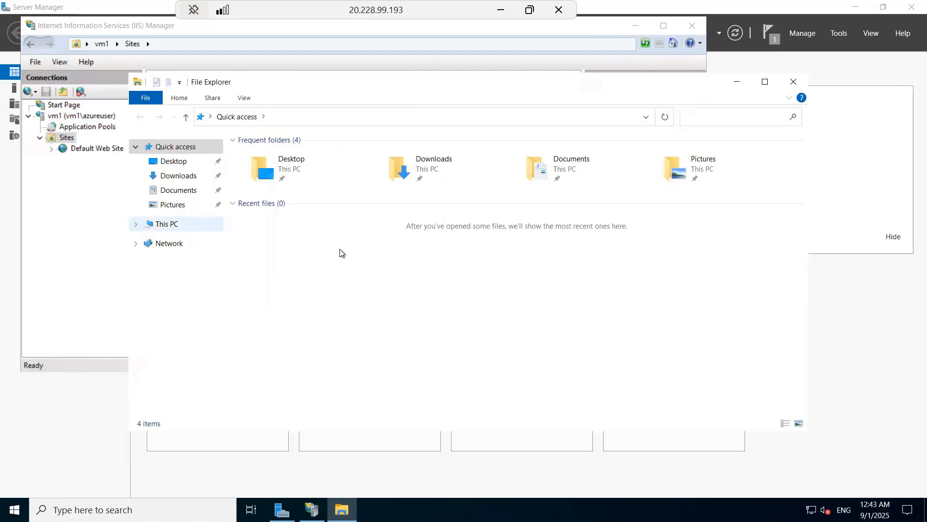
pyautogui.doubleClick(319, 283)
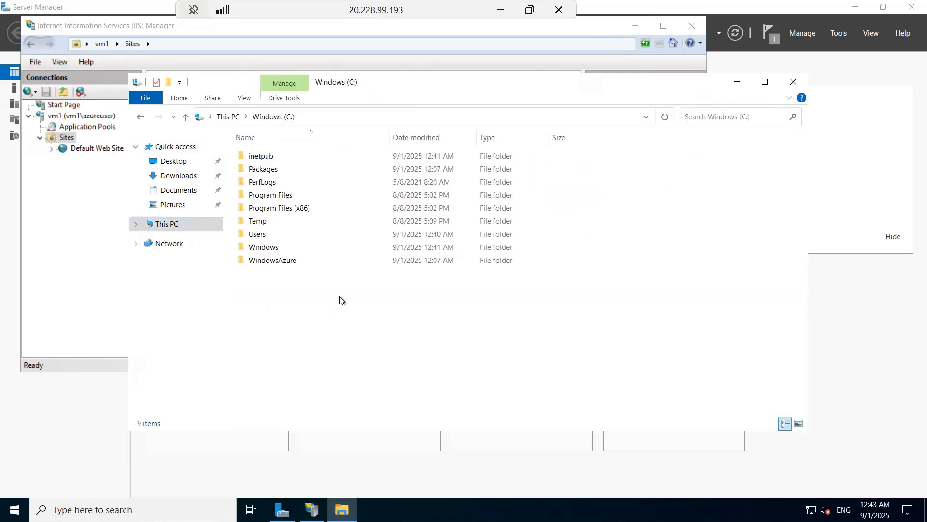
pyautogui.rightClick(341, 294)
pyautogui.moveTo(391, 411)
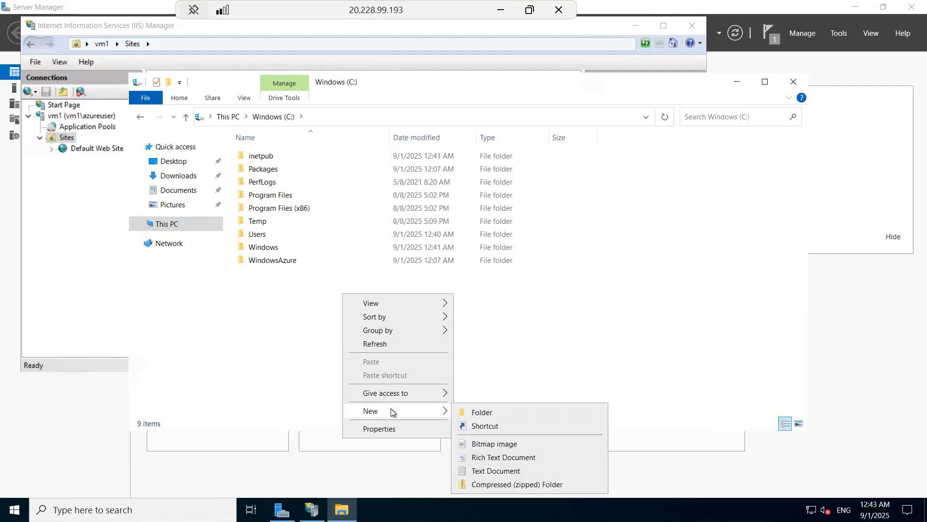
pyautogui.click(483, 413)
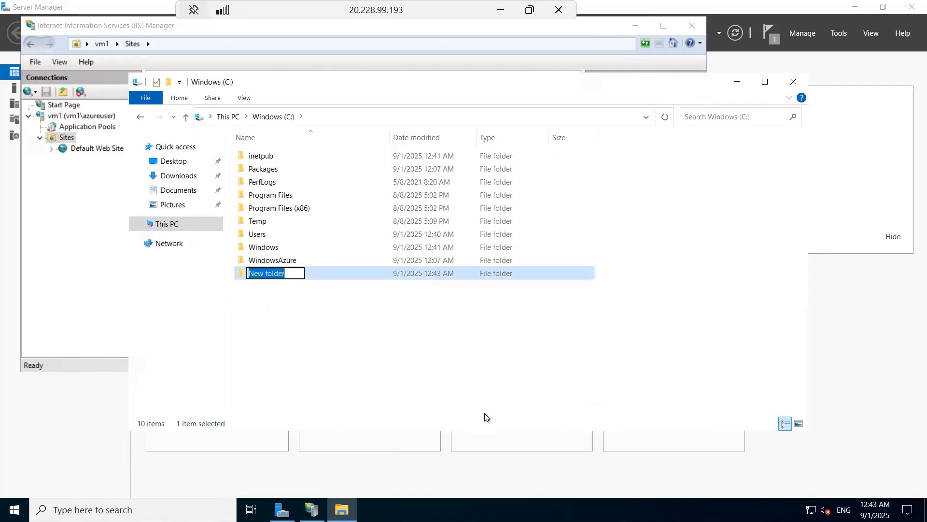
pyautogui.write('App1')
pyautogui.press('Return')
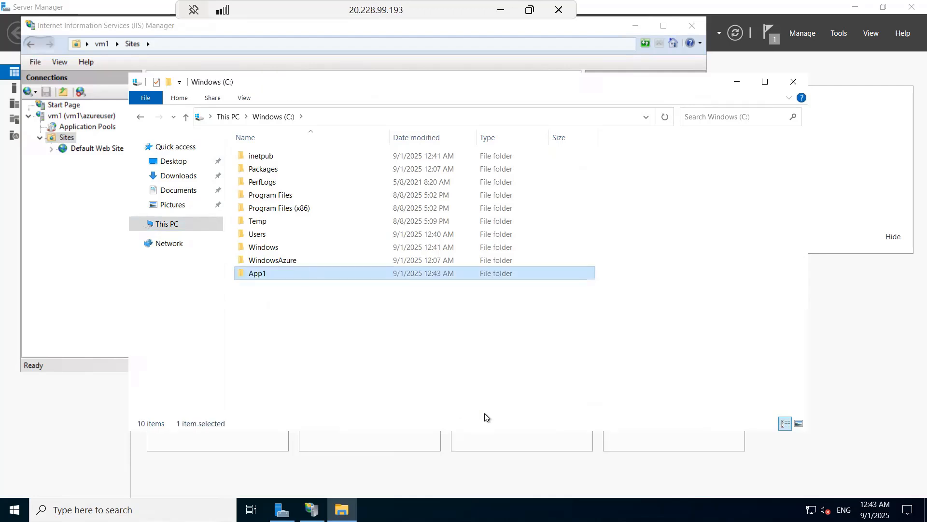
# Create a second folder named app2 on the C: drive
pyautogui.rightClick(367, 349)
pyautogui.moveTo(431, 321)
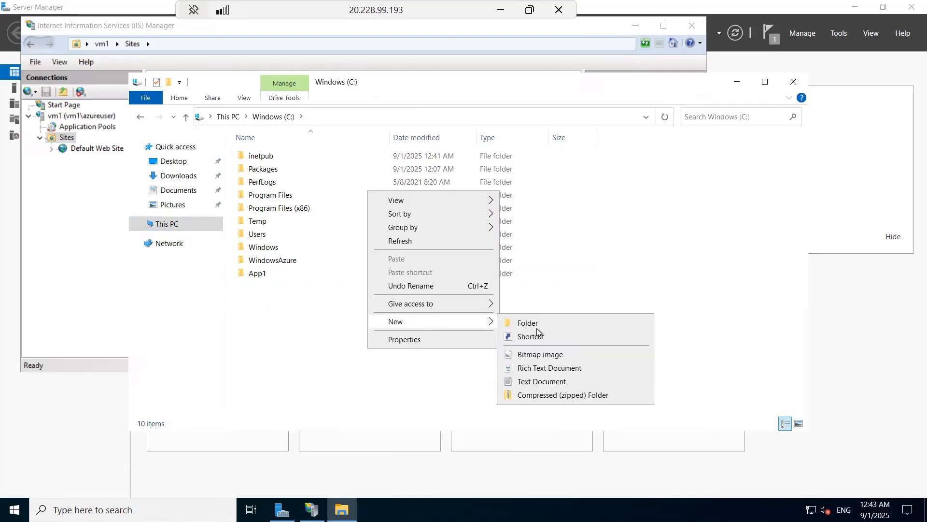
pyautogui.click(543, 323)
pyautogui.write('app2')
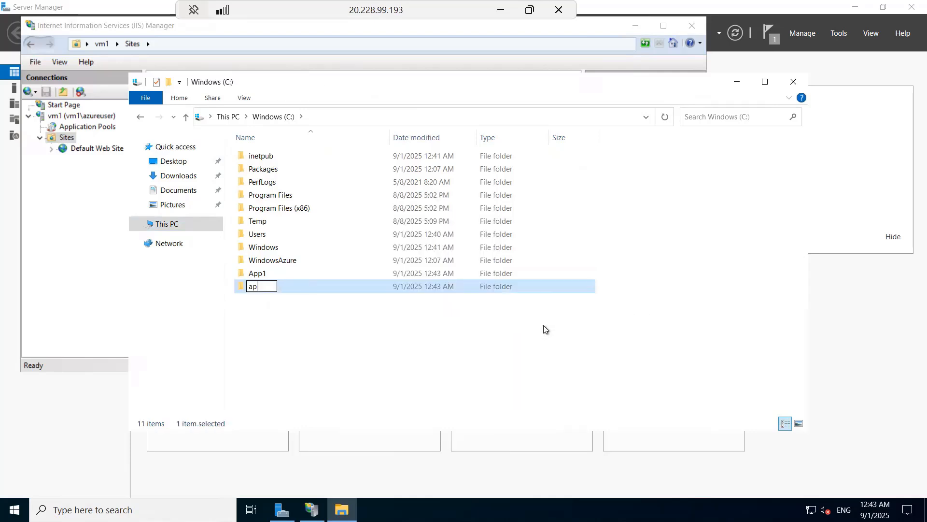
pyautogui.click(398, 357)
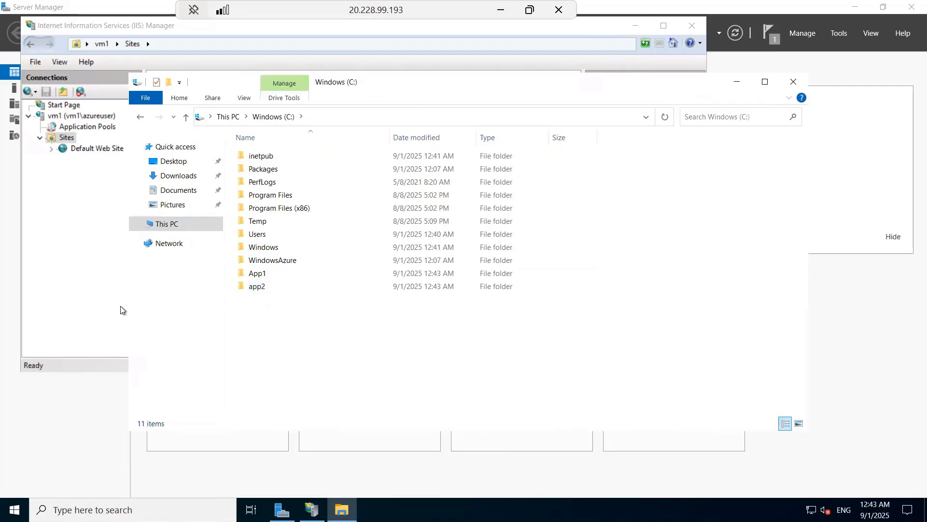
# Open Notepad on vm1 and write the page text "Welcome to Vm1 app1"
pyautogui.press('super')
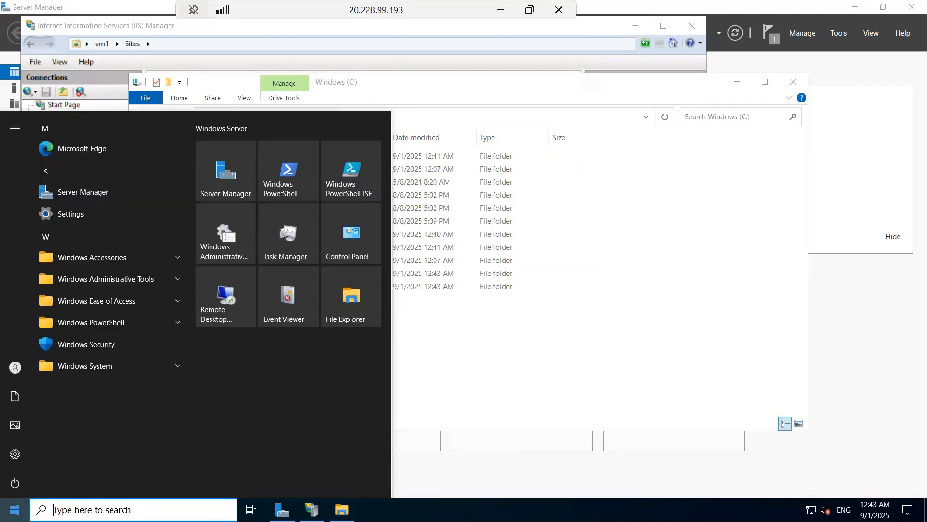
pyautogui.write('notepad')
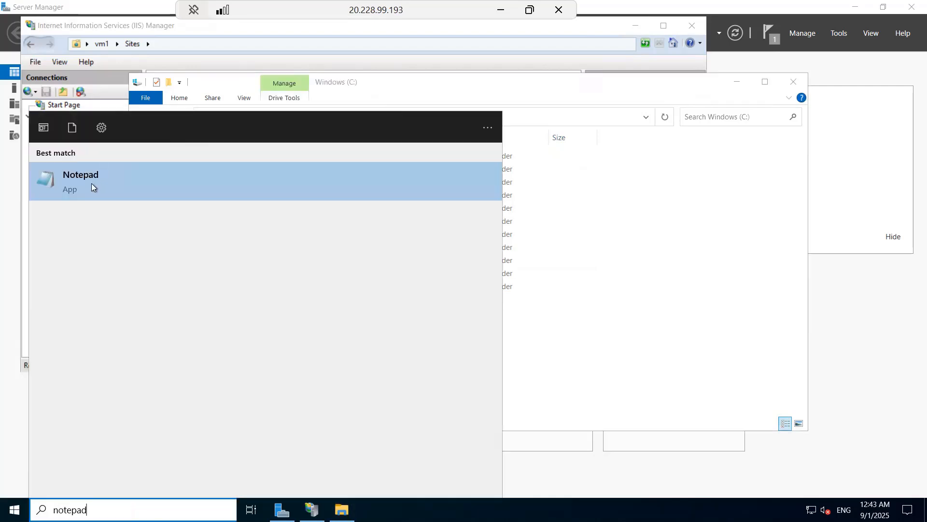
pyautogui.click(92, 183)
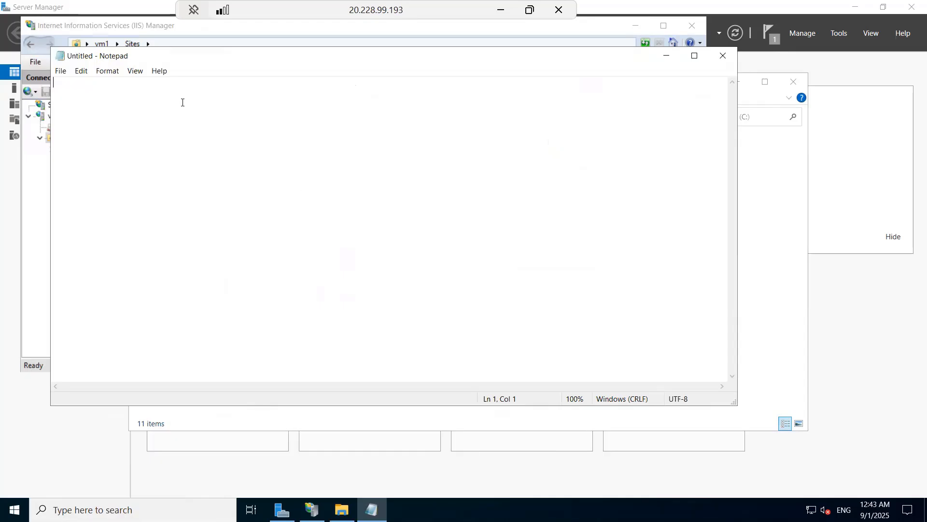
pyautogui.write('Welcome to ')
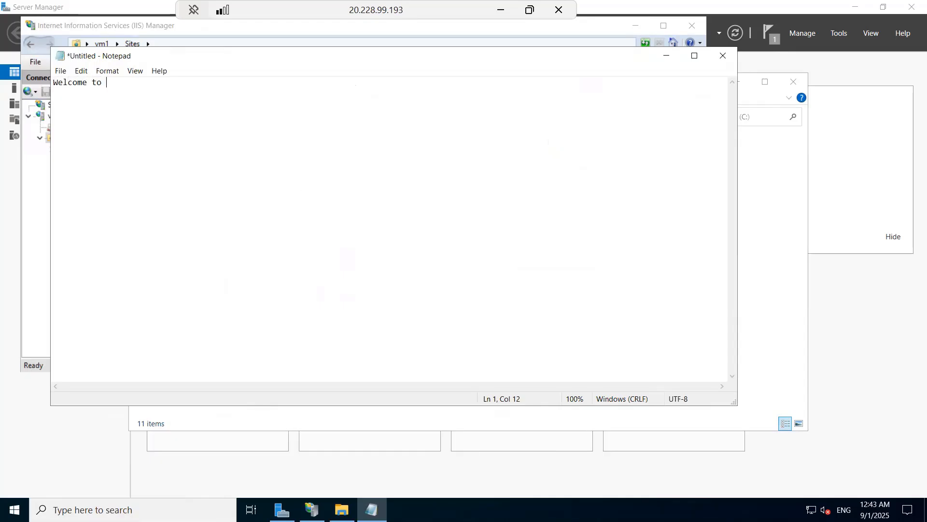
pyautogui.write('Vm1 app1')
# Save the text in C:\App1 as index.htm with the file type All Files
pyautogui.click(60, 71)
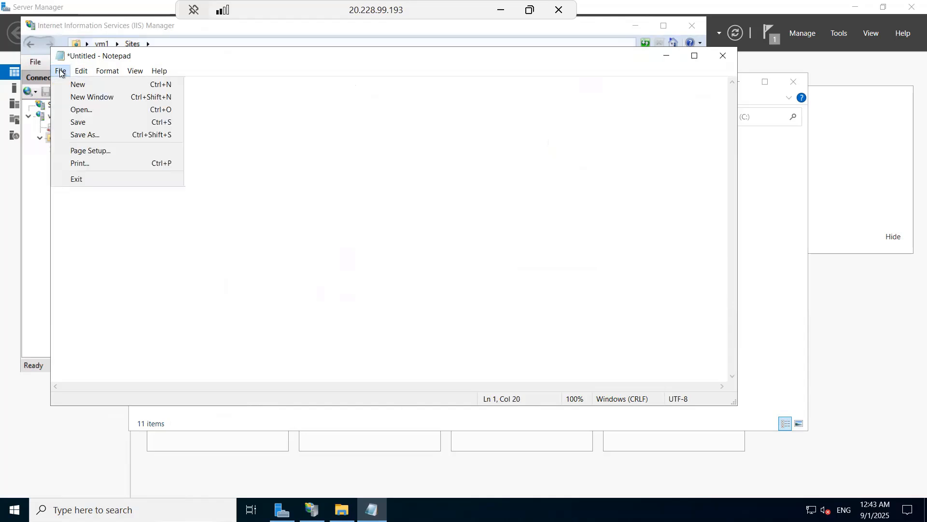
pyautogui.click(88, 136)
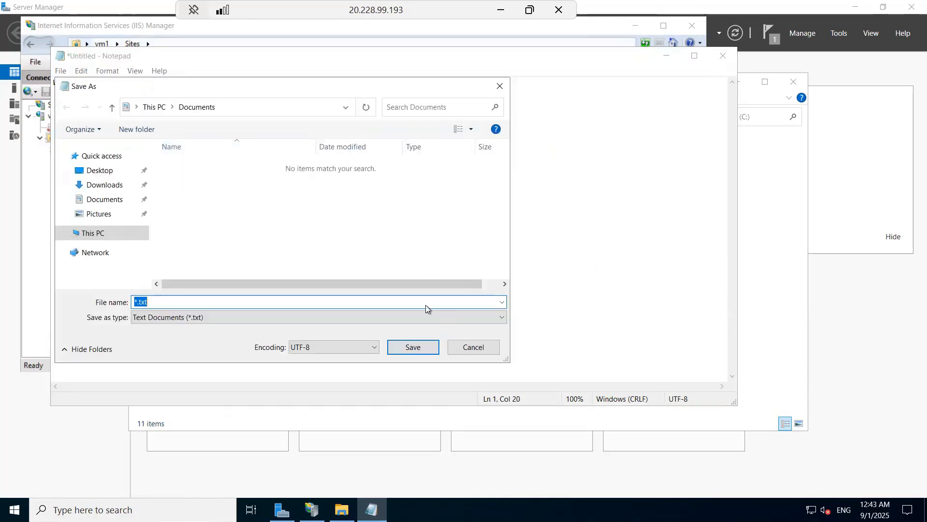
pyautogui.click(250, 320)
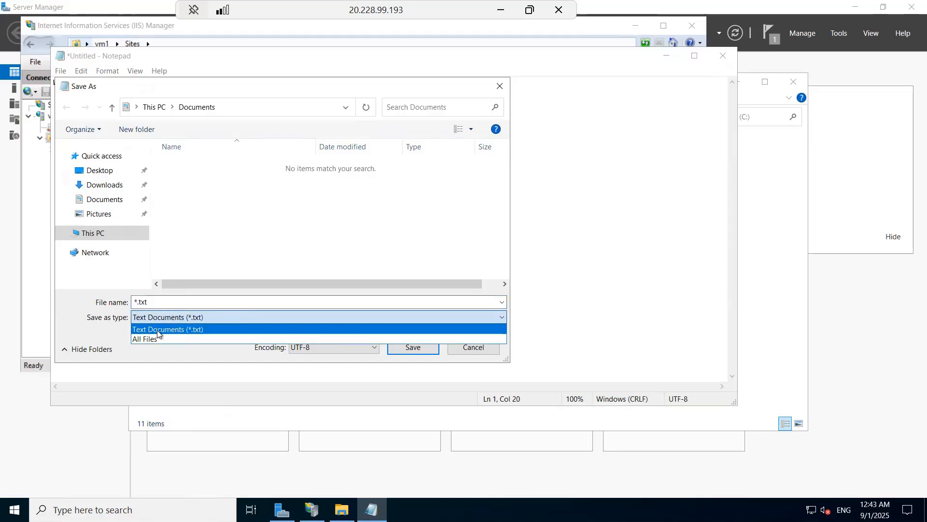
pyautogui.click(144, 339)
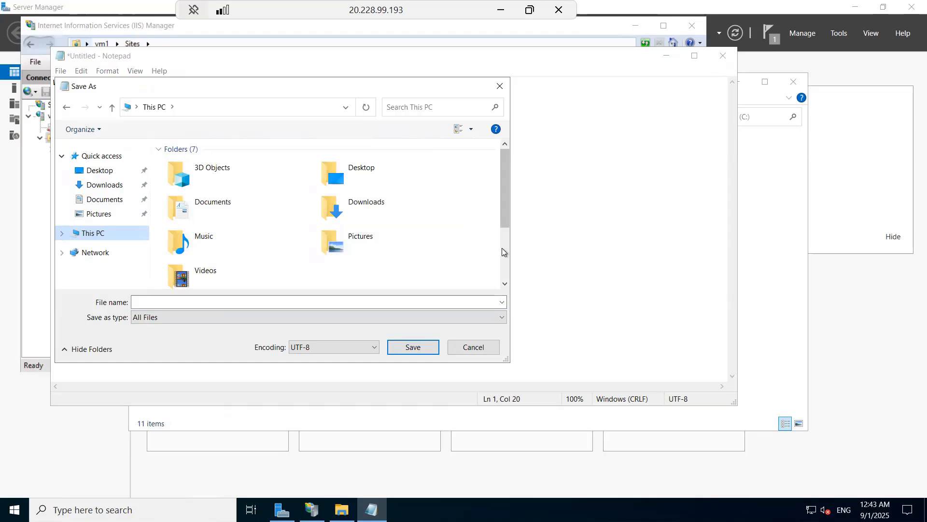
pyautogui.scroll(-3, 500, 248)
pyautogui.click(250, 237)
pyautogui.doubleClick(250, 238)
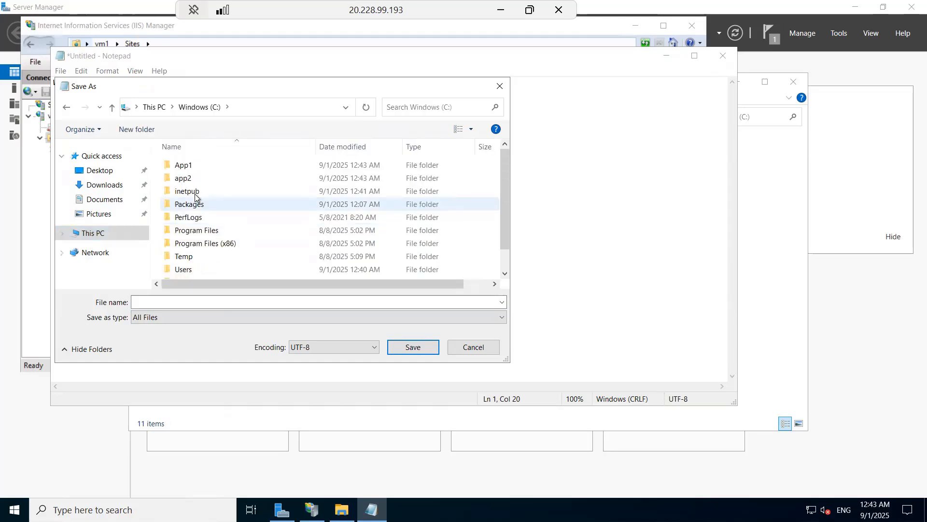
pyautogui.doubleClick(182, 164)
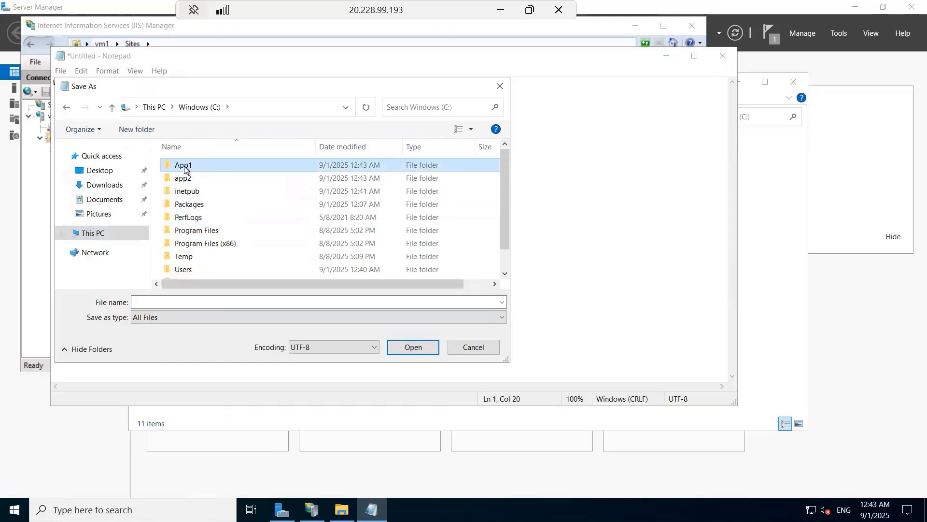
pyautogui.click(160, 306)
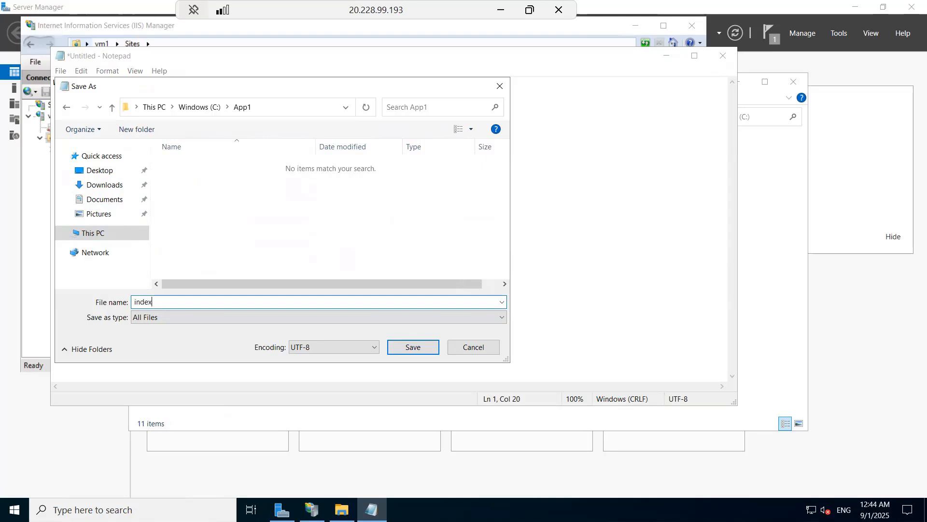
pyautogui.write('index.htm')
pyautogui.click(422, 349)
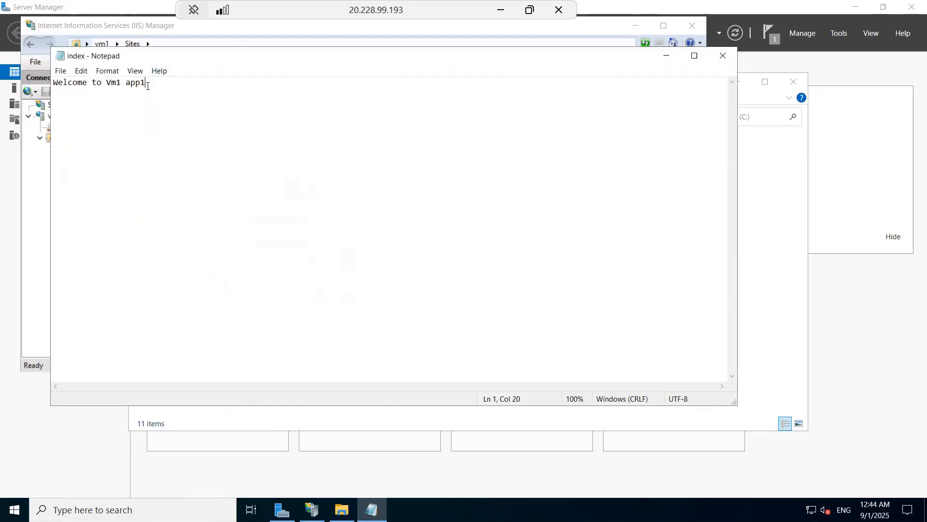
# Change the page text to "Welcome to Vm1 app2", save it in C:\app2 as the index page with file type All Files, and close Notepad
pyautogui.press('BackSpace')
pyautogui.write('2')
pyautogui.click(61, 71)
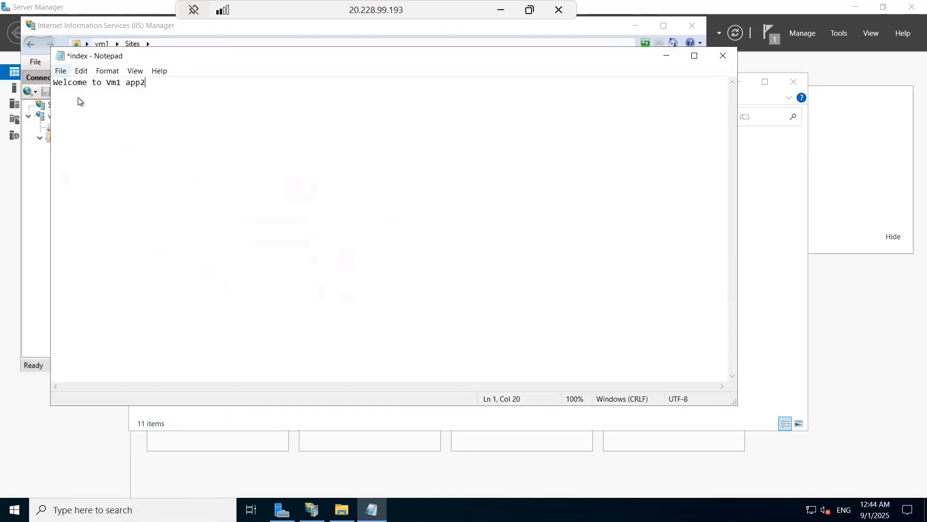
pyautogui.click(98, 134)
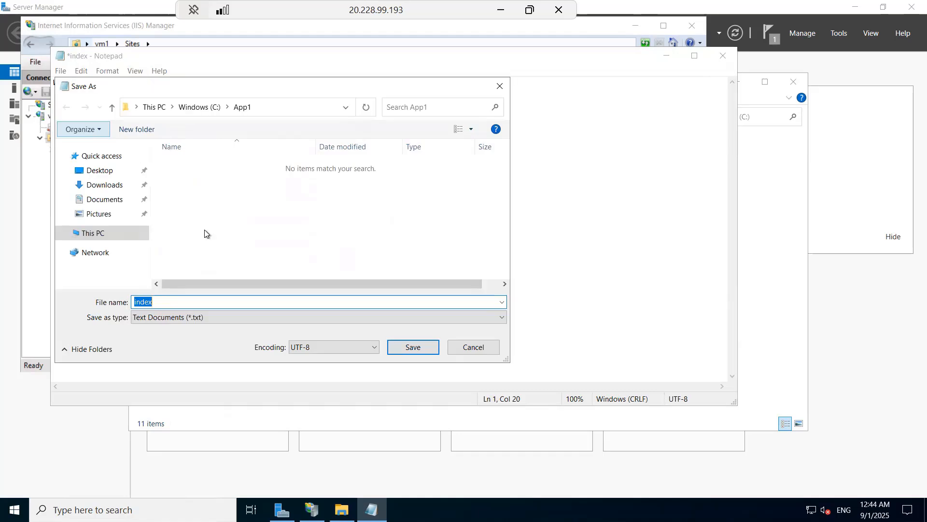
pyautogui.click(200, 107)
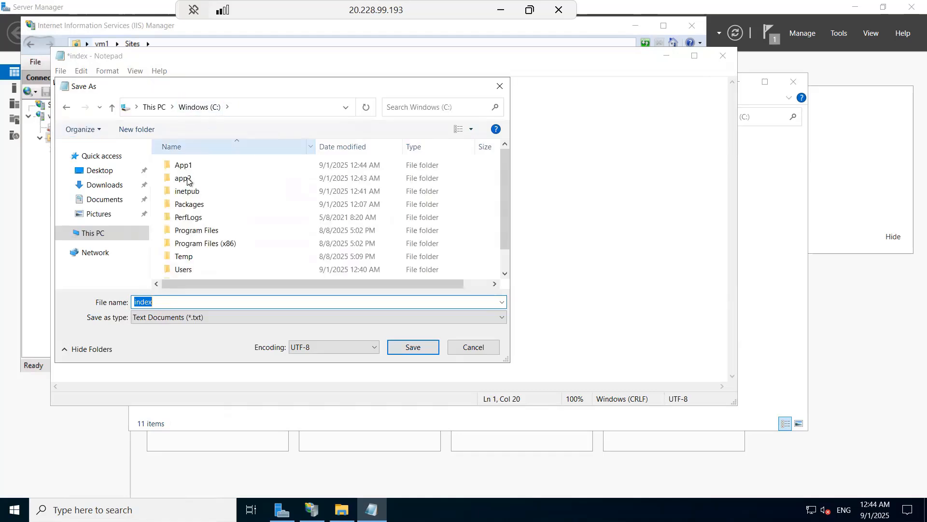
pyautogui.doubleClick(187, 179)
pyautogui.click(164, 301)
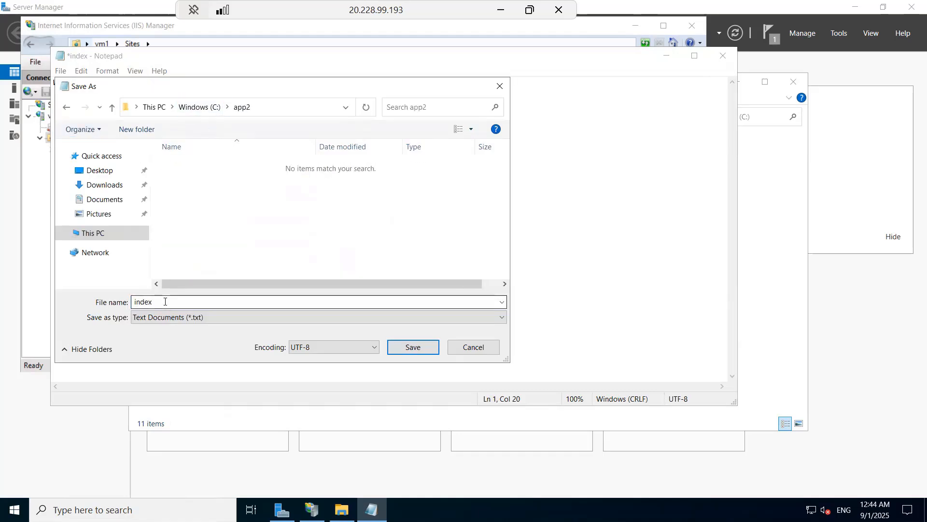
pyautogui.click(178, 317)
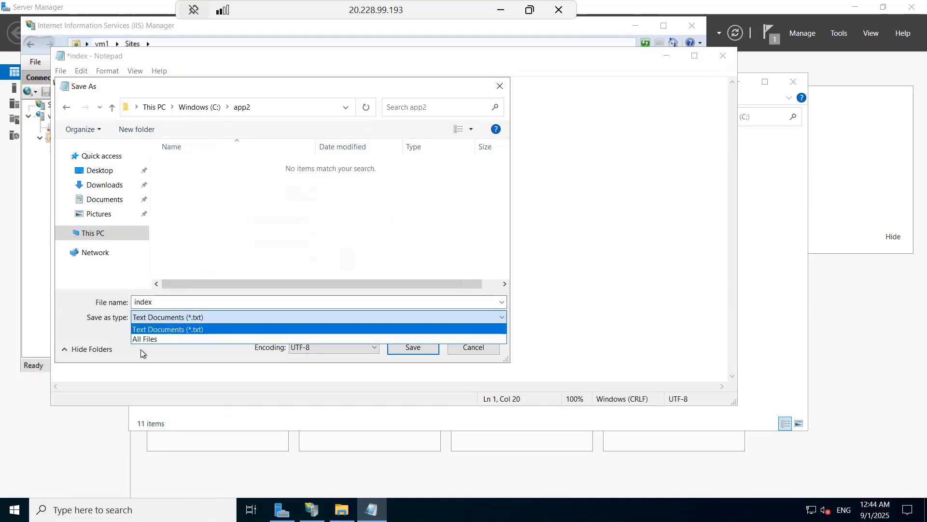
pyautogui.click(153, 339)
pyautogui.click(179, 302)
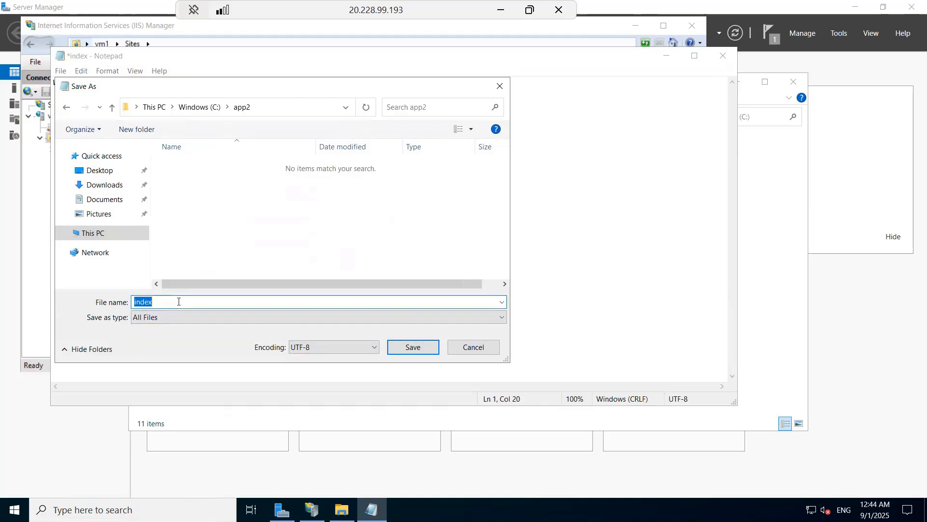
pyautogui.click(179, 301)
pyautogui.click(429, 346)
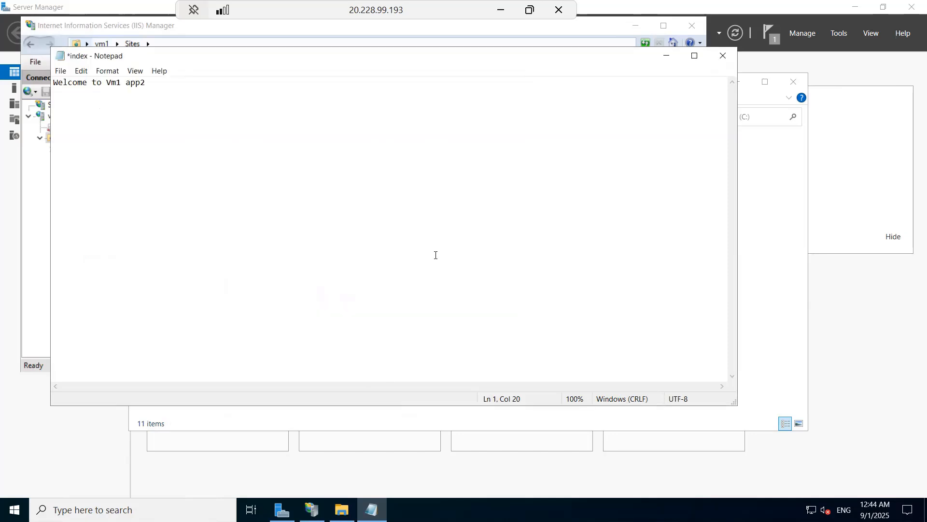
pyautogui.click(724, 57)
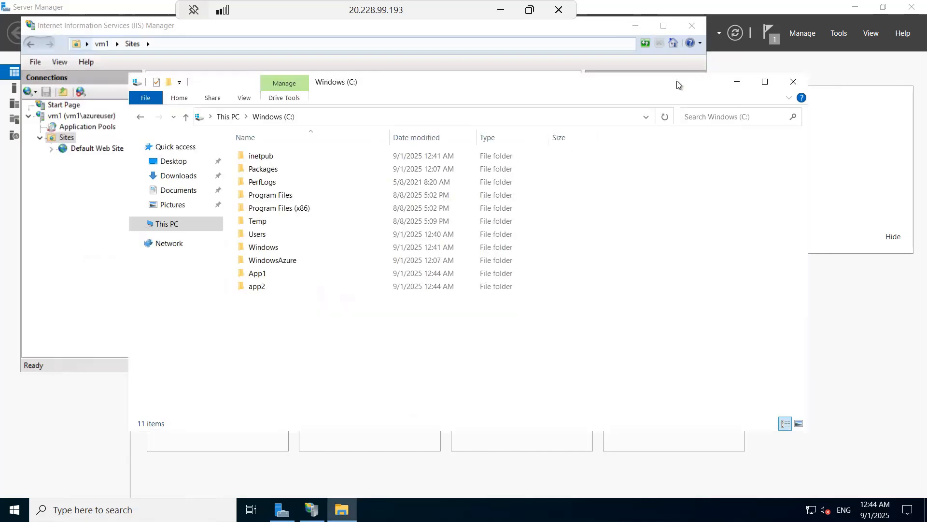
# Set the physical path of the Default Web Site in IIS Manager on vm1 to C:\App1
pyautogui.click(67, 235)
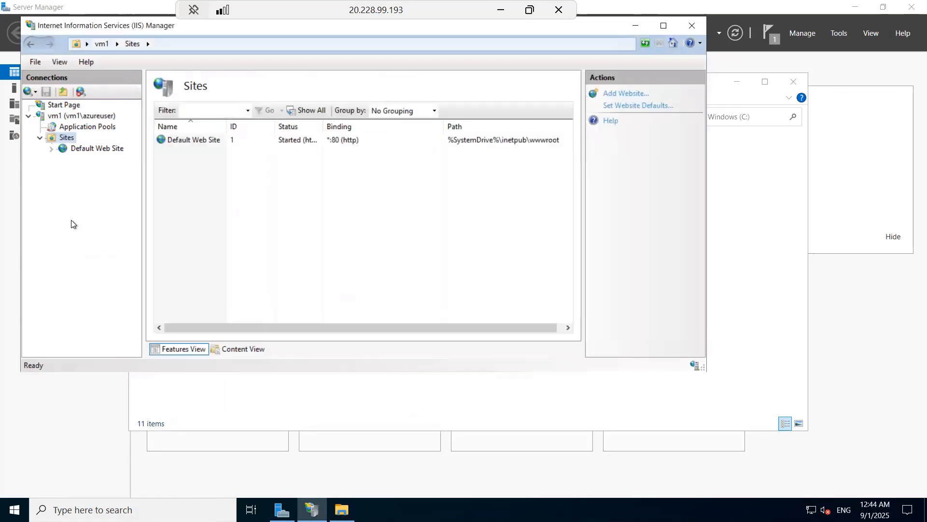
pyautogui.click(88, 151)
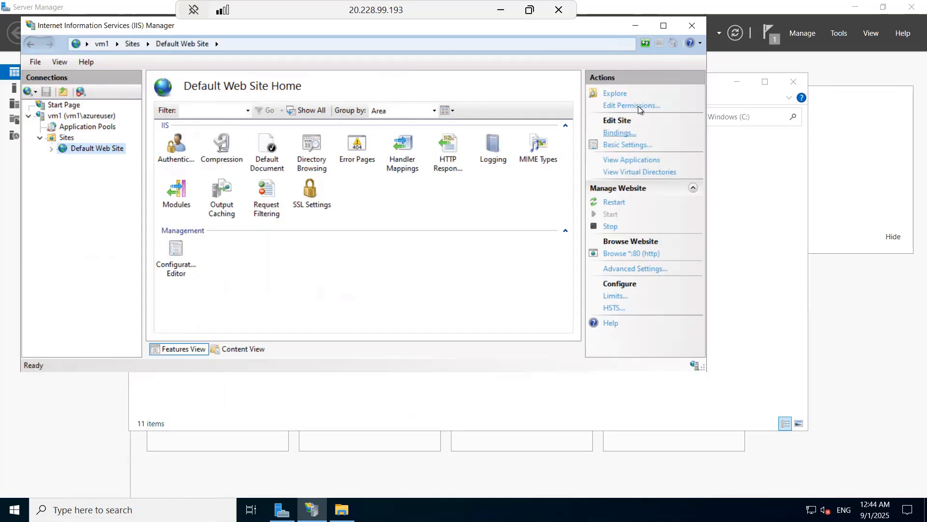
pyautogui.click(628, 145)
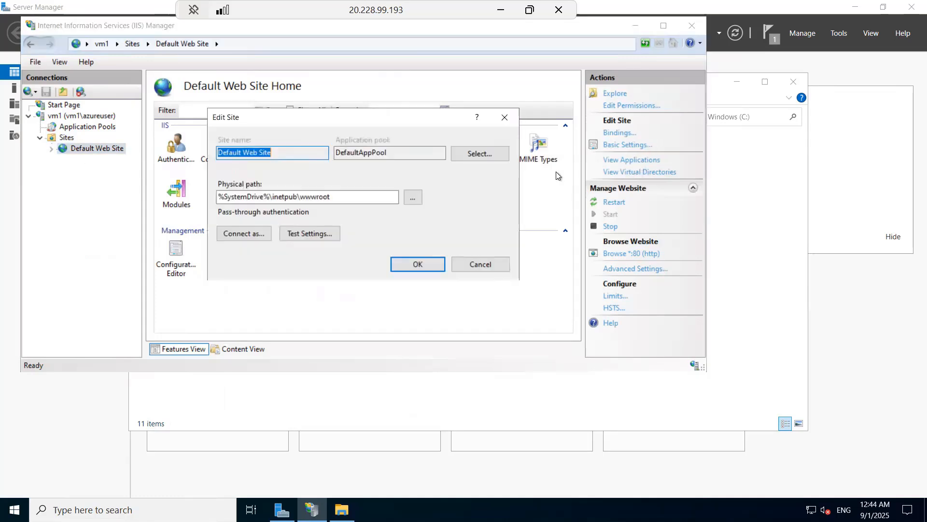
pyautogui.click(412, 198)
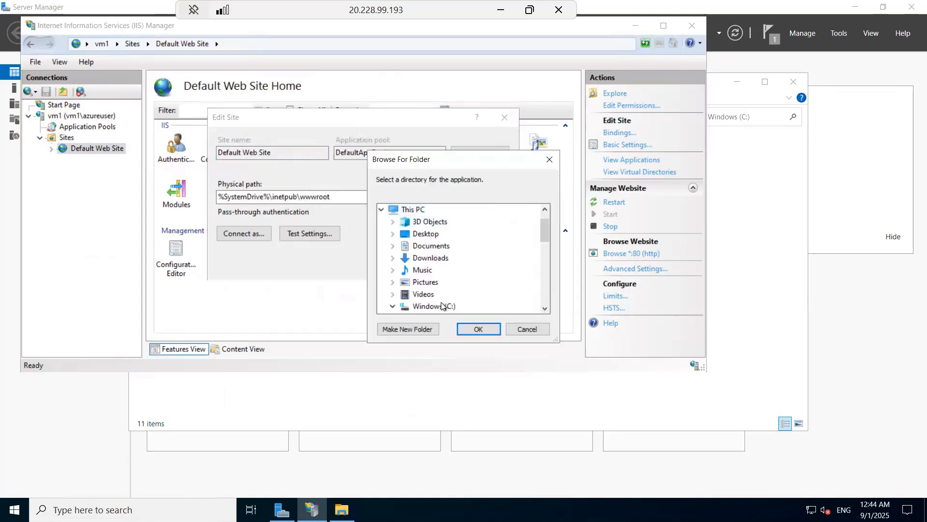
pyautogui.scroll(-1, 485, 279)
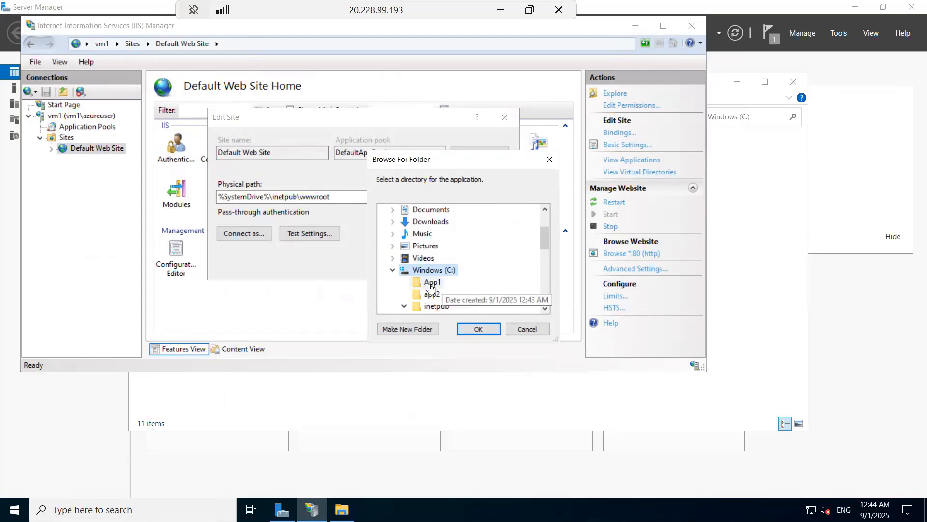
pyautogui.click(431, 281)
pyautogui.click(467, 330)
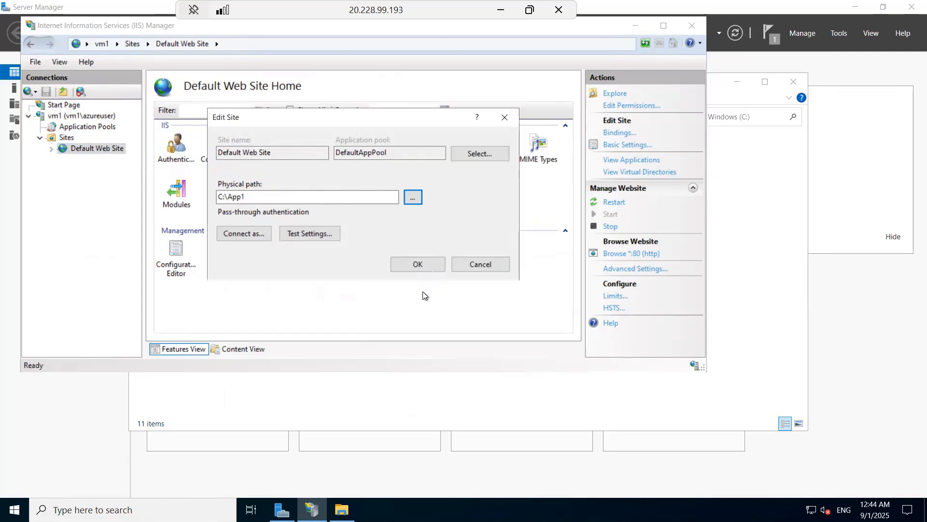
pyautogui.click(425, 265)
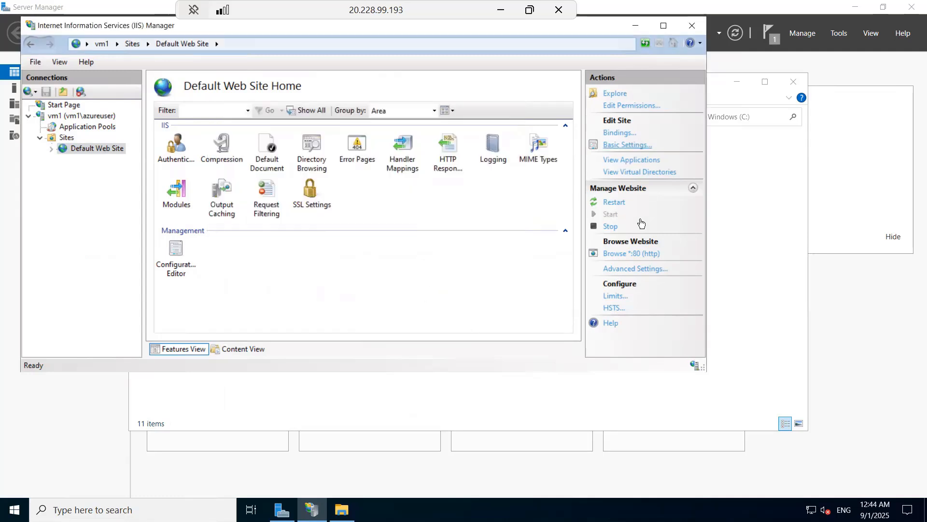
# Add a website named app2 on vm1 with physical path C:\app2 and an http binding on port 8080
pyautogui.click(68, 138)
pyautogui.rightClick(68, 139)
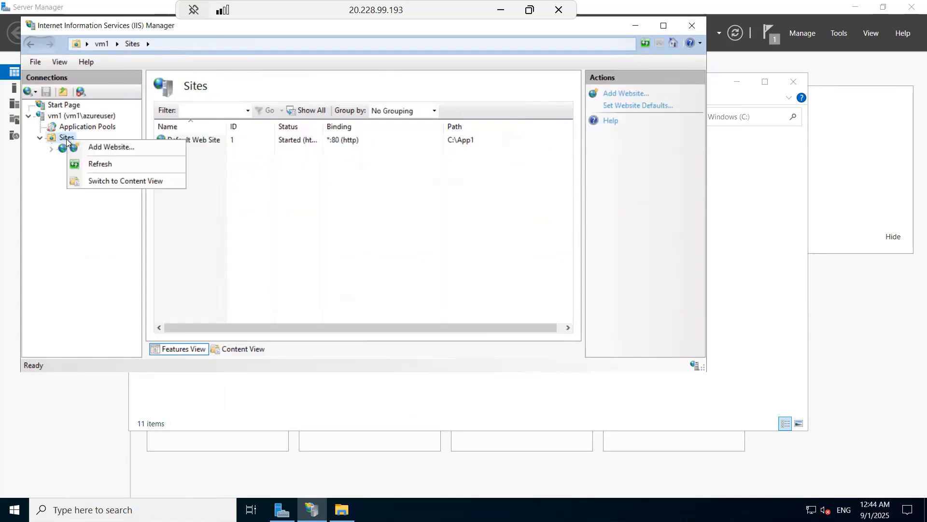
pyautogui.click(135, 147)
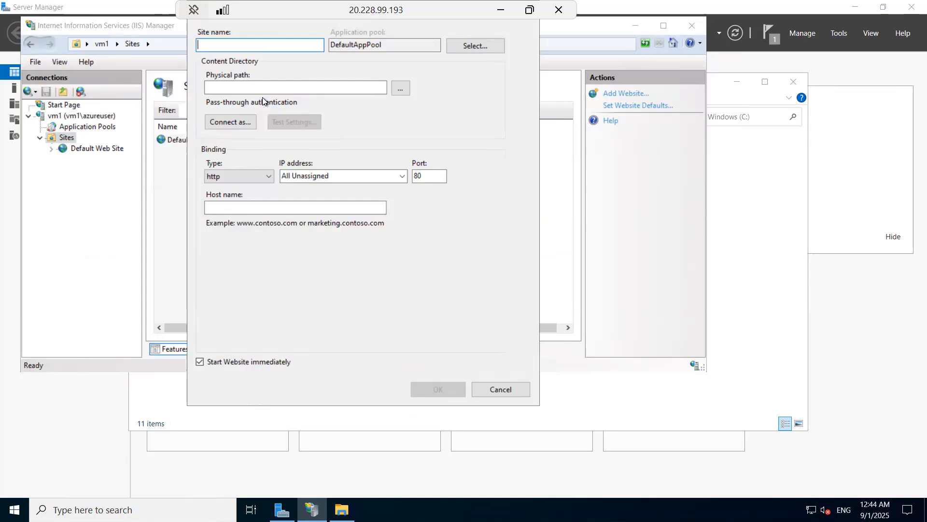
pyautogui.write('app2')
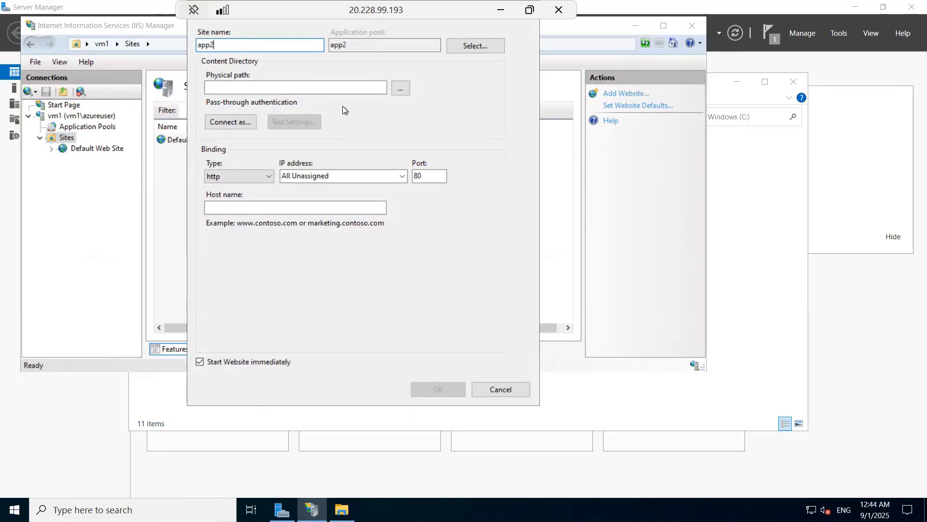
pyautogui.click(400, 88)
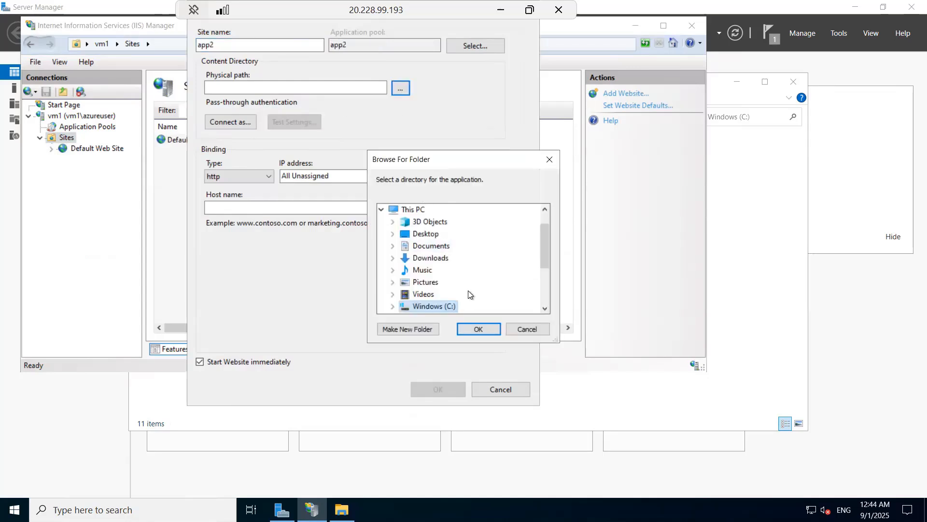
pyautogui.scroll(-2, 469, 294)
pyautogui.click(393, 239)
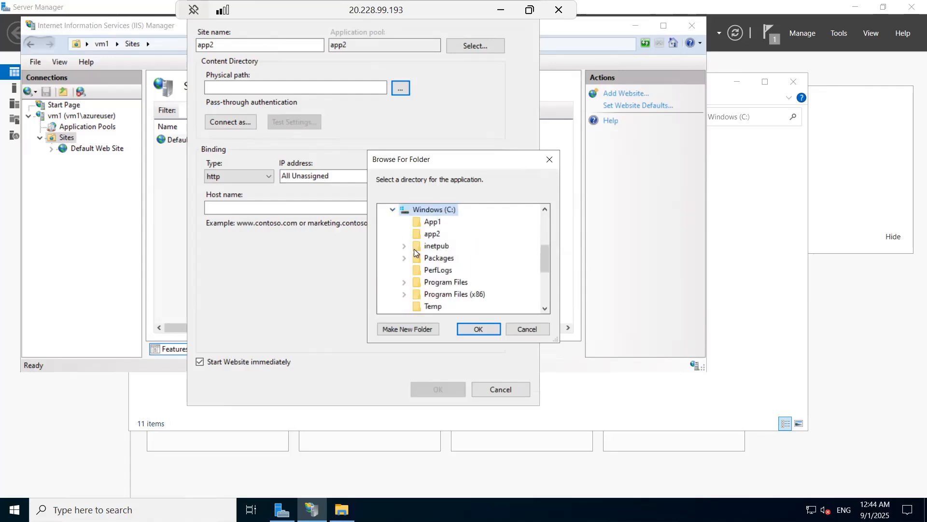
pyautogui.click(431, 233)
pyautogui.click(479, 329)
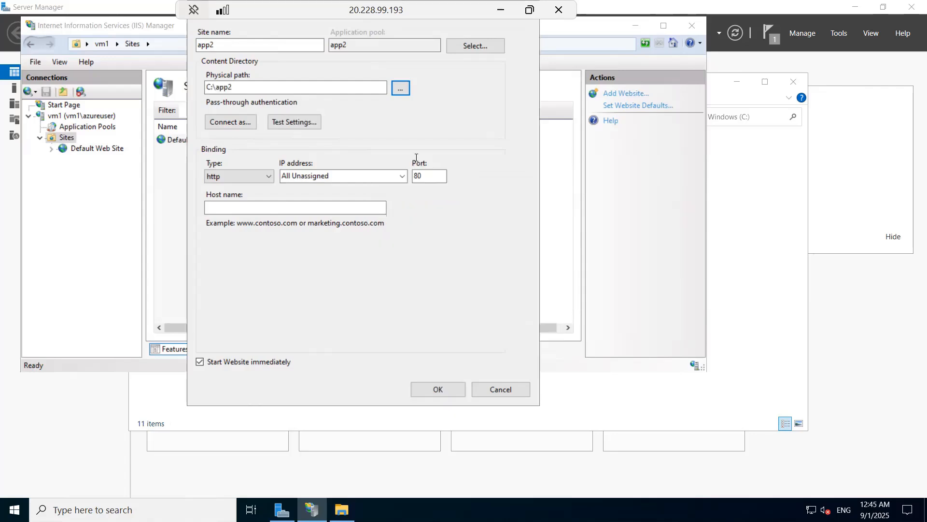
pyautogui.click(434, 176)
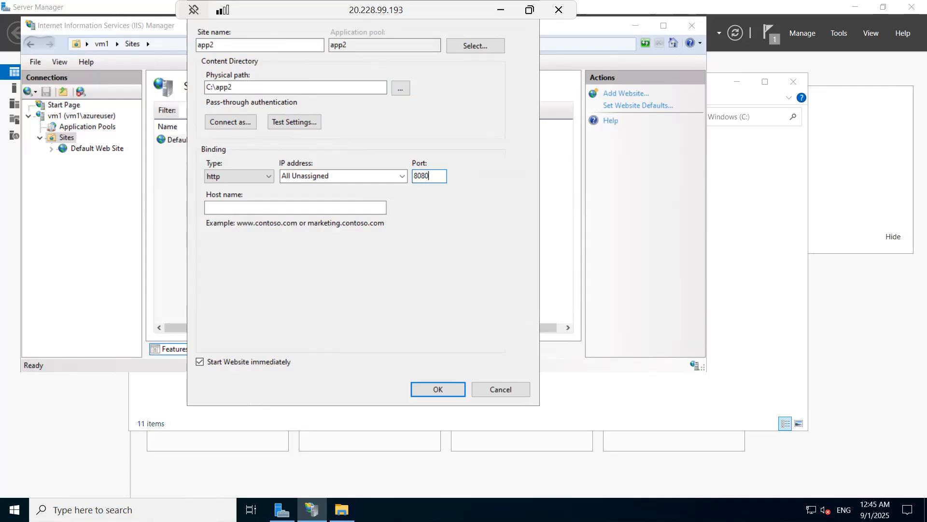
pyautogui.click(437, 389)
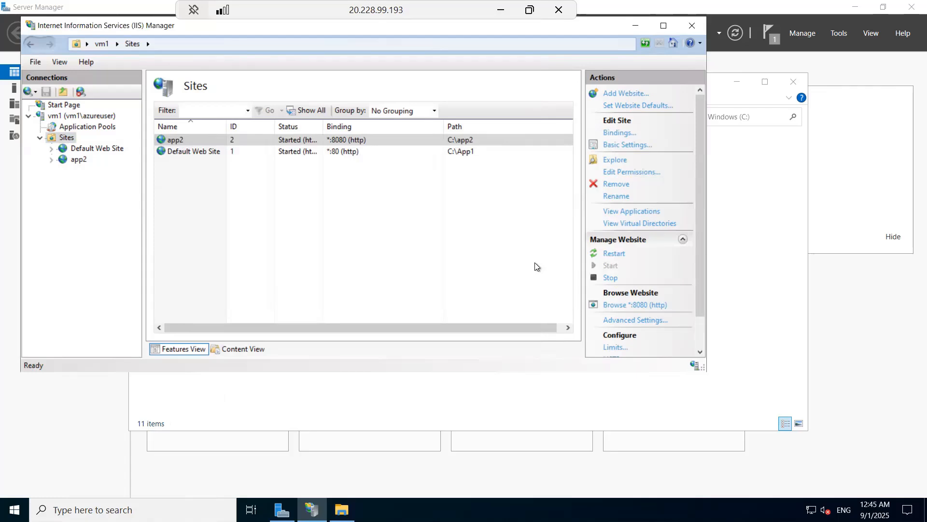
# Switch to the vm2 remote desktop session and close the completed Add Roles and Features Wizard
pyautogui.click(499, 11)
pyautogui.moveTo(637, 507)
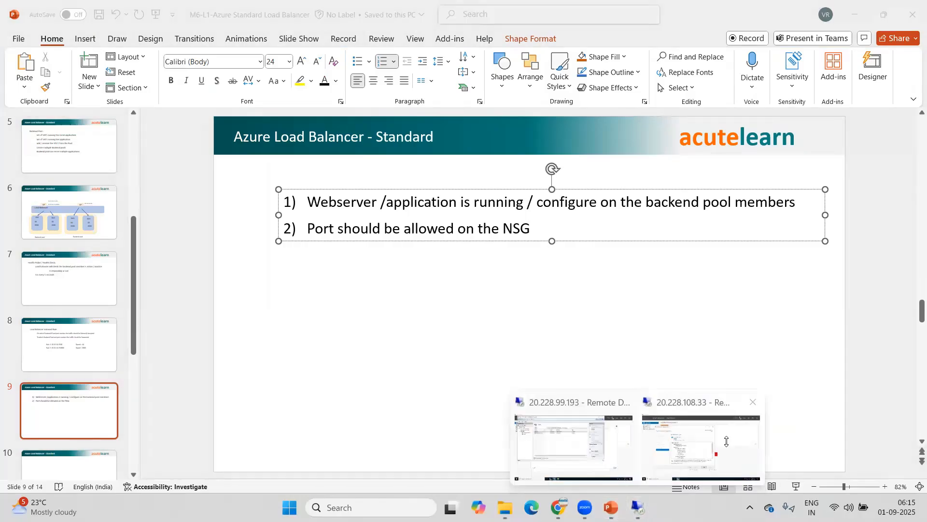
pyautogui.click(727, 441)
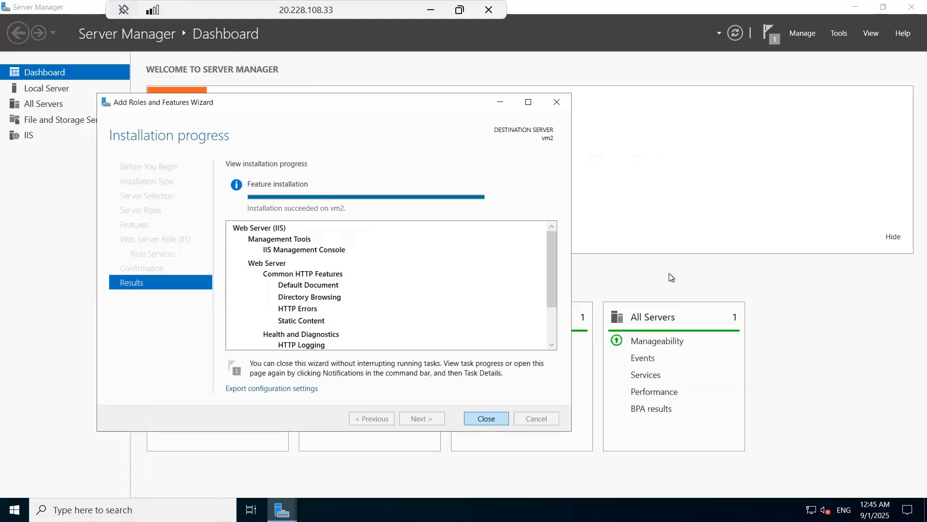
pyautogui.click(487, 418)
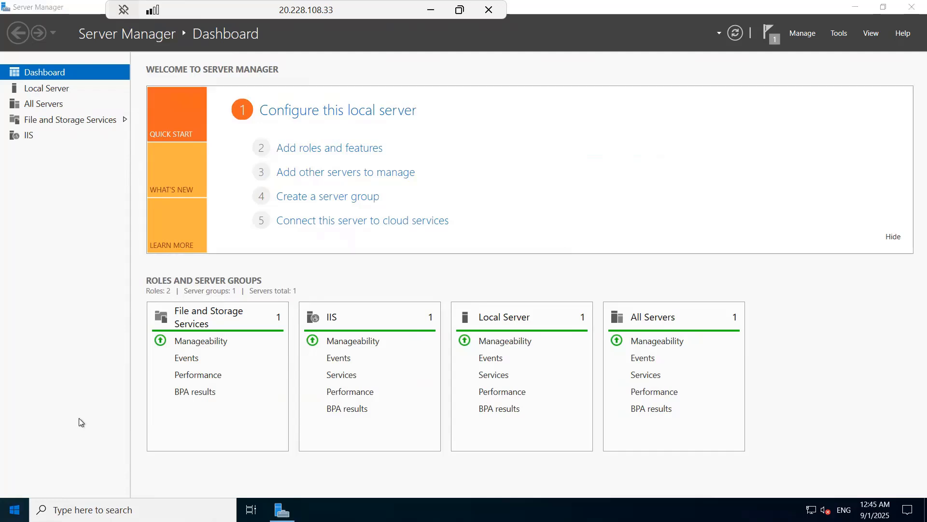
# Open the Windows (C:) drive in File Explorer on vm2 and create a folder named app1 there
pyautogui.click(15, 509)
pyautogui.click(416, 329)
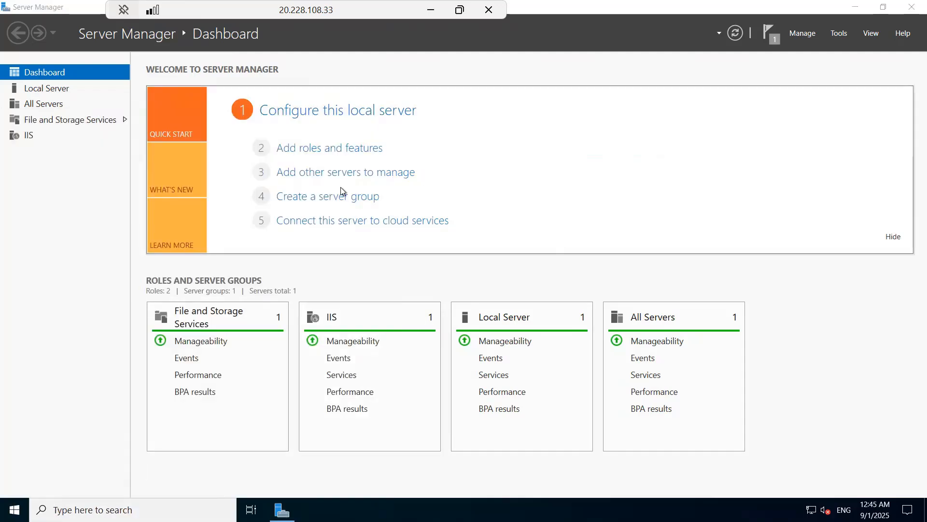
pyautogui.click(177, 225)
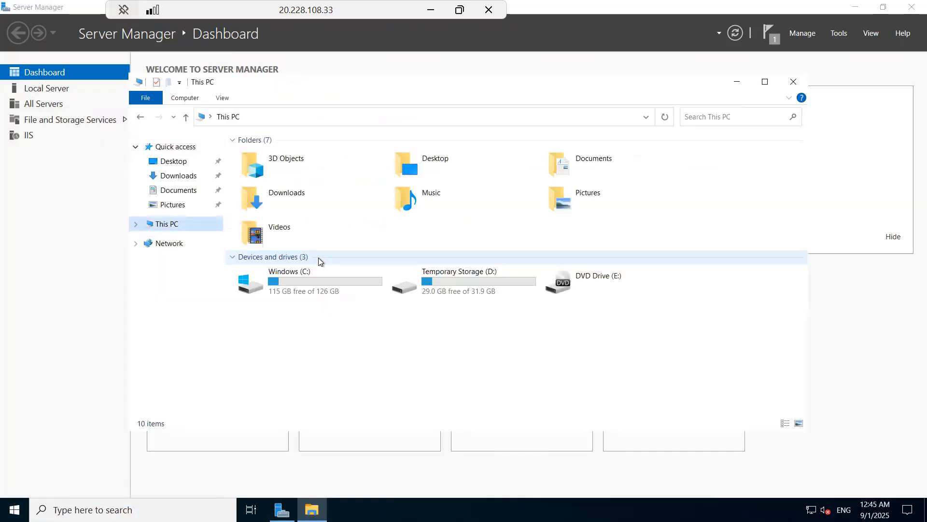
pyautogui.doubleClick(326, 287)
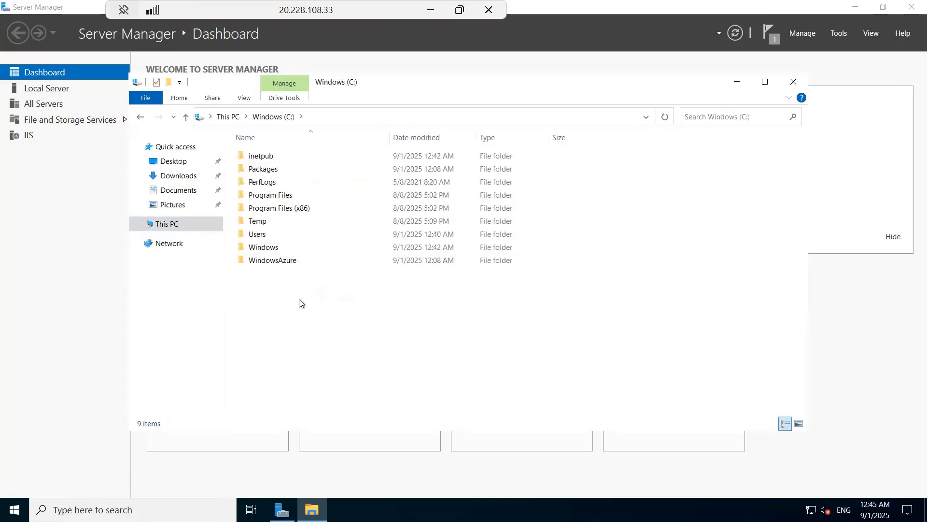
pyautogui.rightClick(299, 299)
pyautogui.moveTo(380, 421)
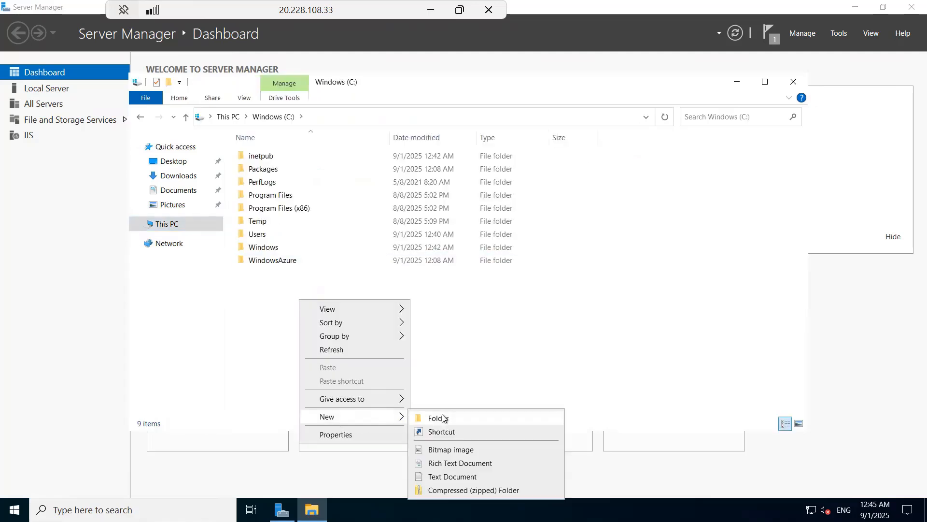
pyautogui.click(440, 418)
pyautogui.write('app1')
pyautogui.press('Return')
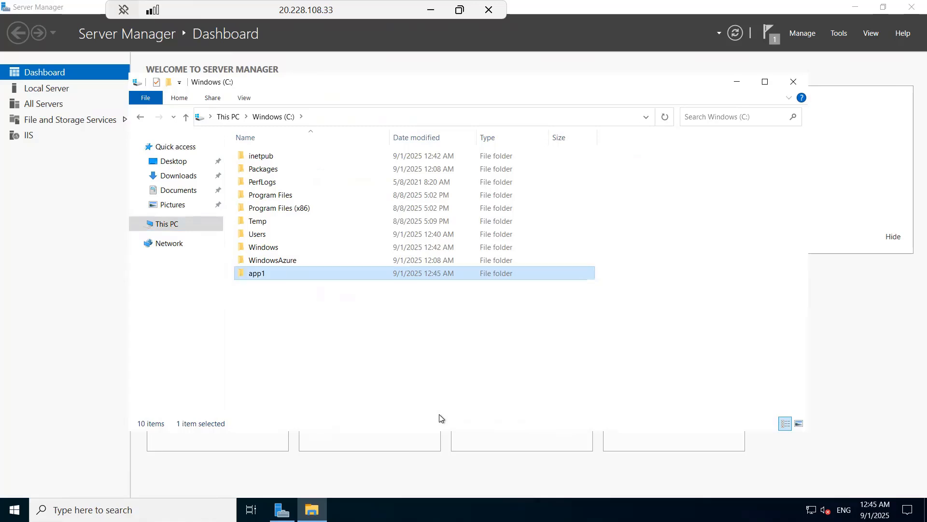
# Create a second folder named app2 on the C: drive of vm2
pyautogui.rightClick(288, 337)
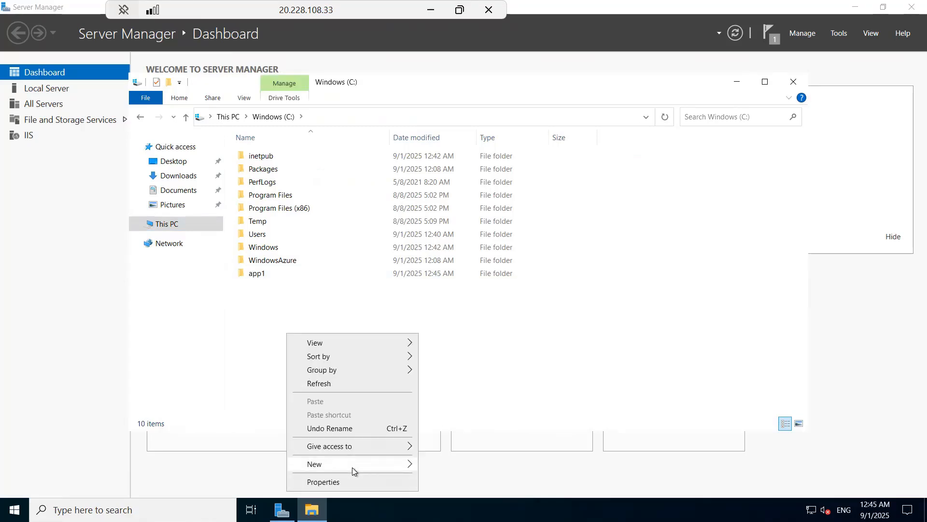
pyautogui.moveTo(352, 467)
pyautogui.click(447, 392)
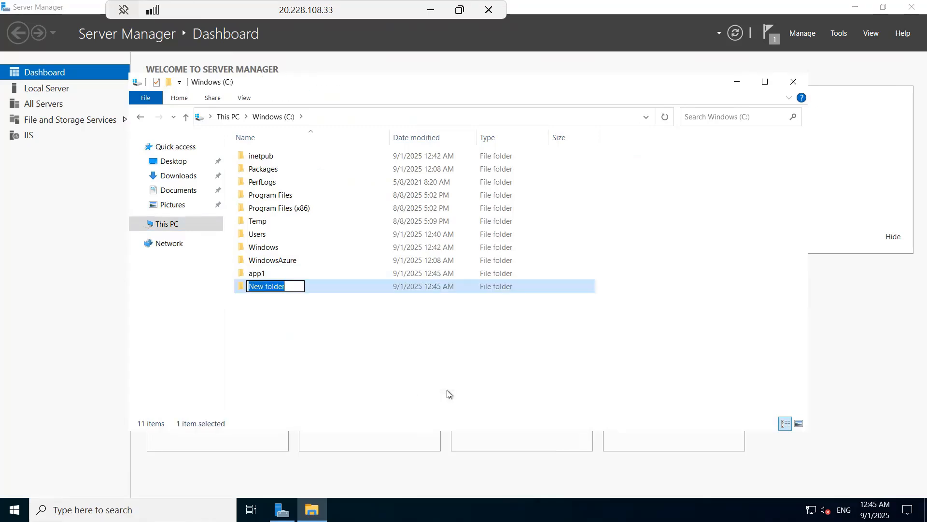
pyautogui.write('app2')
pyautogui.press('Return')
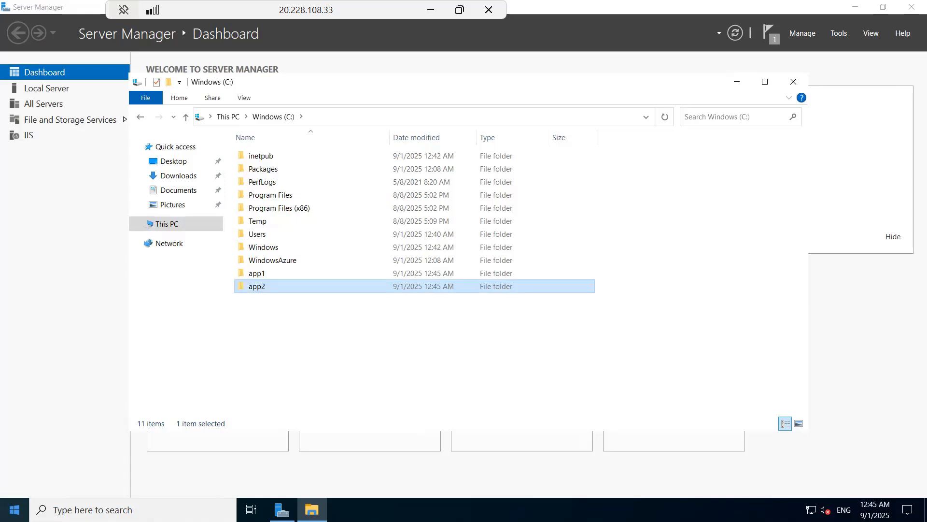
# Open Notepad on vm2 and write the line "Welcome to Vm2 and app1" in a new document
pyautogui.click(14, 509)
pyautogui.write('note')
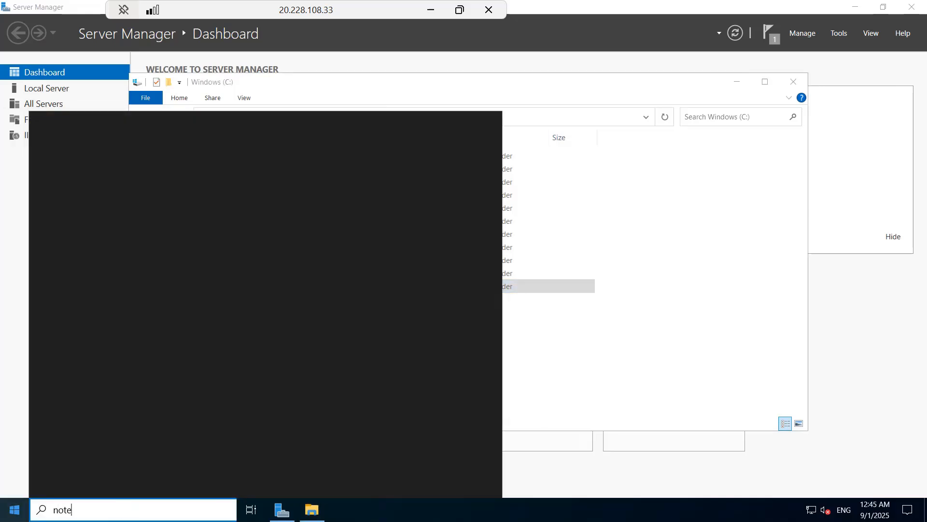
pyautogui.click(192, 195)
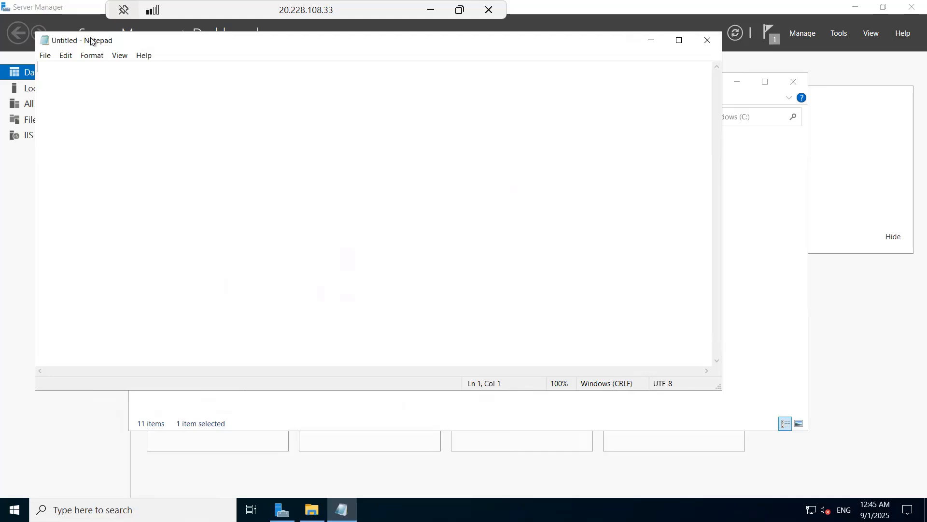
pyautogui.write('Wlec')
pyautogui.press('BackSpace')
pyautogui.press('BackSpace')
pyautogui.press('BackSpace')
pyautogui.press('BackSpace')
pyautogui.press('BackSpace')
pyautogui.press('BackSpace')
pyautogui.press('BackSpace')
pyautogui.write('Welcome to Vm2 and a')
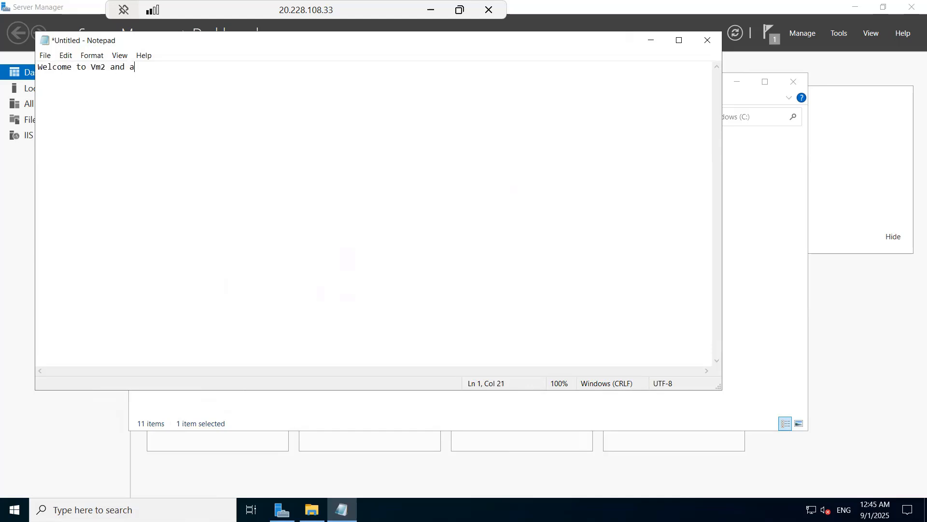
pyautogui.write('pp1')
pyautogui.press('Return')
# Save the document as index.htm in C:\app1, with the file type set to All Files
pyautogui.click(45, 55)
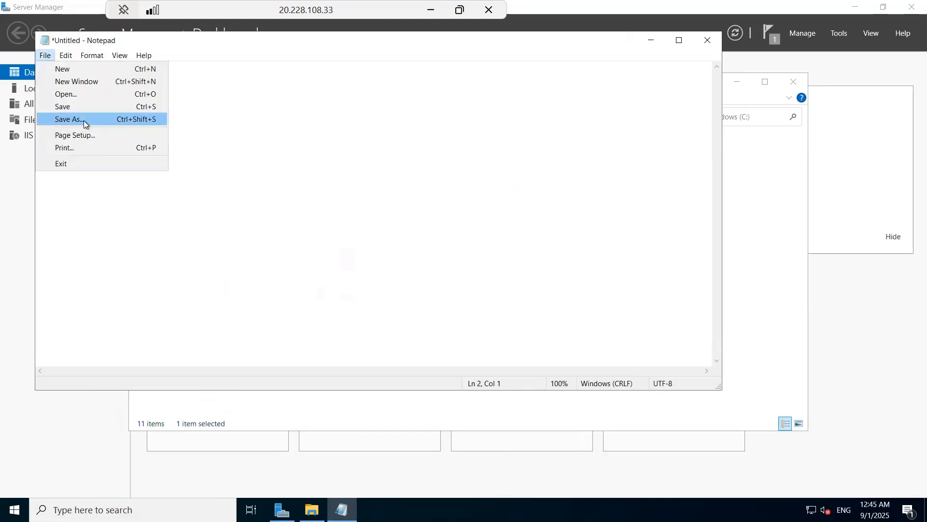
pyautogui.click(83, 120)
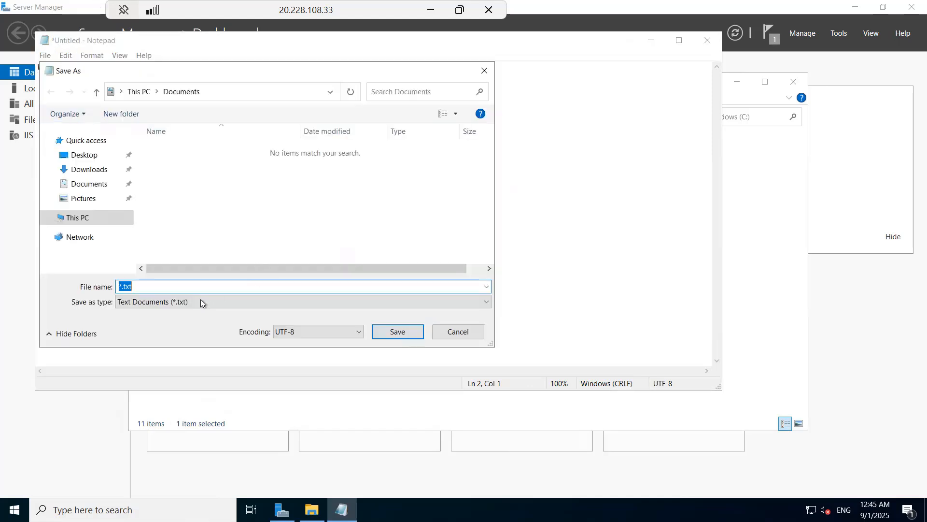
pyautogui.click(201, 303)
pyautogui.click(128, 322)
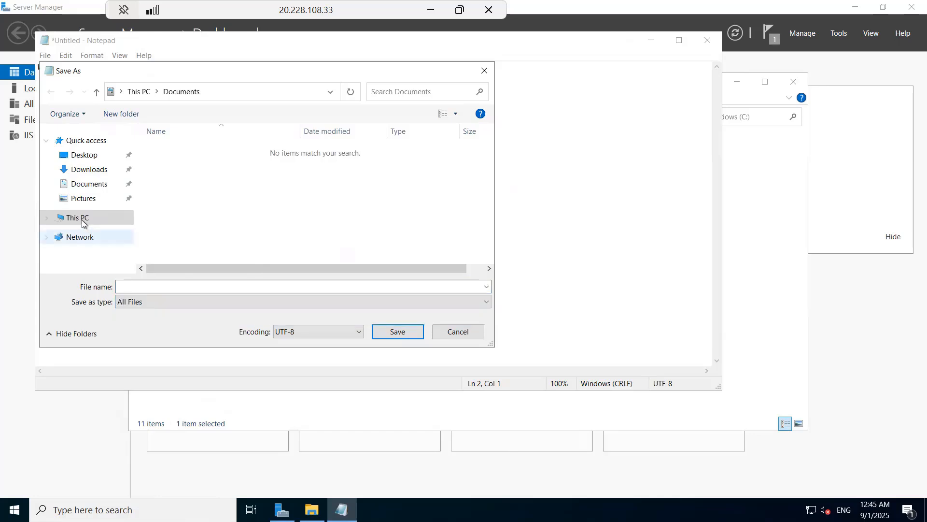
pyautogui.click(82, 219)
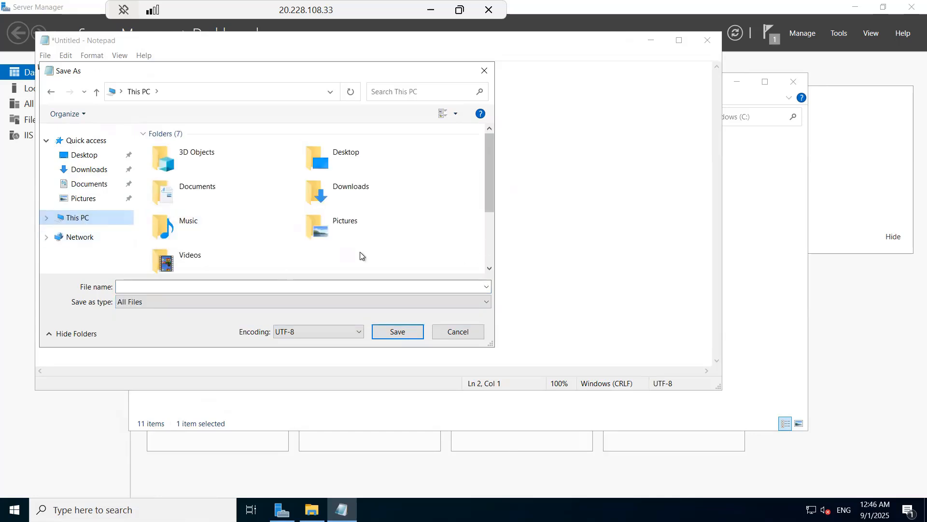
pyautogui.scroll(-3, 362, 256)
pyautogui.doubleClick(222, 219)
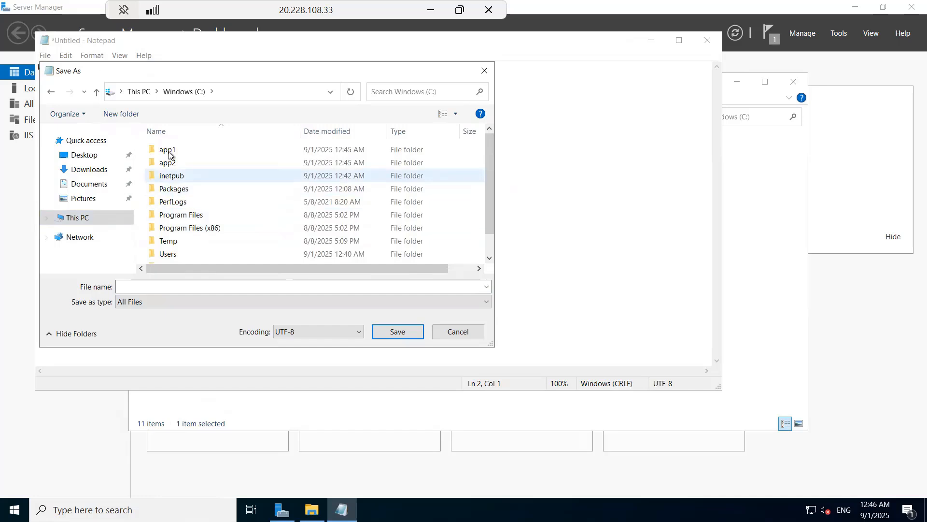
pyautogui.doubleClick(168, 151)
pyautogui.click(154, 288)
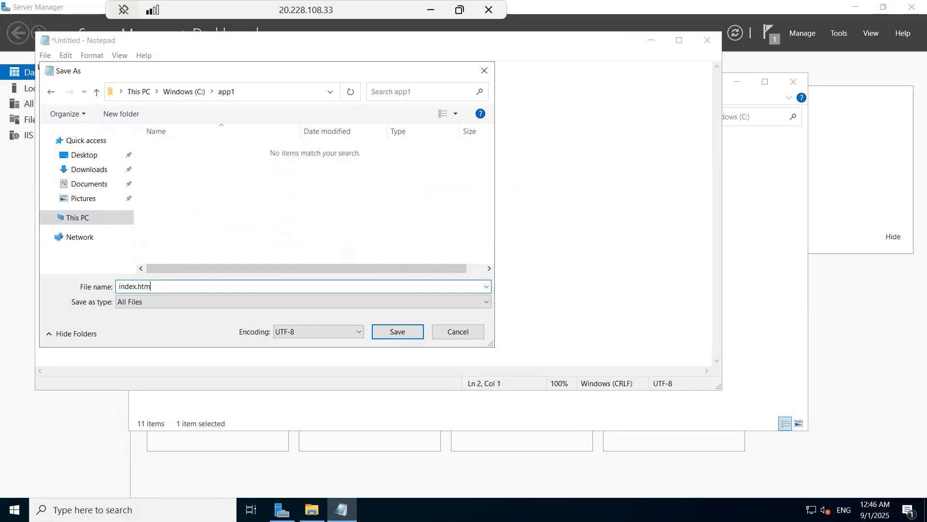
pyautogui.write('index.htm')
pyautogui.press('Return')
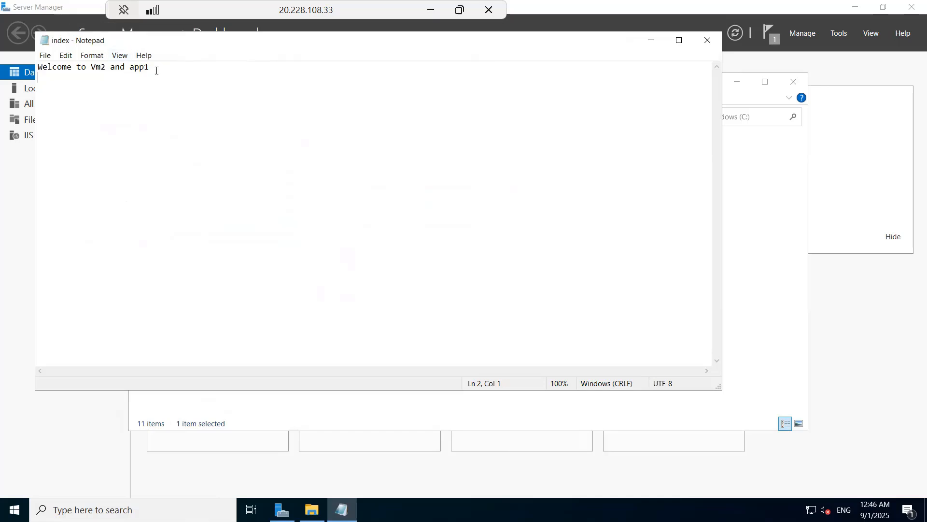
# Change the text to "Welcome to Vm2 and app2", save it as index.htm in C:\app2 with file type All Files, and close Notepad
pyautogui.press('BackSpace')
pyautogui.click(45, 55)
pyautogui.click(102, 122)
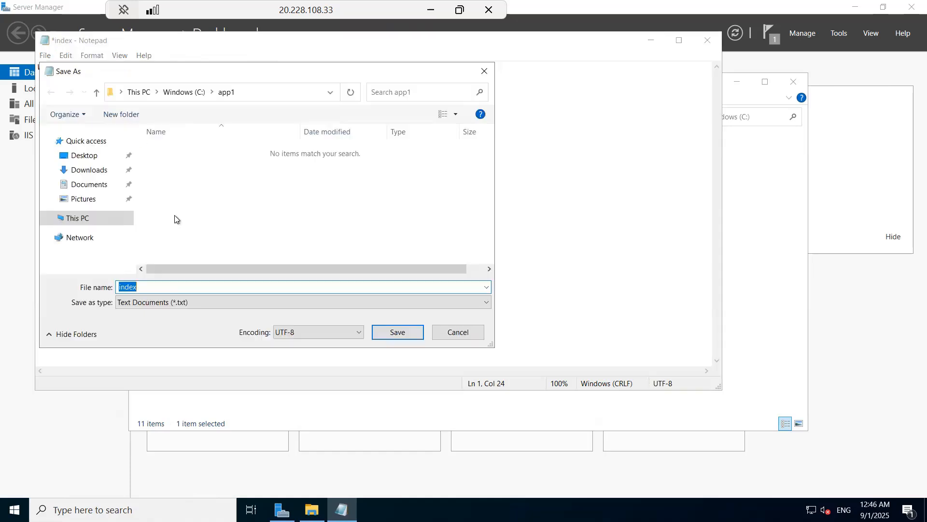
pyautogui.click(186, 95)
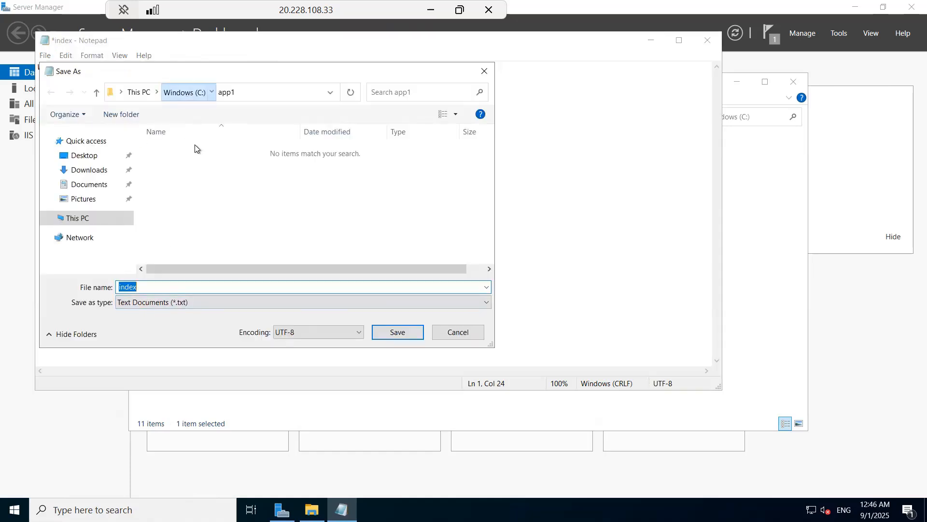
pyautogui.doubleClick(172, 165)
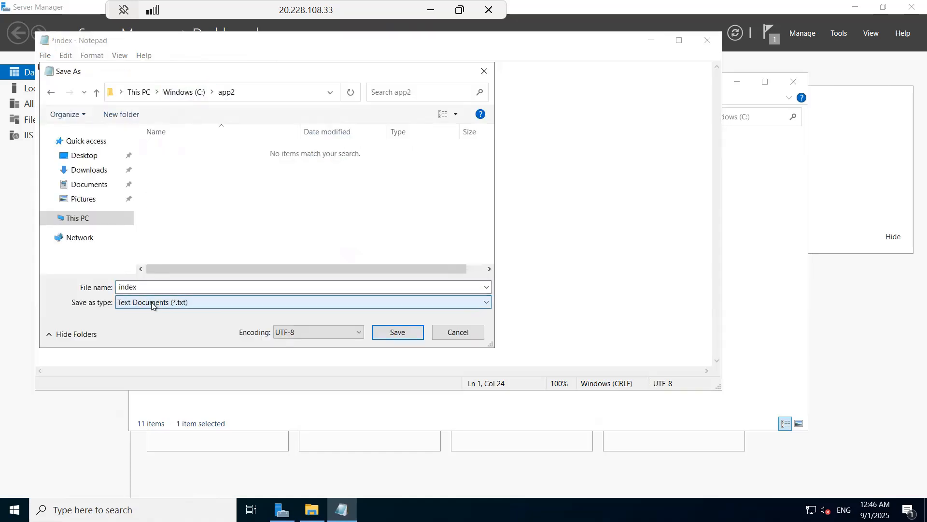
pyautogui.click(151, 302)
pyautogui.click(140, 324)
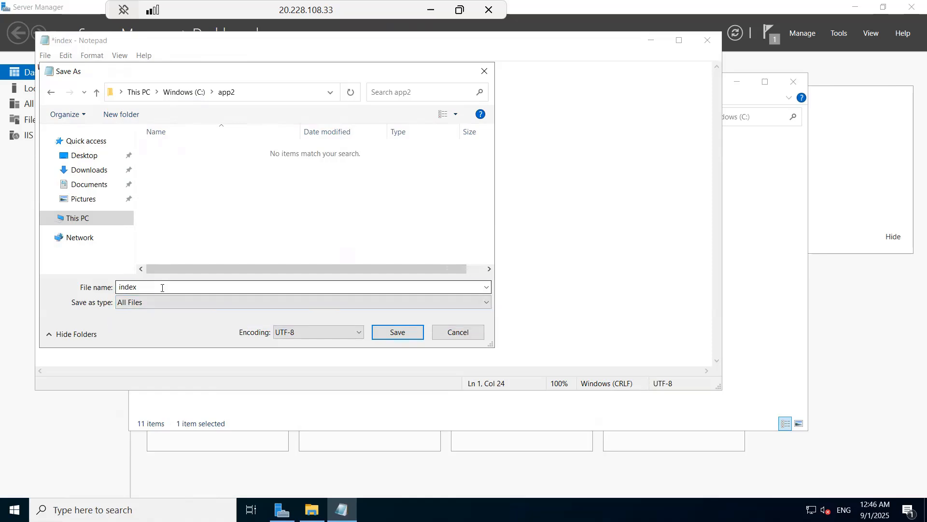
pyautogui.click(164, 288)
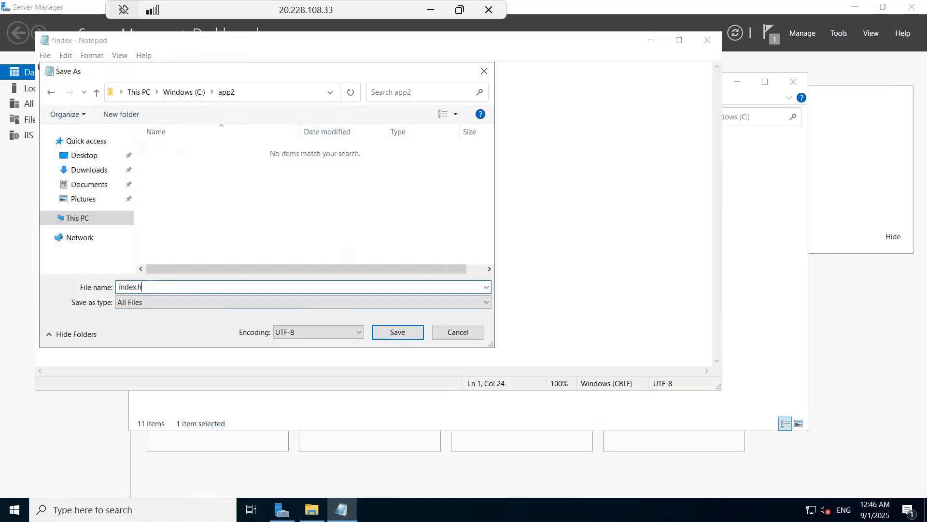
pyautogui.write('.htm')
pyautogui.press('Return')
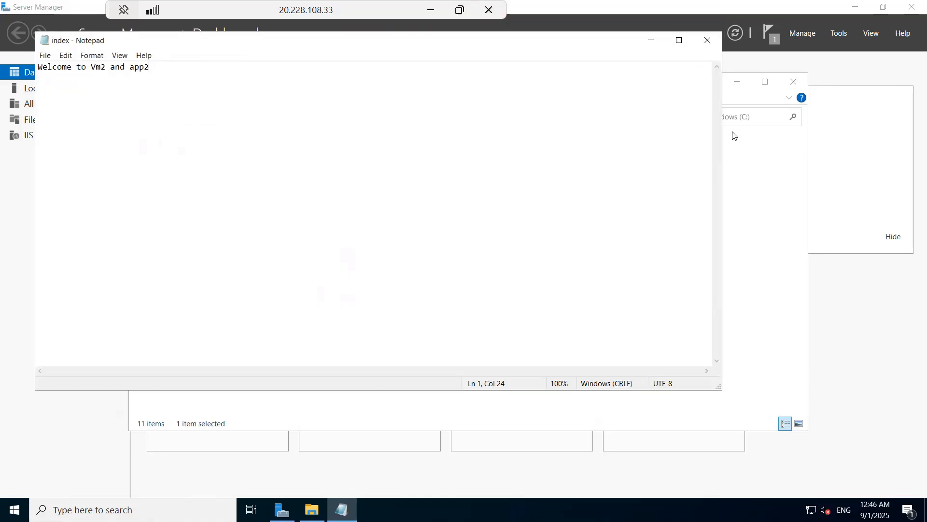
pyautogui.click(843, 188)
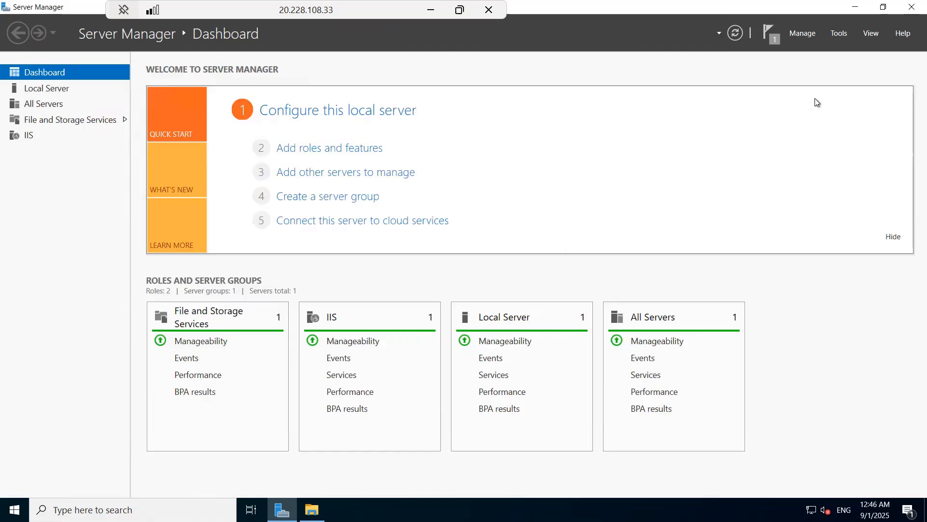
# Open Internet Information Services (IIS) Manager on vm2 and expand the vm2 server node
pyautogui.click(841, 34)
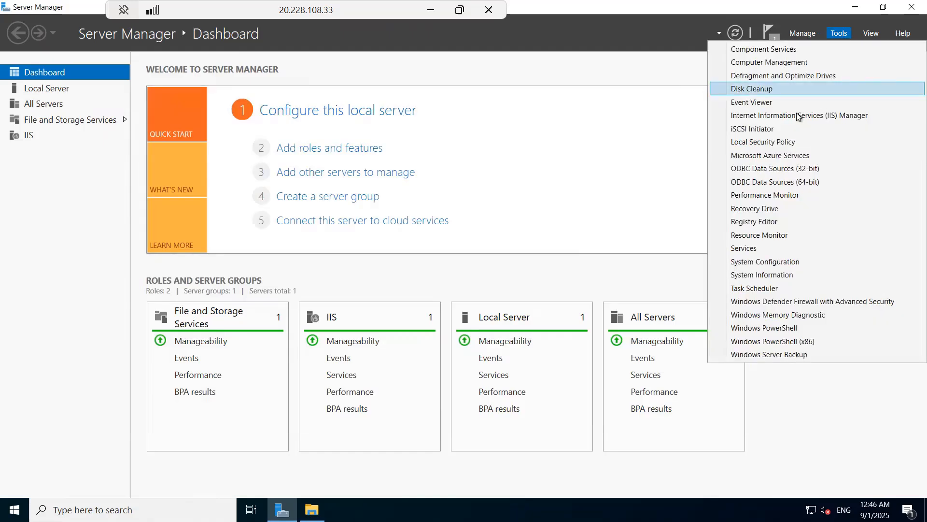
pyautogui.click(793, 115)
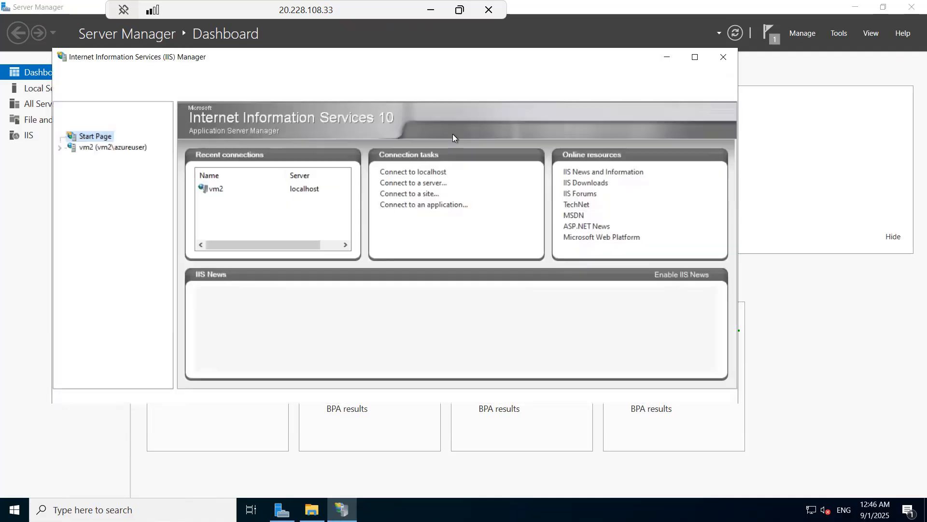
pyautogui.click(85, 150)
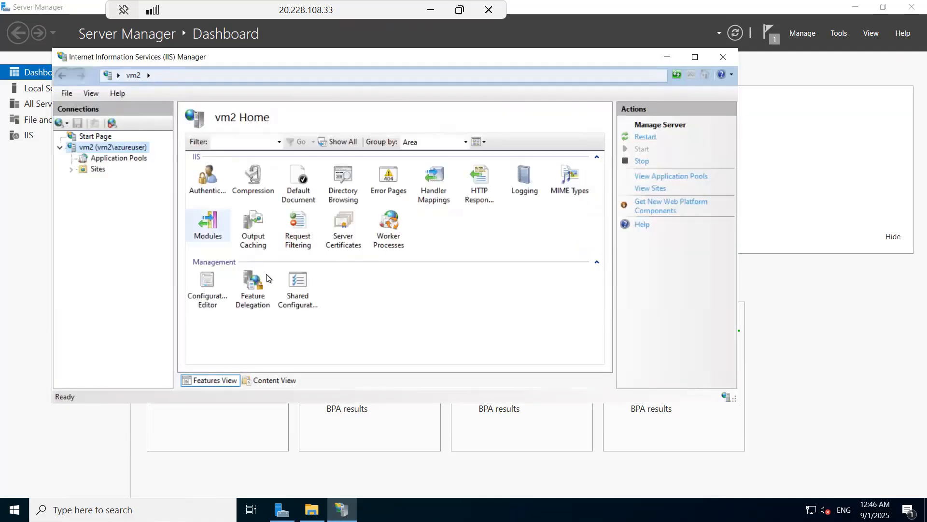
# Set the physical path of Default Web Site on vm2 to C:\app1
pyautogui.click(98, 169)
pyautogui.click(120, 186)
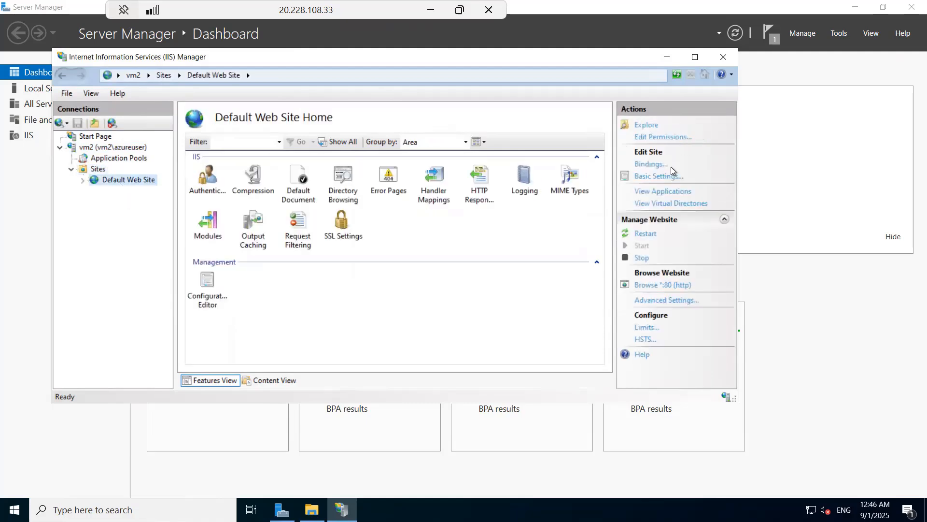
pyautogui.click(647, 178)
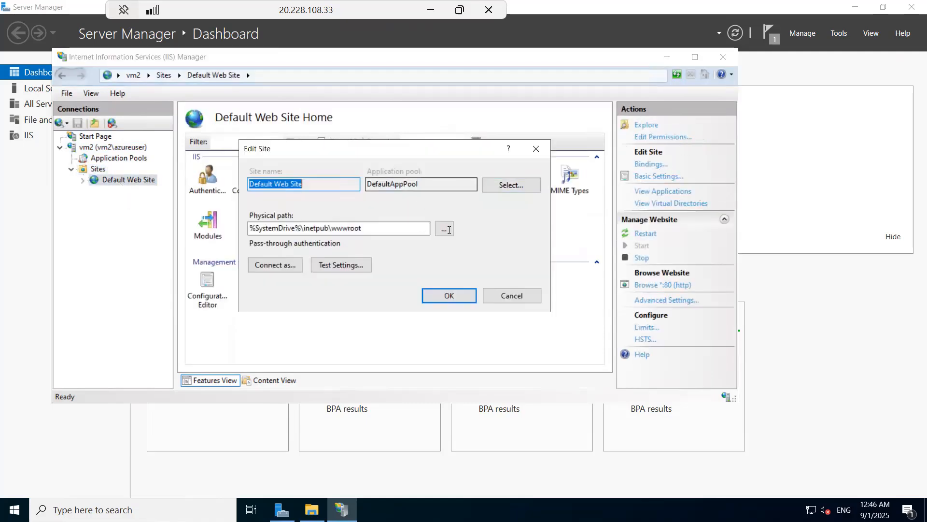
pyautogui.click(445, 228)
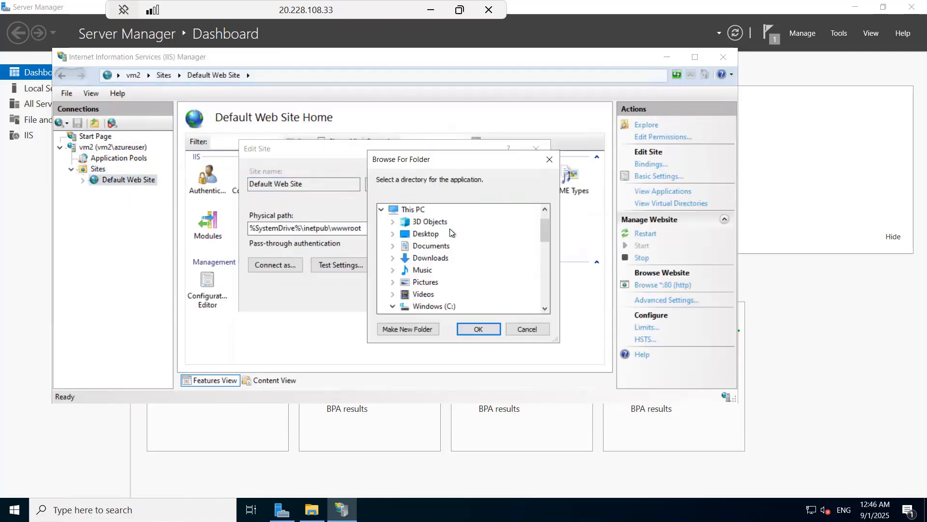
pyautogui.click(392, 306)
pyautogui.scroll(-2, 460, 271)
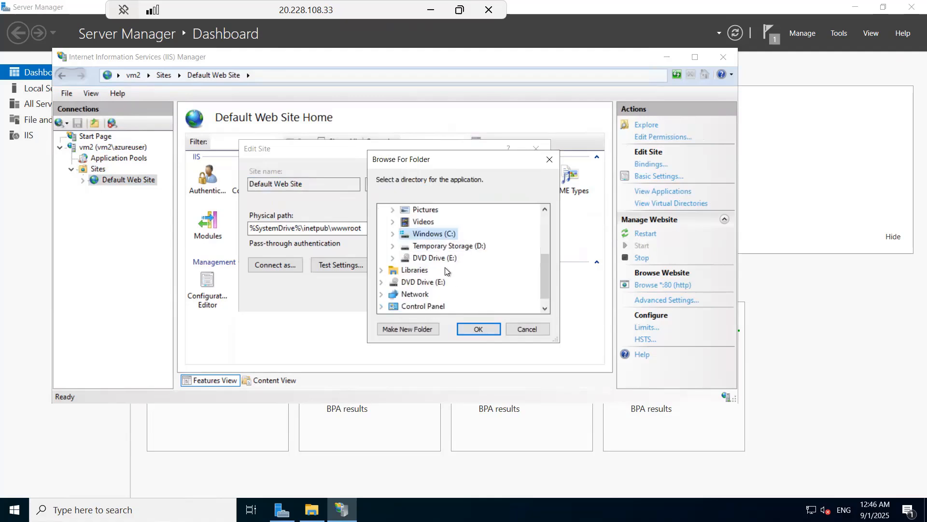
pyautogui.click(392, 234)
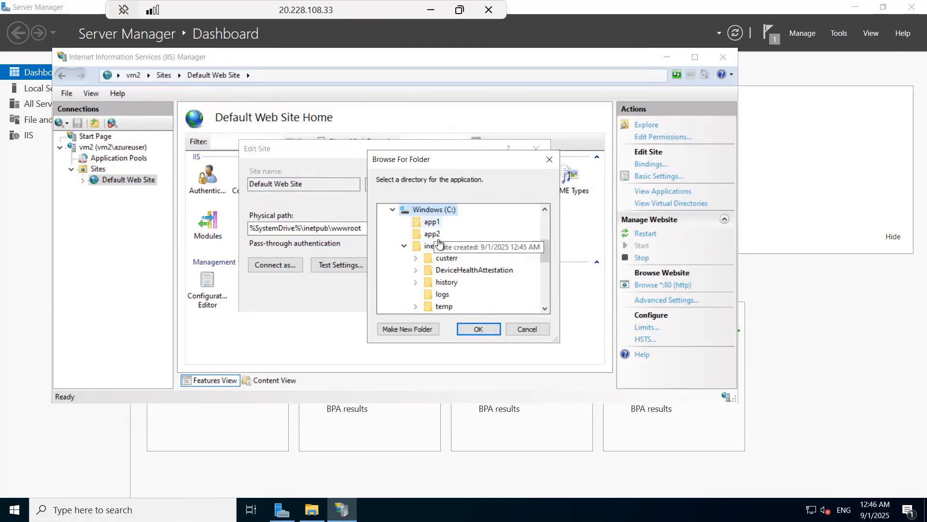
pyautogui.click(432, 221)
pyautogui.click(478, 329)
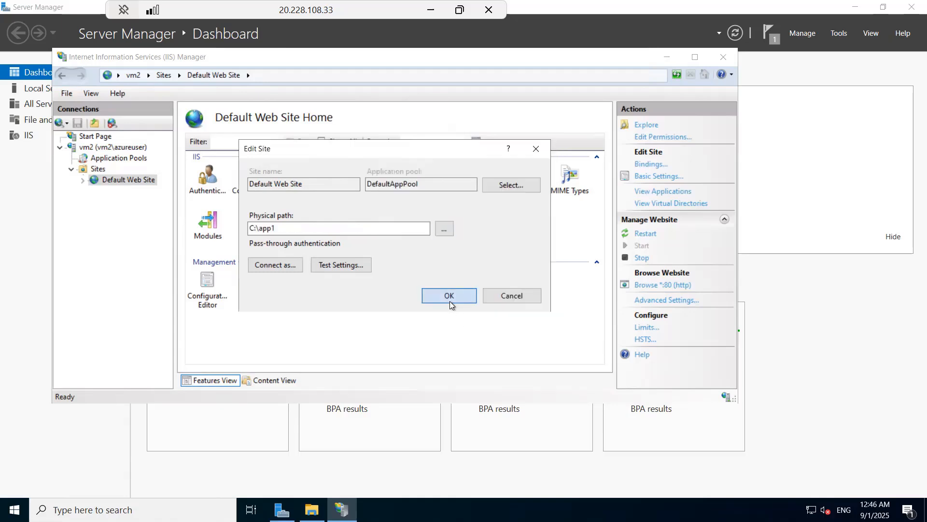
pyautogui.click(450, 296)
# Add a website named app2 on vm2 with physical path C:\app2 and an http binding on port 8080
pyautogui.click(98, 169)
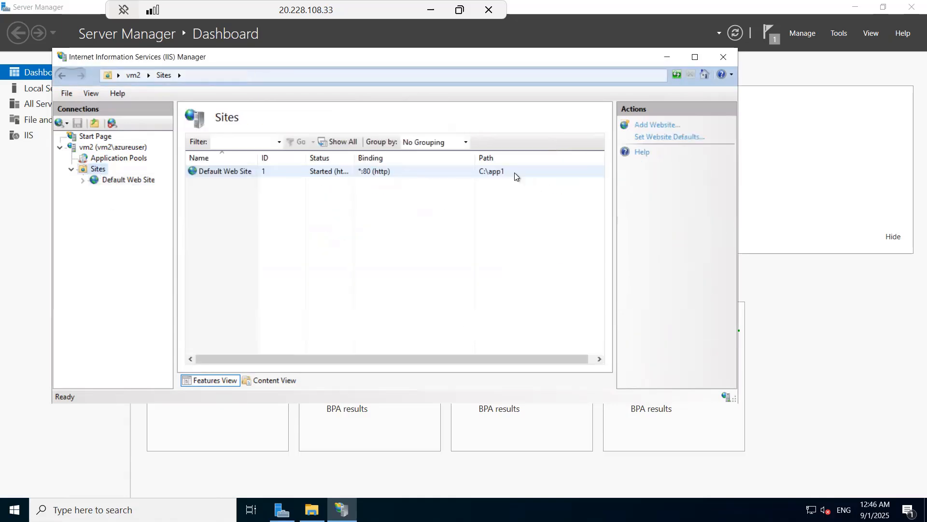
pyautogui.click(652, 127)
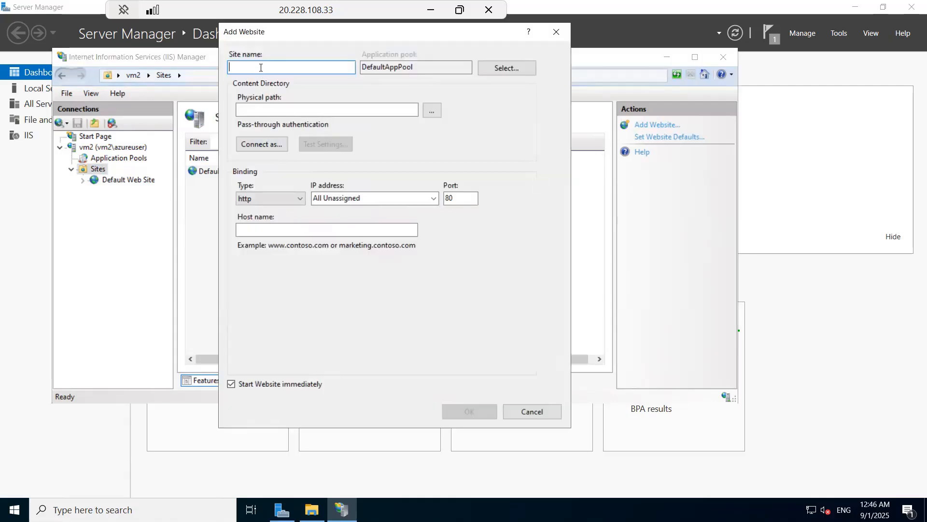
pyautogui.write('app2')
pyautogui.click(432, 110)
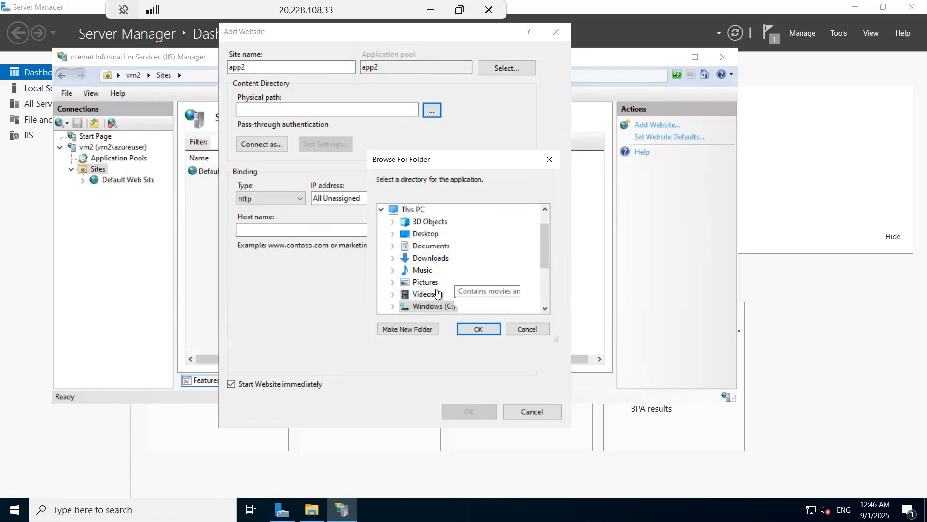
pyautogui.scroll(-1, 425, 285)
pyautogui.click(393, 268)
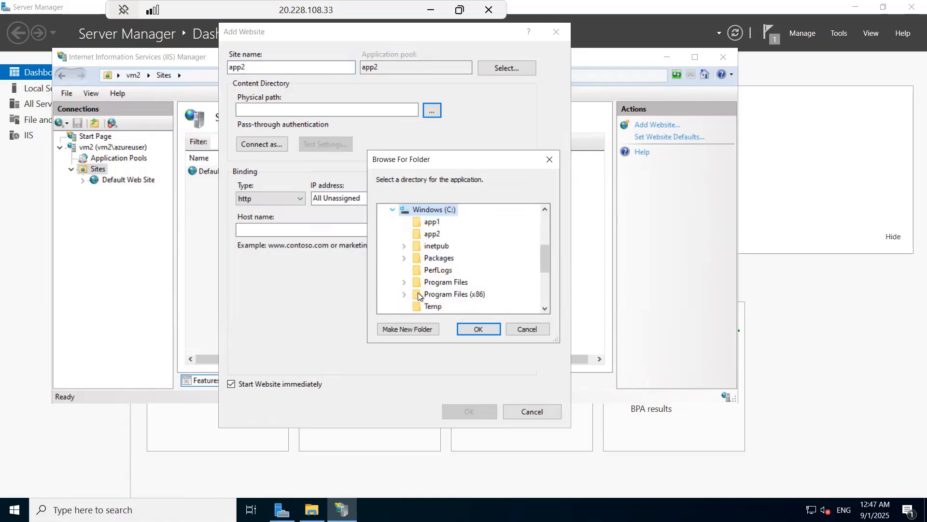
pyautogui.click(430, 235)
pyautogui.click(479, 329)
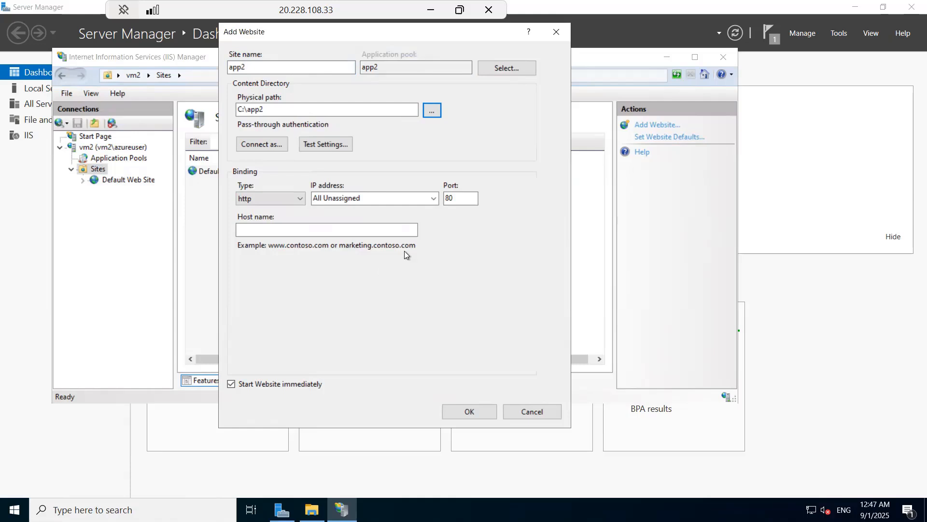
pyautogui.click(471, 202)
pyautogui.write('80')
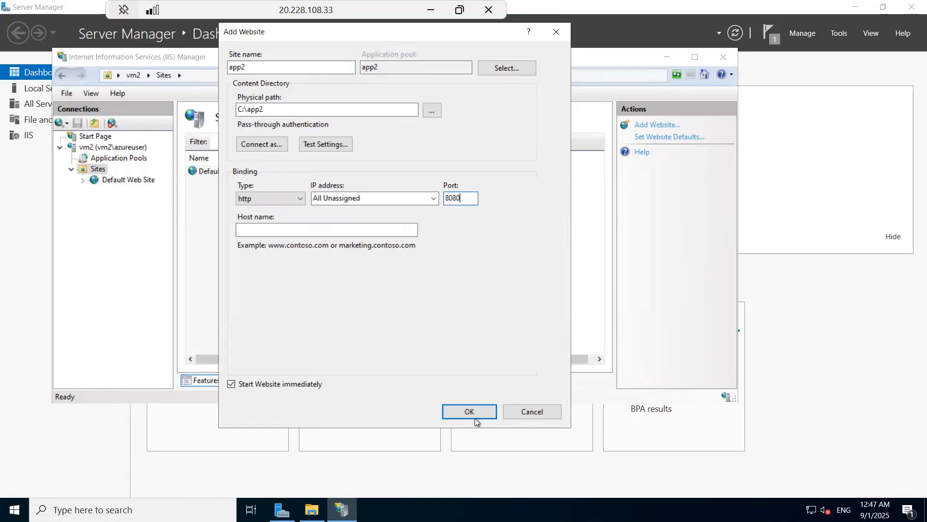
pyautogui.click(471, 414)
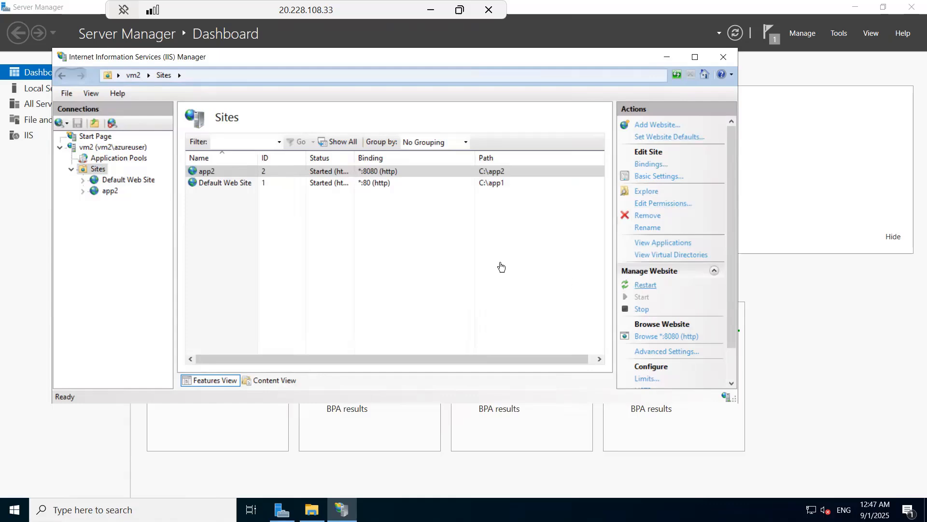
# Switch from the vm2 remote session to the Azure portal in Chrome and open the network settings of vm1
pyautogui.click(430, 10)
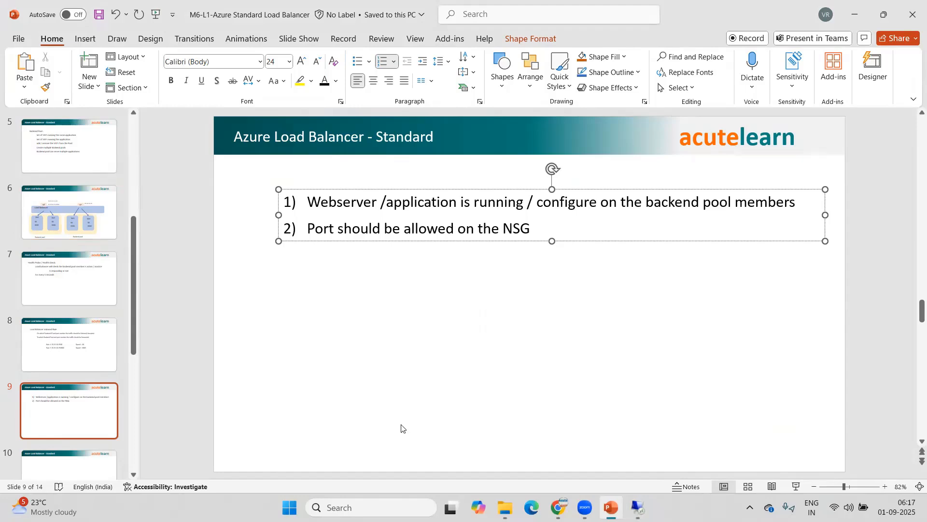
pyautogui.click(558, 507)
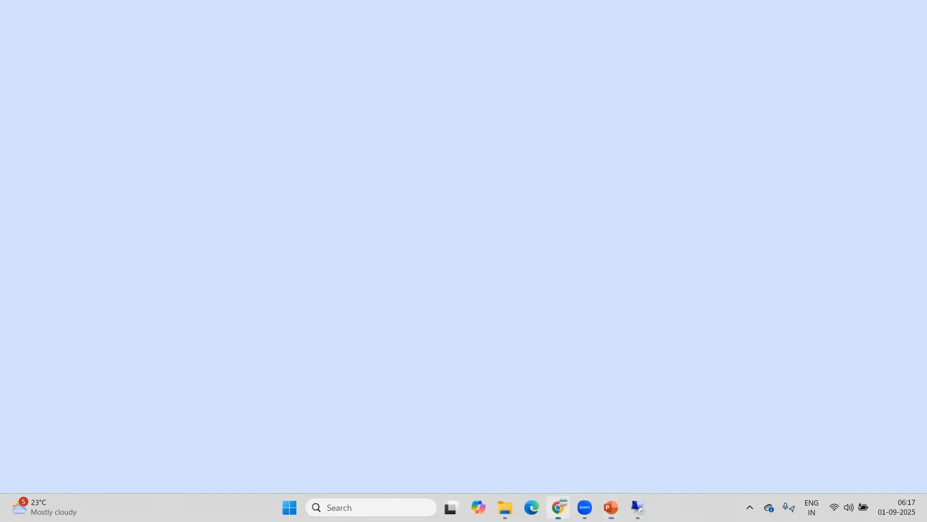
pyautogui.click(434, 393)
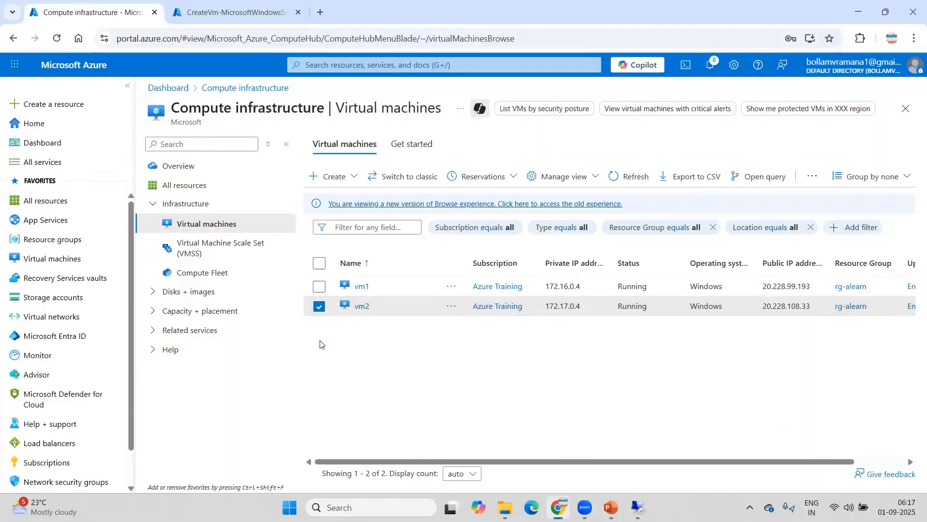
pyautogui.click(318, 306)
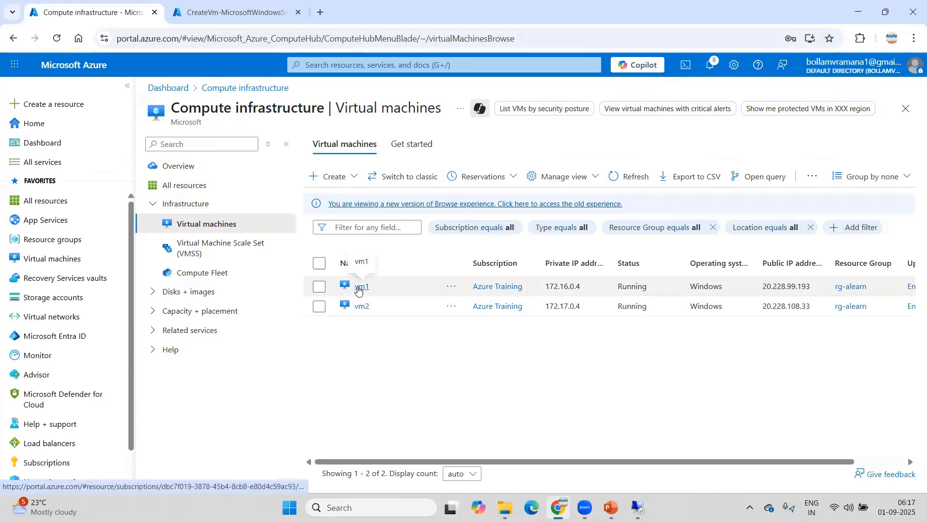
pyautogui.click(362, 285)
pyautogui.click(611, 507)
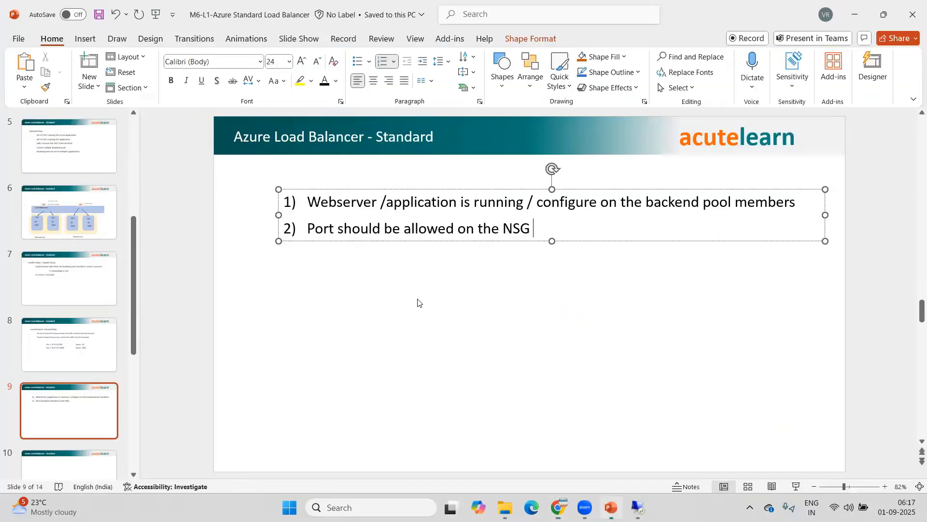
pyautogui.click(855, 14)
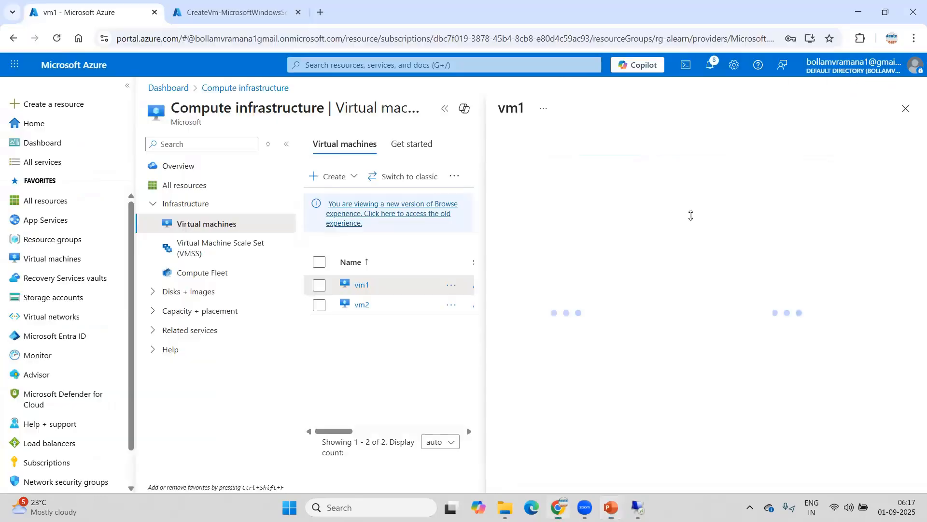
pyautogui.click(189, 320)
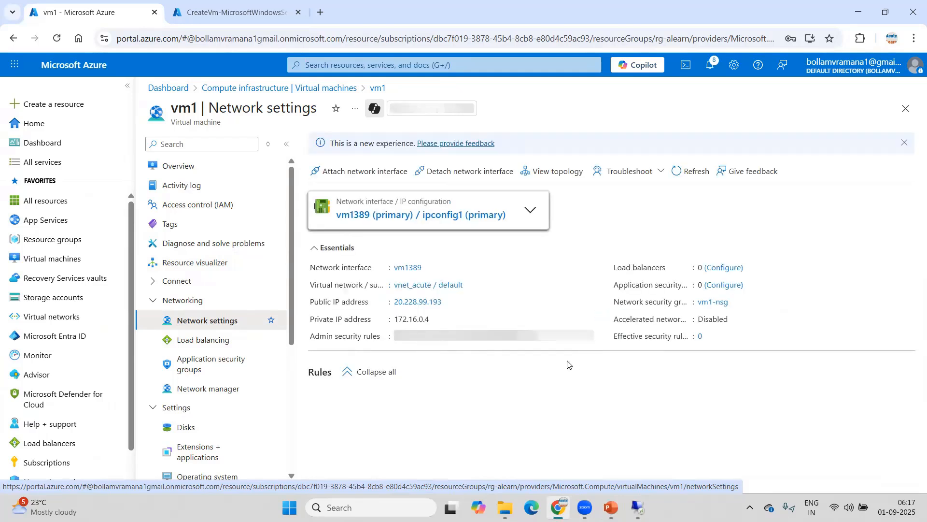
# Add an inbound port rule to vm1-nsg that allows the HTTP service from any source
pyautogui.click(876, 417)
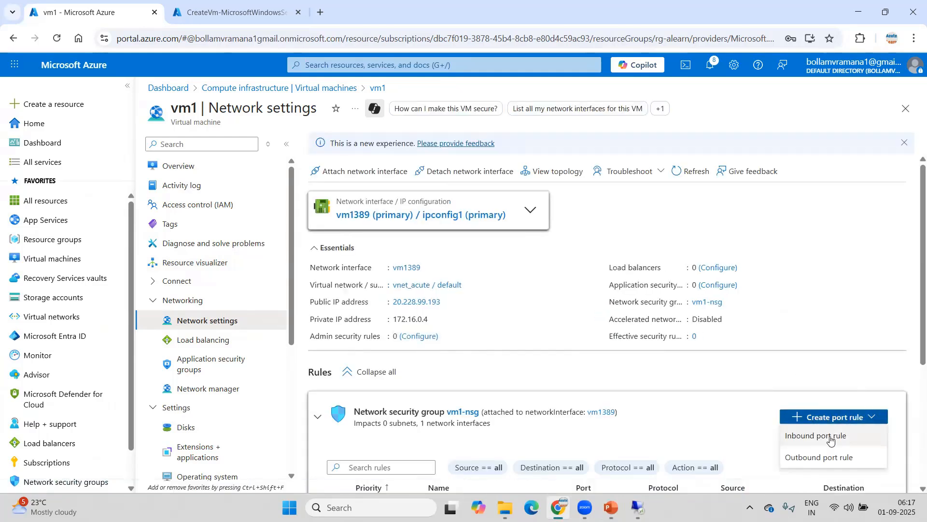
pyautogui.click(829, 439)
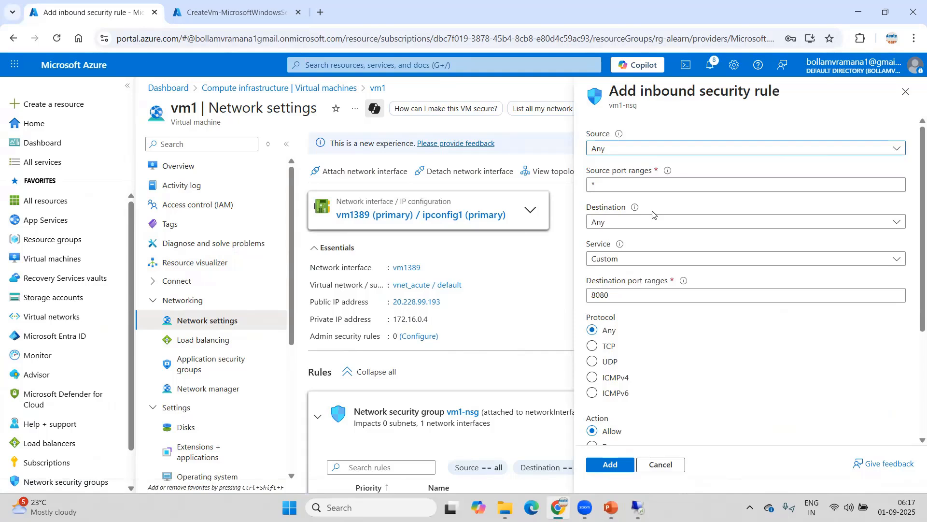
pyautogui.click(623, 259)
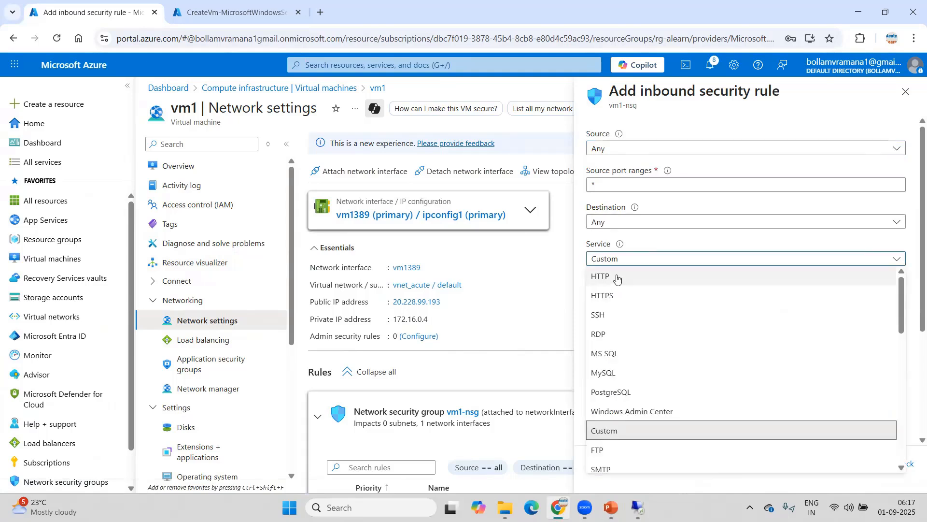
pyautogui.click(617, 279)
pyautogui.scroll(-3, 634, 379)
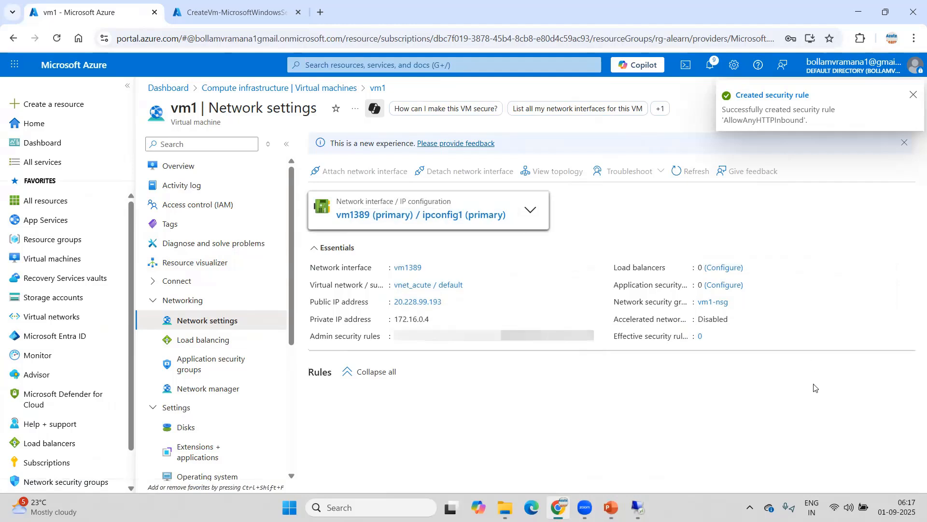
# Add an inbound port rule to vm1-nsg that allows custom destination port 8080 with priority 320
pyautogui.click(858, 418)
pyautogui.click(820, 434)
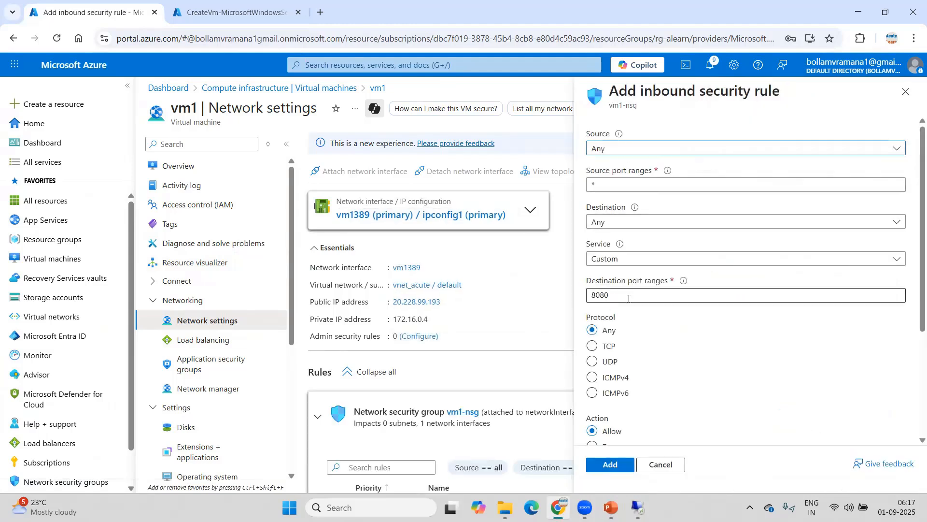
pyautogui.scroll(-4, 628, 338)
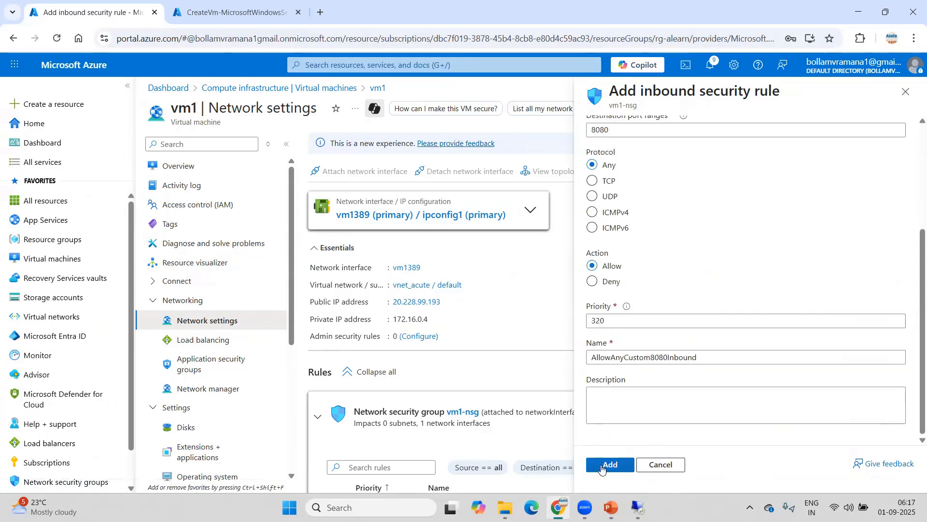
pyautogui.click(601, 467)
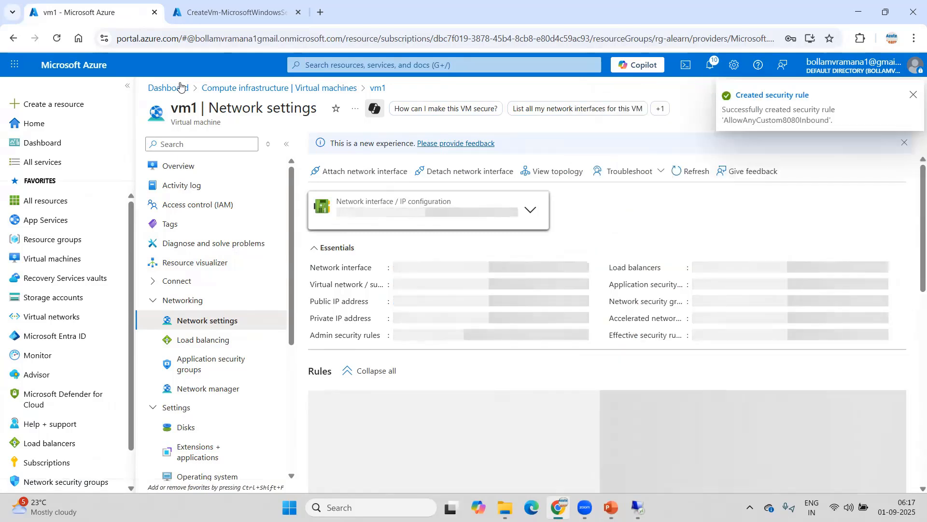
# Open the network settings of vm2 and add an inbound port rule to vm2-nsg allowing destination port 8080
pyautogui.click(61, 259)
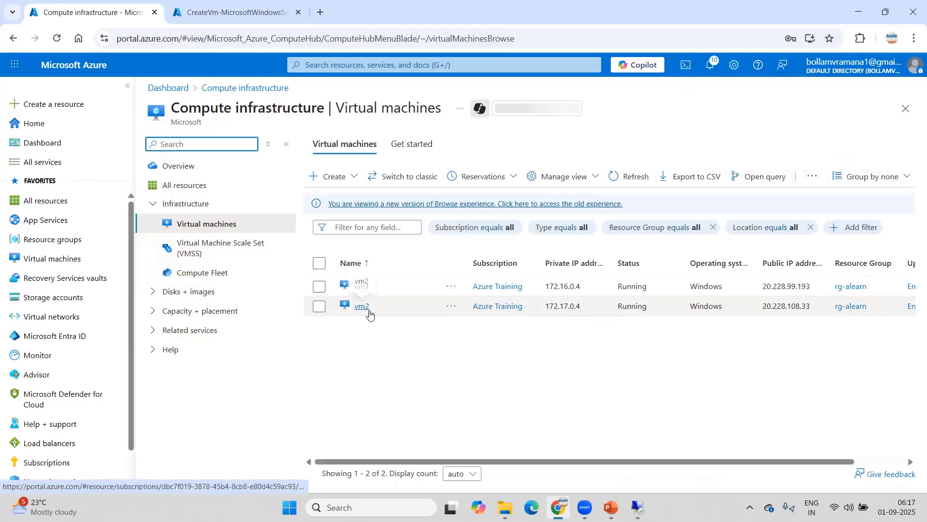
pyautogui.click(363, 305)
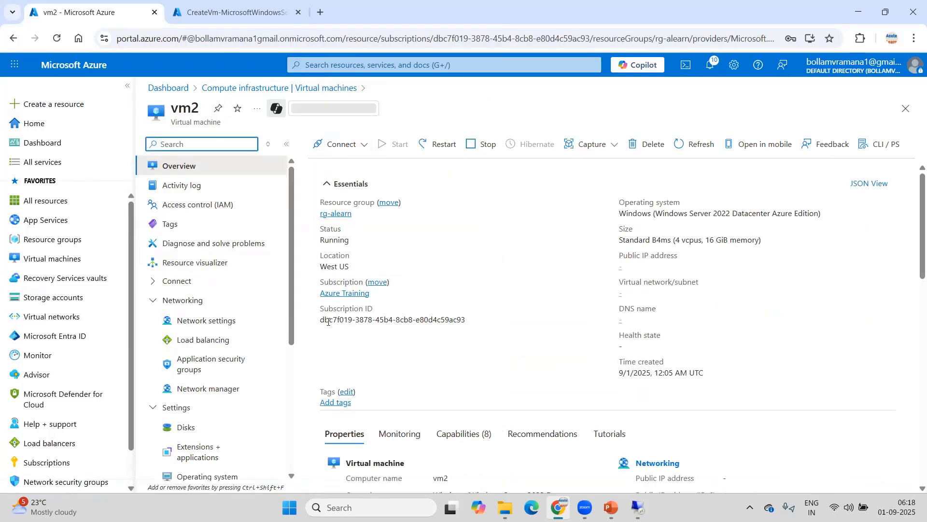
pyautogui.click(207, 320)
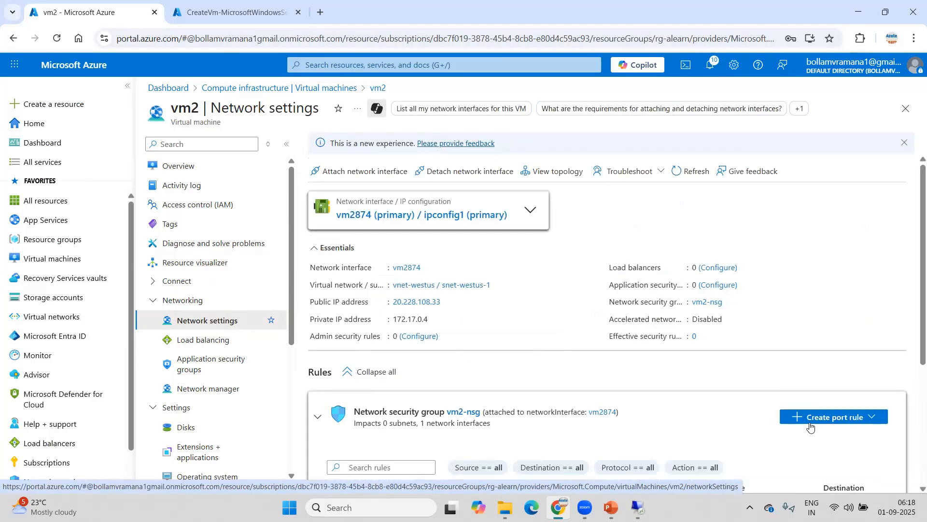
pyautogui.click(812, 420)
pyautogui.click(797, 436)
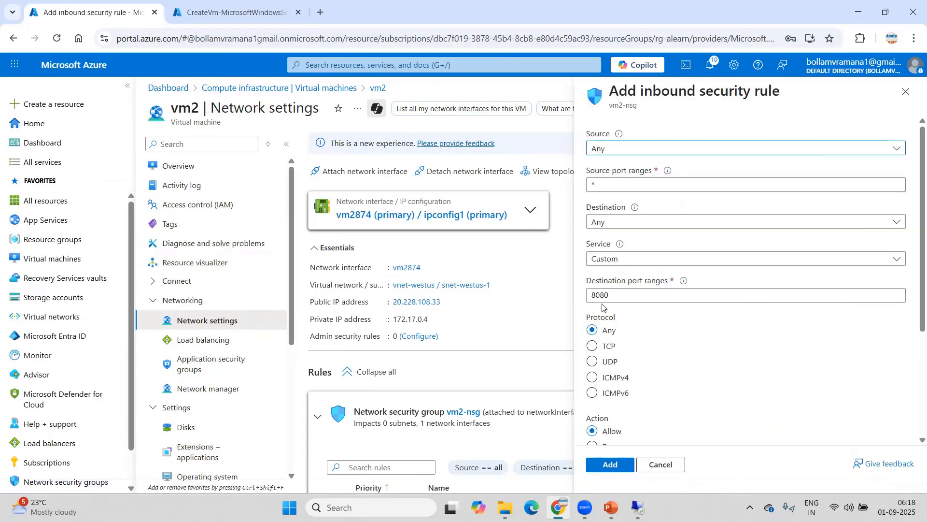
pyautogui.click(611, 466)
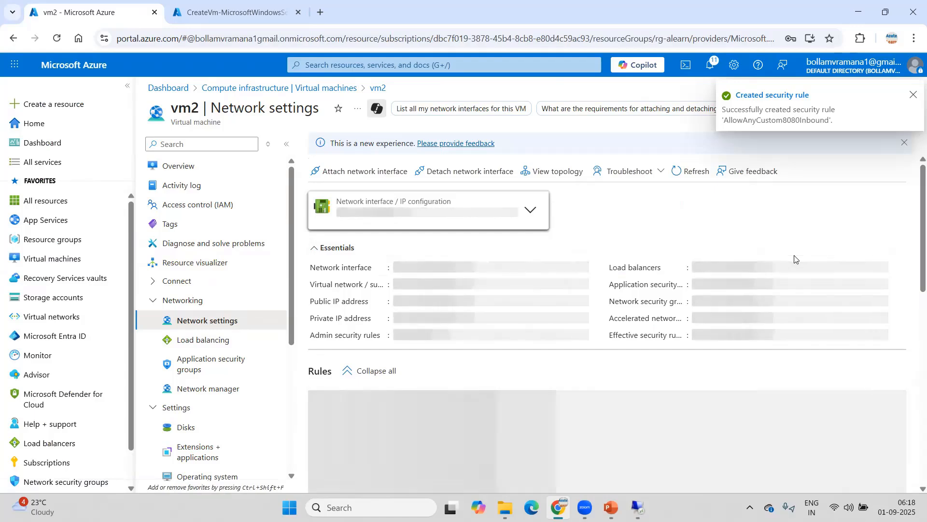
# Add an inbound port rule to vm2-nsg that allows the HTTP service from any source
pyautogui.click(849, 418)
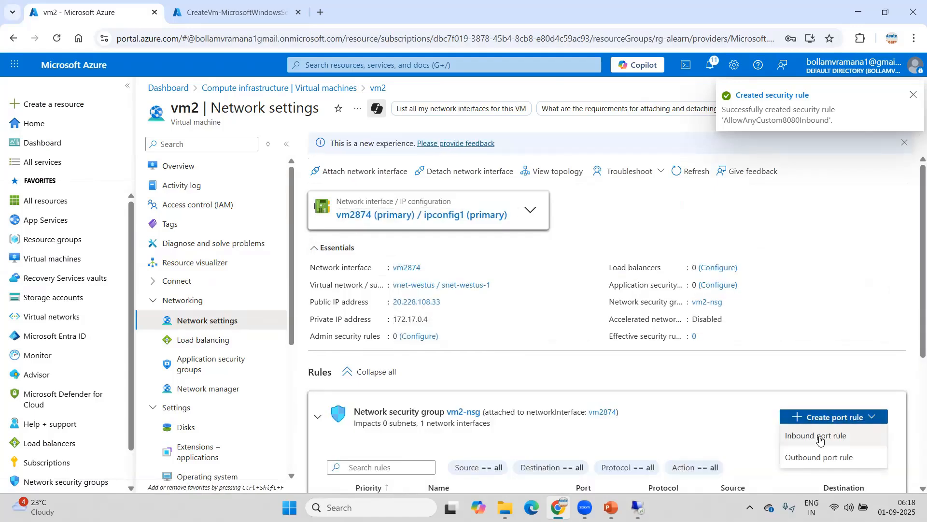
pyautogui.click(820, 436)
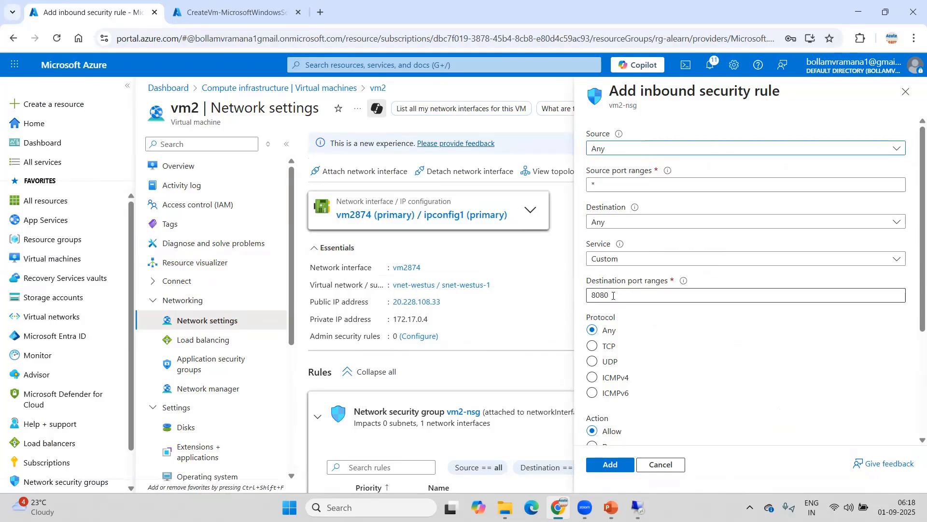
pyautogui.click(621, 260)
pyautogui.click(620, 275)
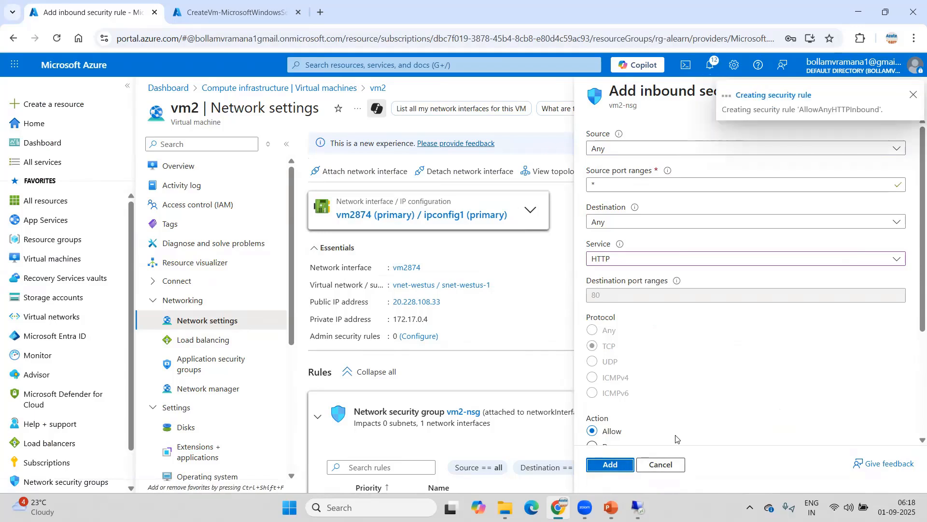
# In the second Azure portal browser tab, open Load balancers and start creating a Standard Load balancer
pyautogui.click(239, 12)
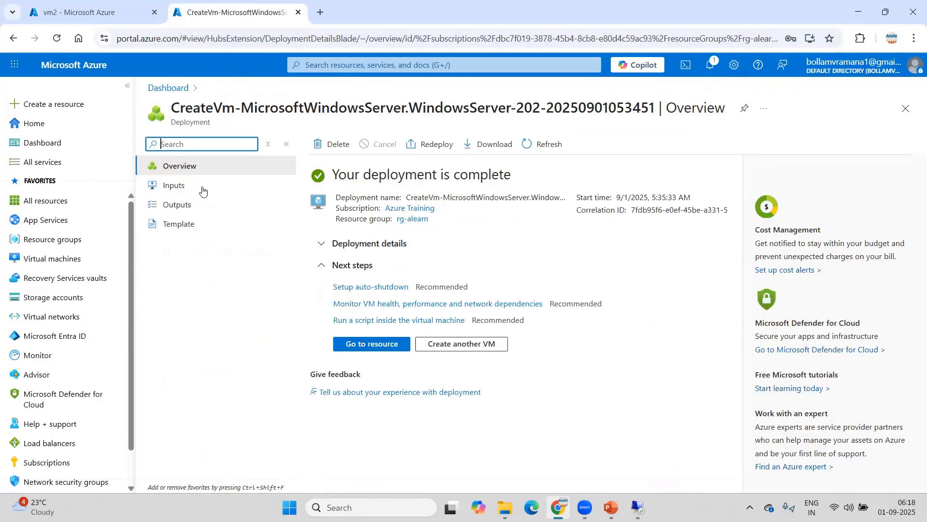
pyautogui.scroll(-1, 68, 374)
pyautogui.click(50, 404)
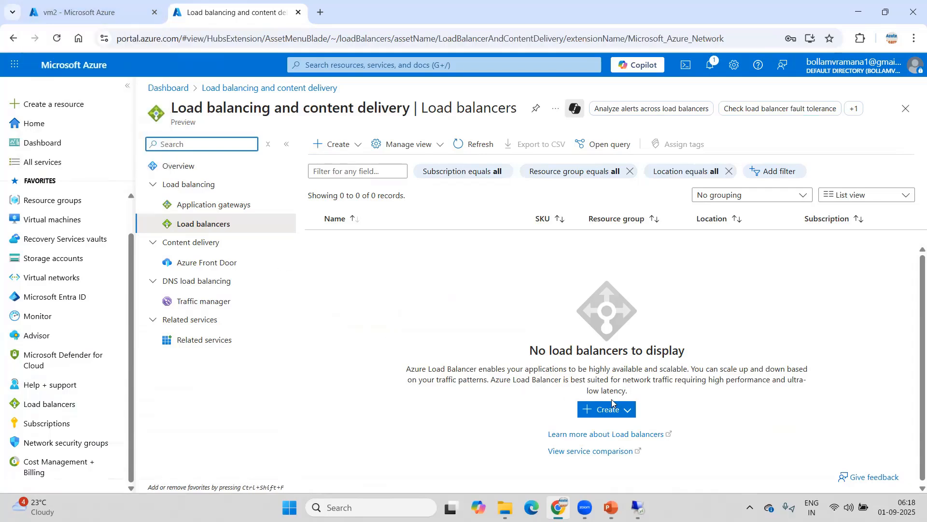
pyautogui.click(622, 410)
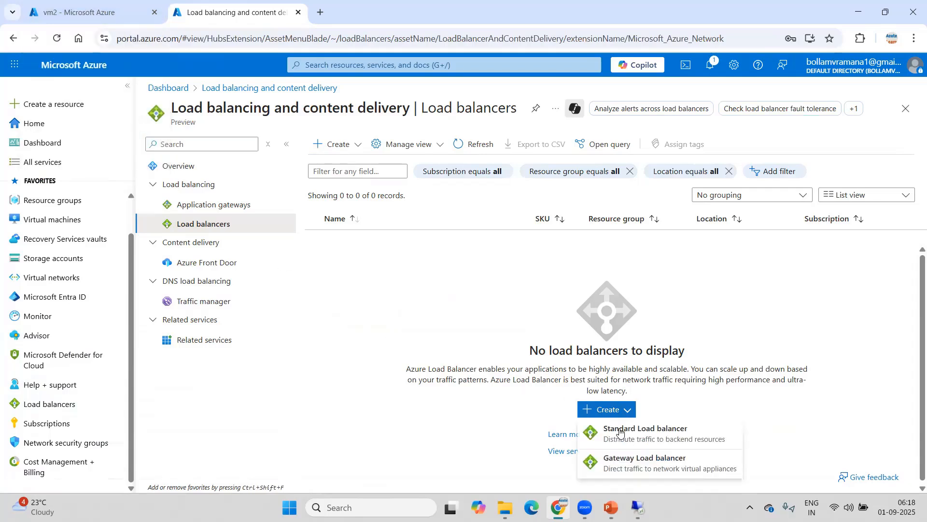
pyautogui.click(680, 435)
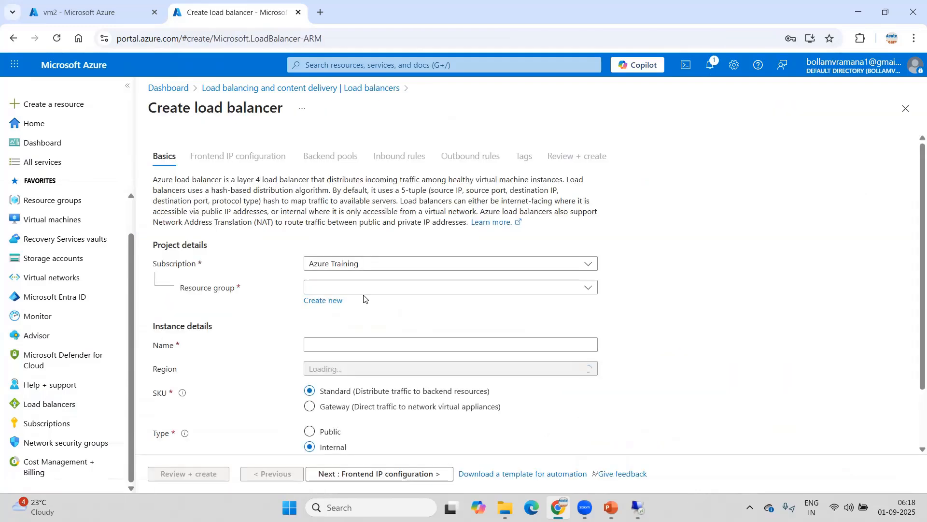
# Fill in the load balancer basics with resource group rg-alearn, name acute-public-lb1 and type Public, and continue to the frontend IP configuration
pyautogui.click(367, 288)
pyautogui.click(329, 348)
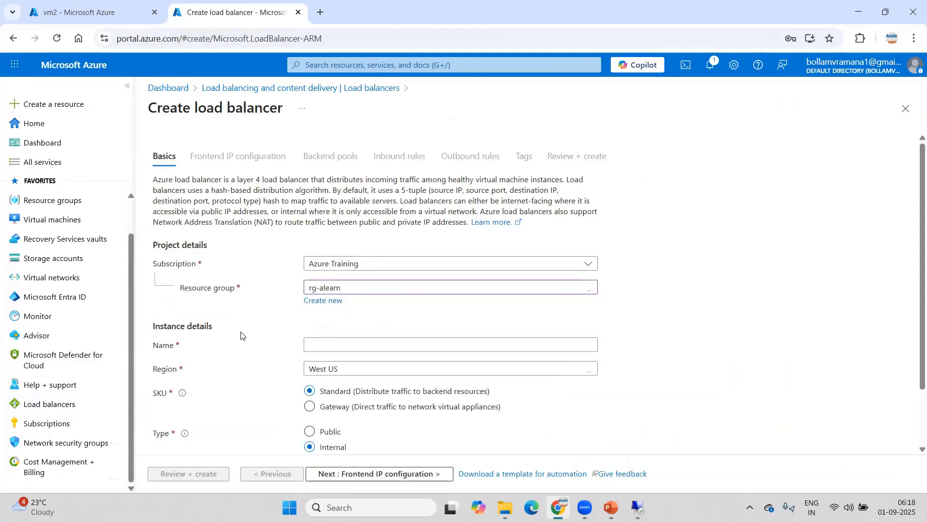
pyautogui.scroll(-2, 242, 334)
pyautogui.click(356, 273)
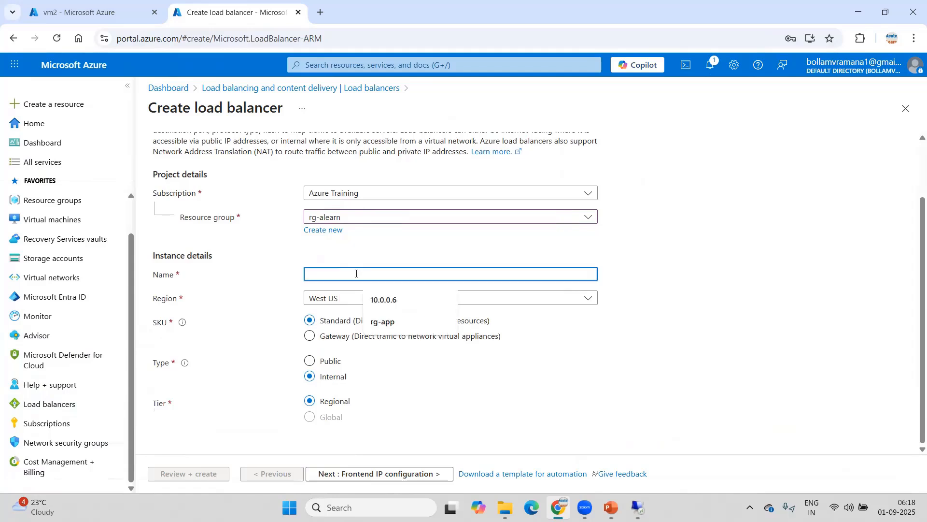
pyautogui.write('acute')
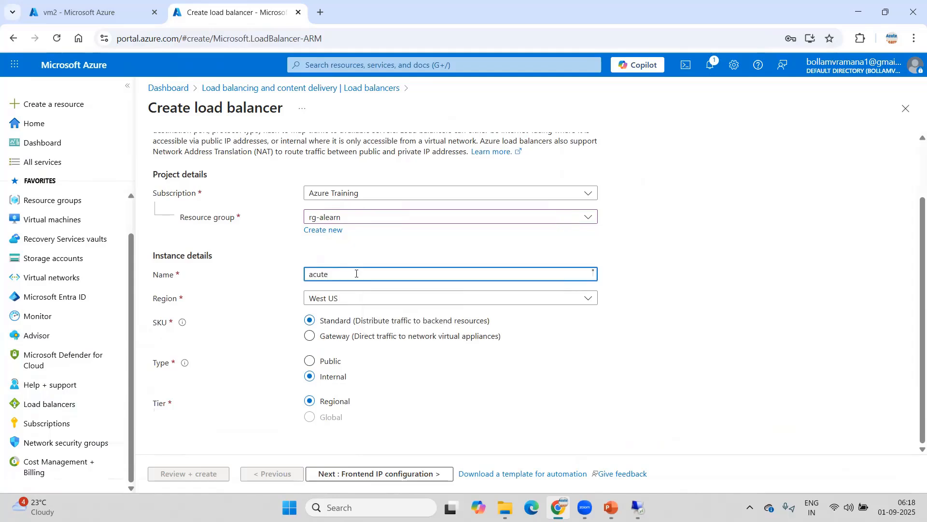
pyautogui.write('-public-lb1')
pyautogui.click(334, 360)
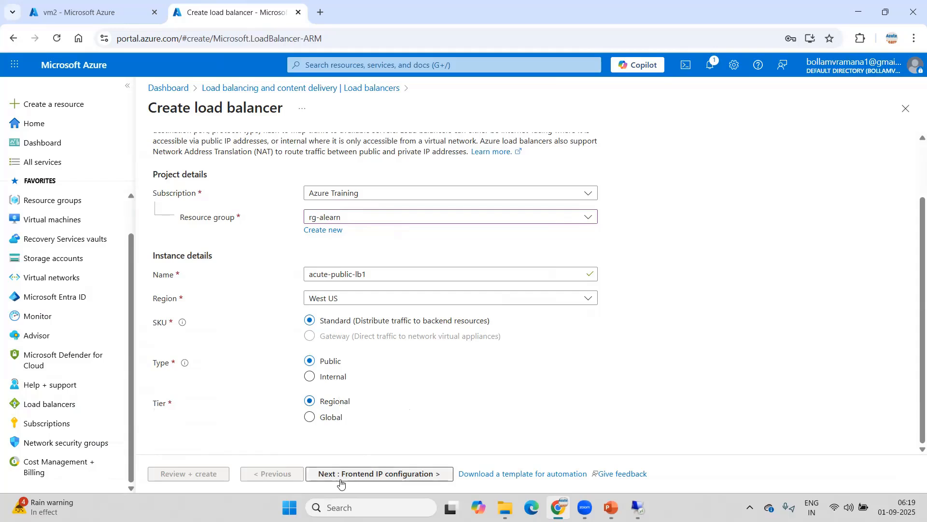
pyautogui.click(372, 480)
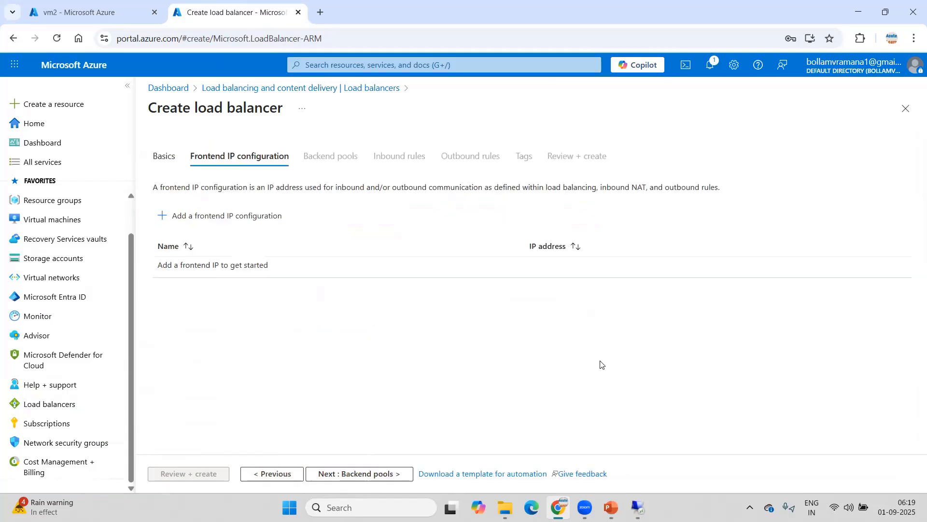
# Add a frontend IP configuration named app1-FIP with a new public IP address app1-Publicip, and continue to the backend pools
pyautogui.click(251, 220)
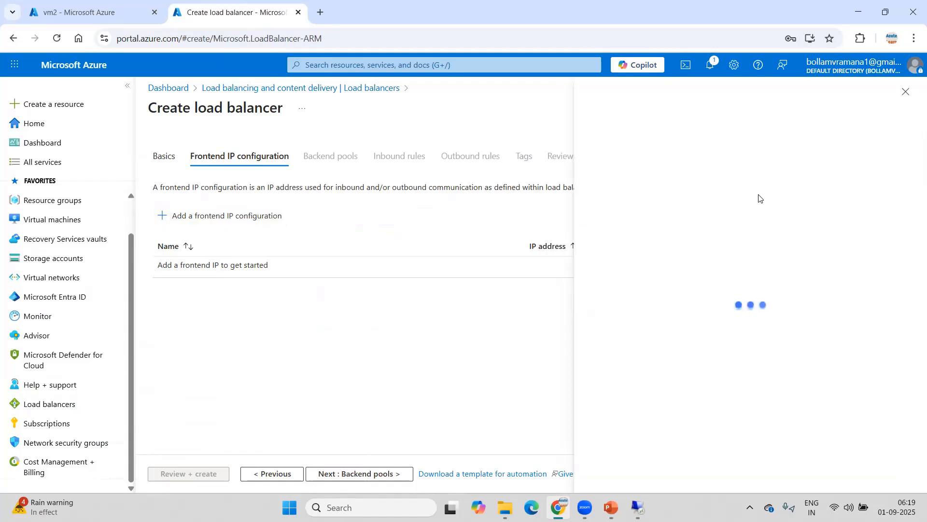
pyautogui.click(779, 132)
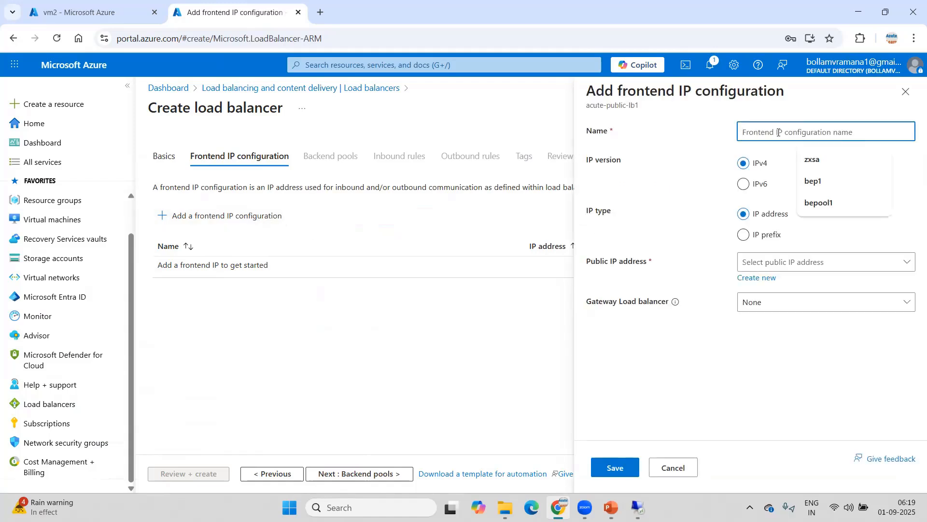
pyautogui.write('app1-')
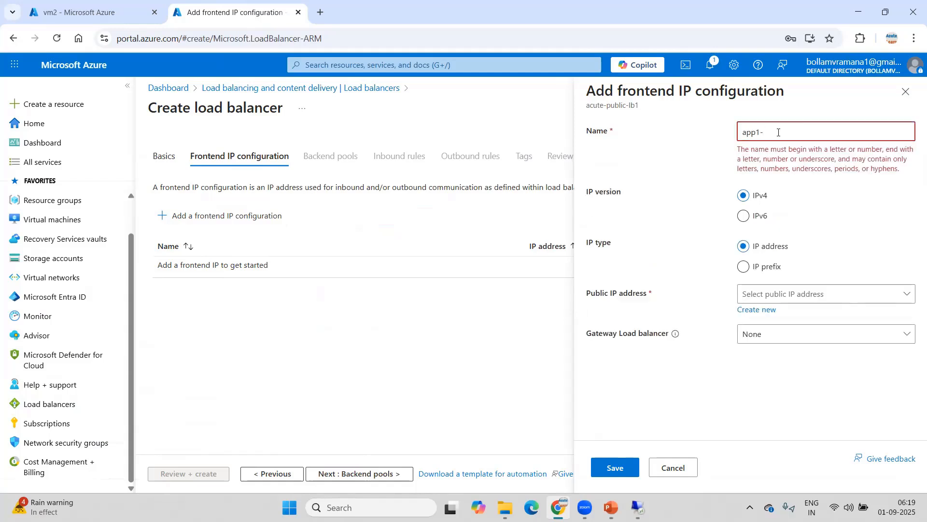
pyautogui.write('FIP')
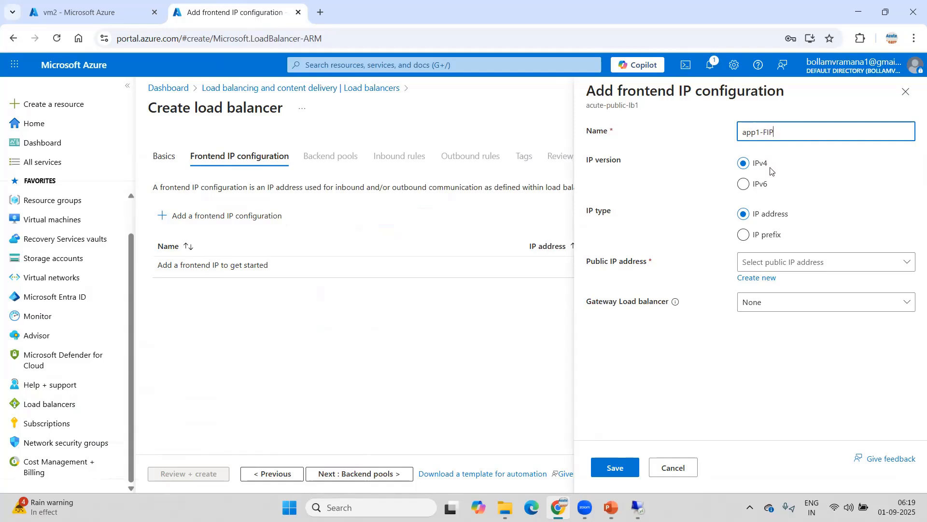
pyautogui.click(757, 278)
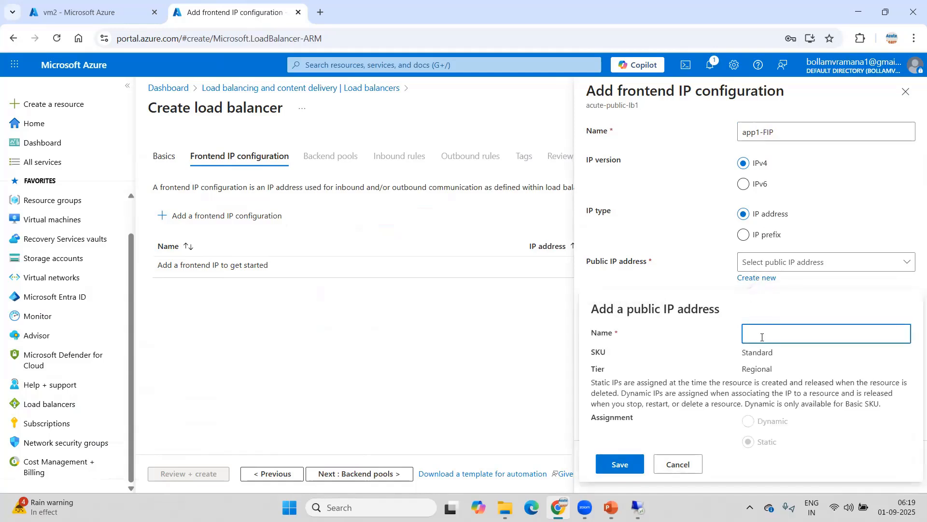
pyautogui.write('app1-')
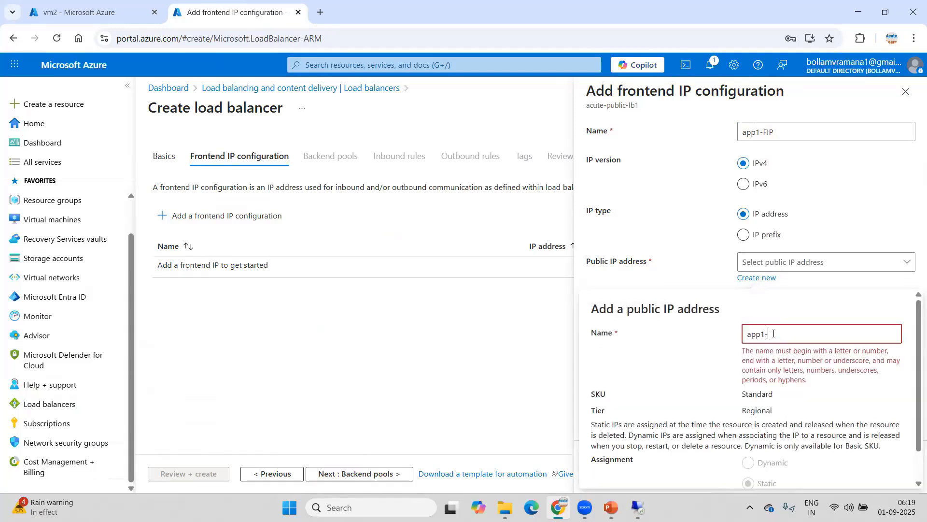
pyautogui.write('Publicip')
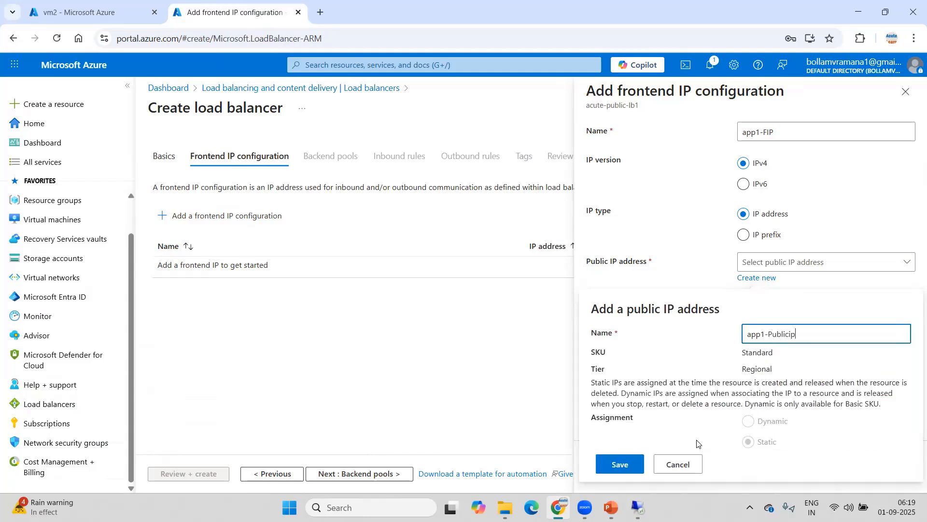
pyautogui.click(618, 468)
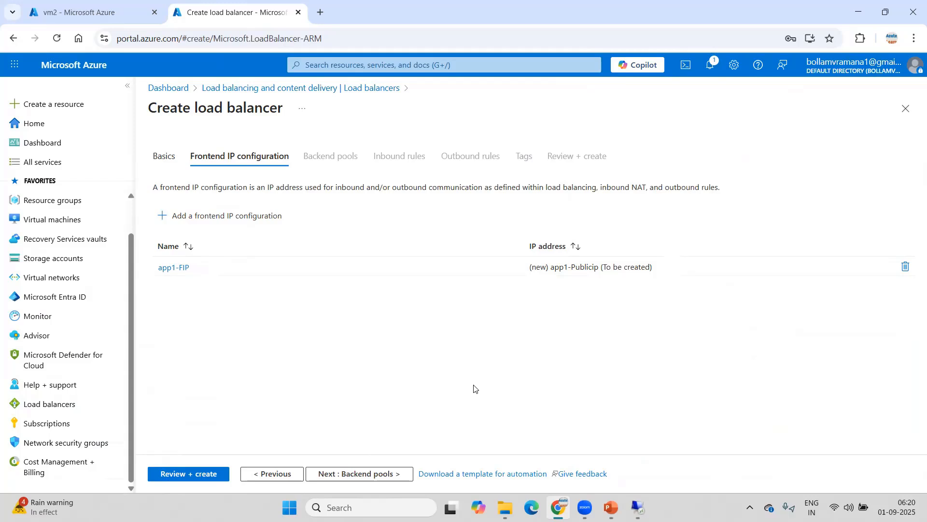
pyautogui.click(373, 477)
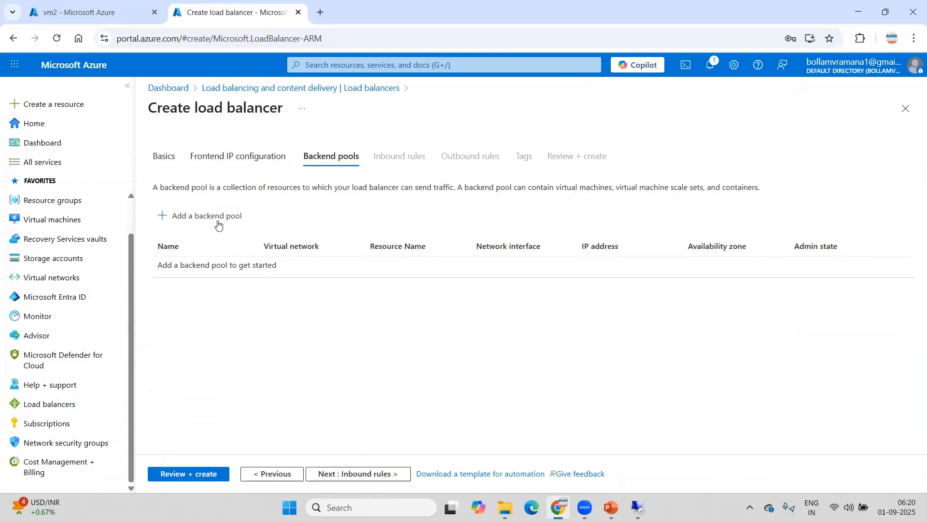
# Start a backend pool named bepool1 in the virtual network vnet_acute (rg-alearn)
pyautogui.click(218, 223)
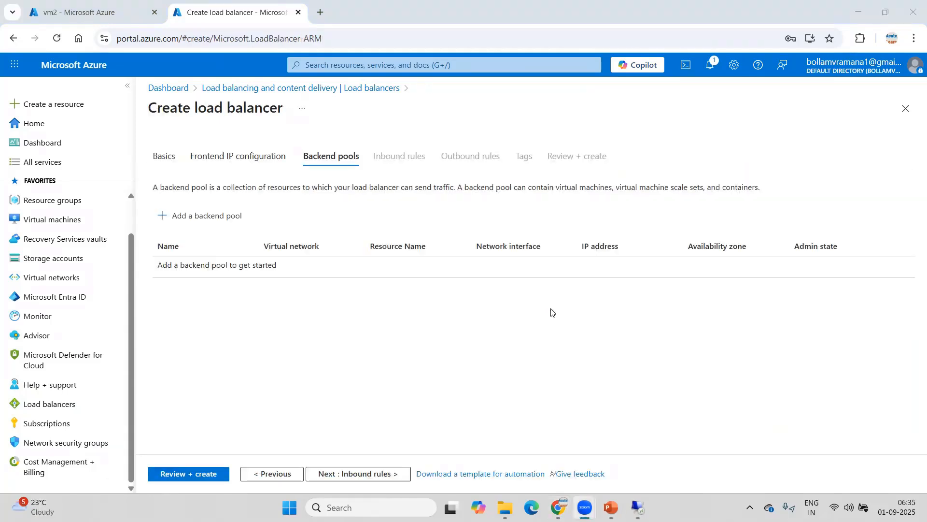
pyautogui.click(209, 222)
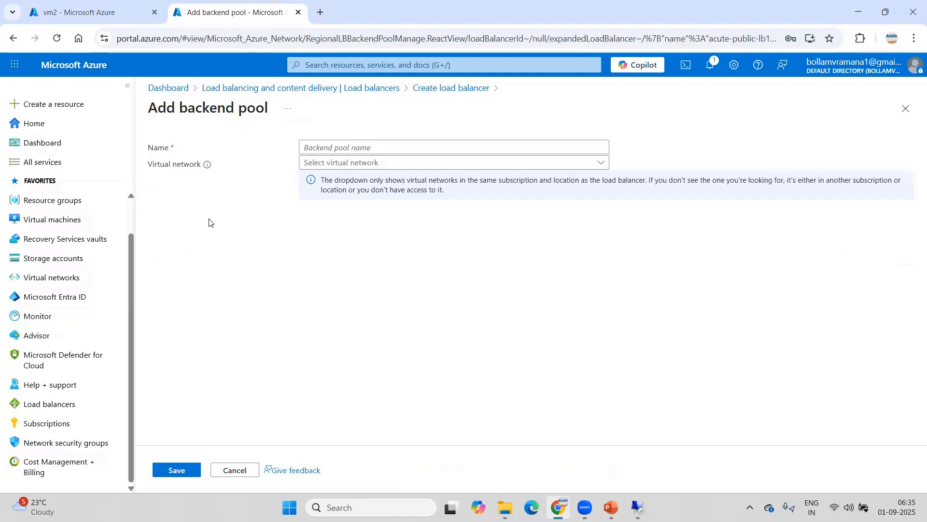
pyautogui.click(389, 150)
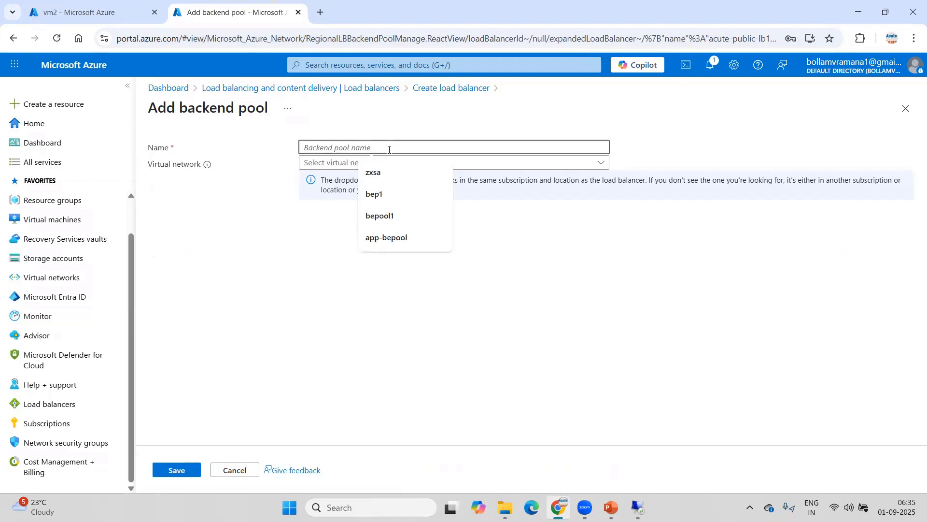
pyautogui.write('be')
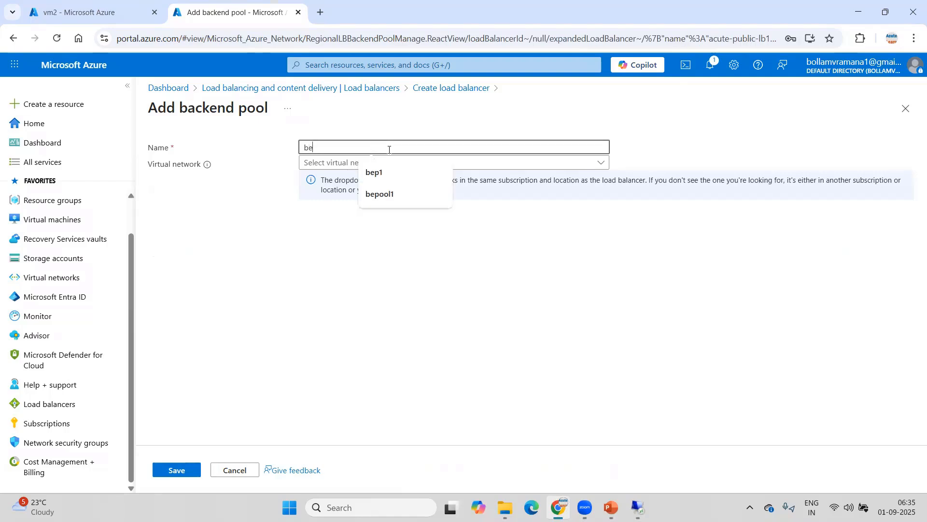
pyautogui.write('pool1')
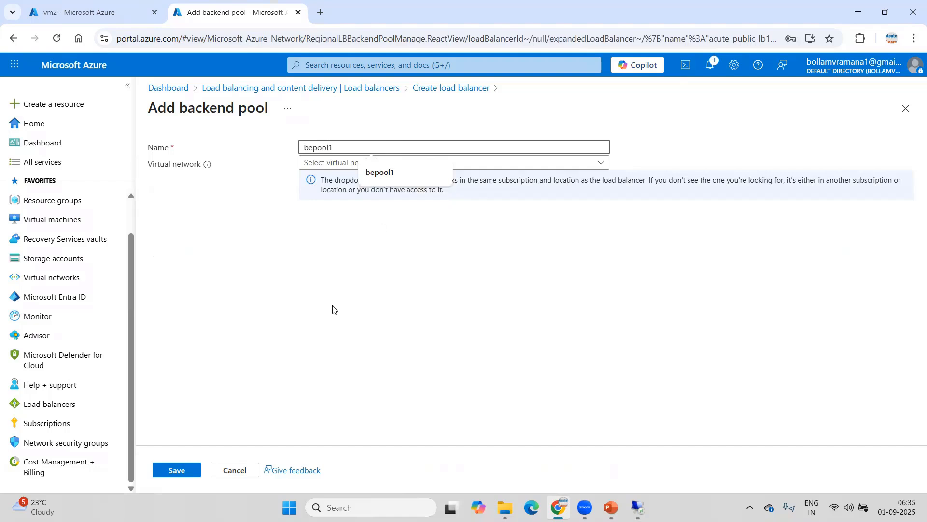
pyautogui.click(333, 311)
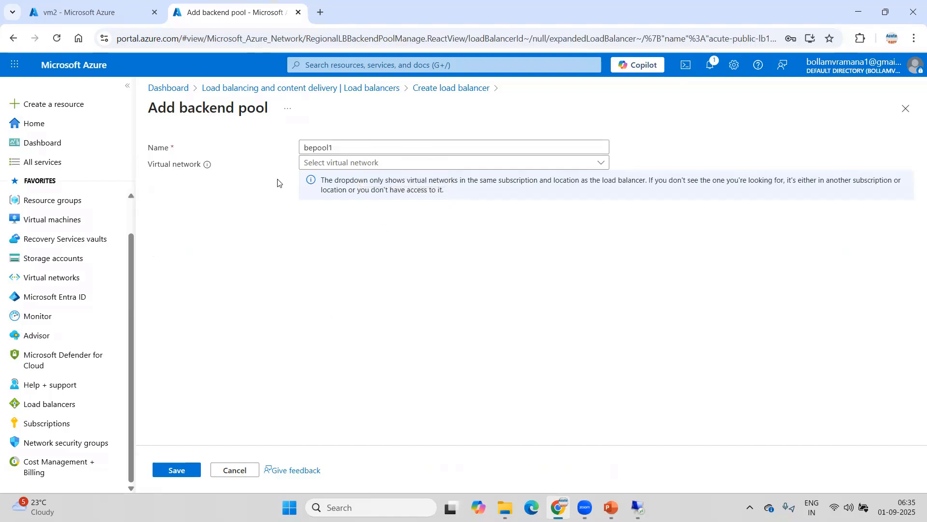
pyautogui.click(415, 165)
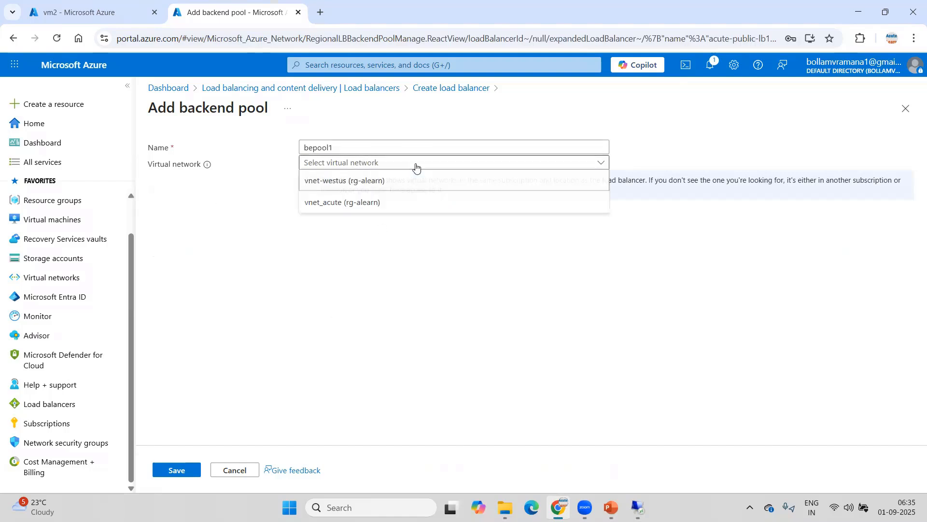
pyautogui.click(336, 209)
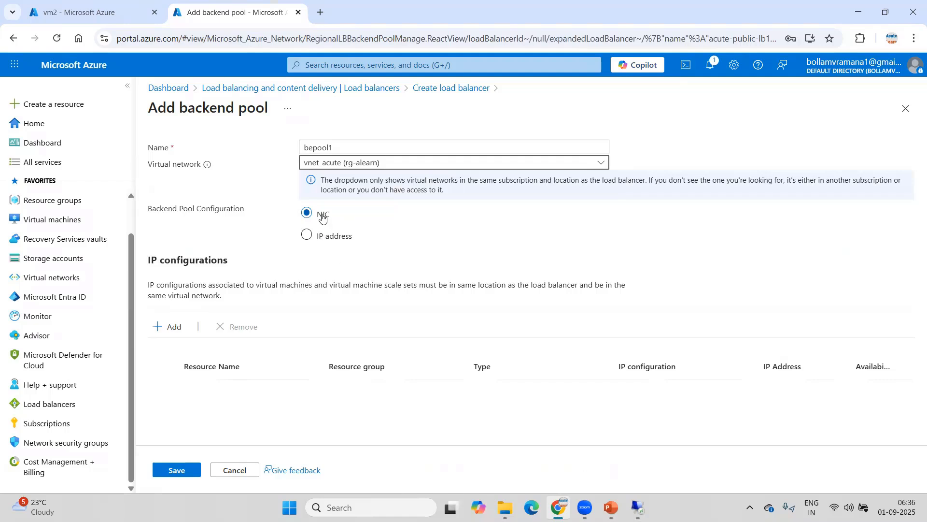
# Add the IP configurations of vm1 and vm2 to the backend pool, save it and continue to the inbound rules
pyautogui.click(165, 327)
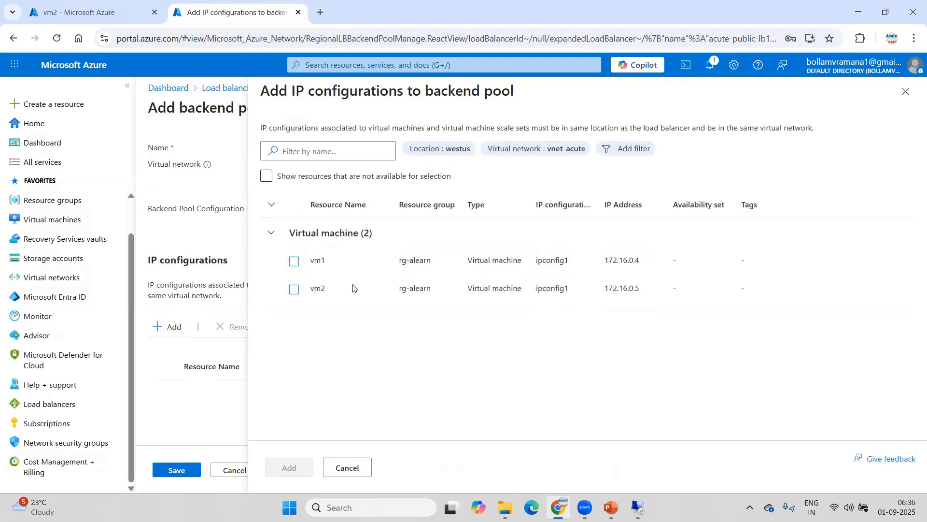
pyautogui.click(294, 261)
pyautogui.click(293, 290)
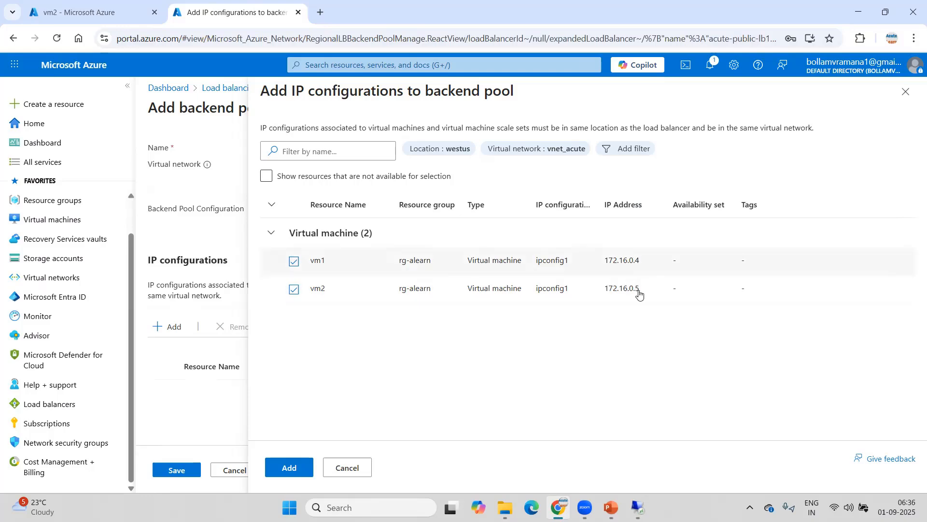
pyautogui.click(291, 468)
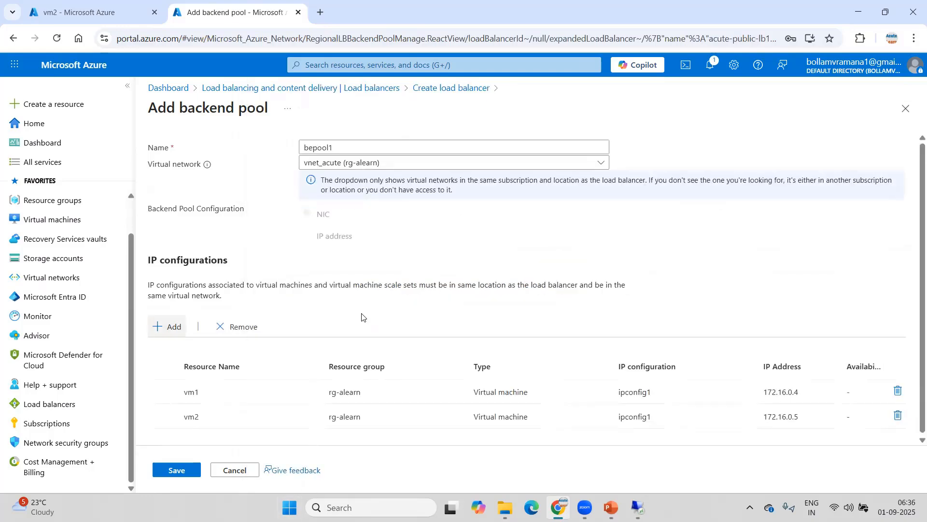
pyautogui.click(175, 475)
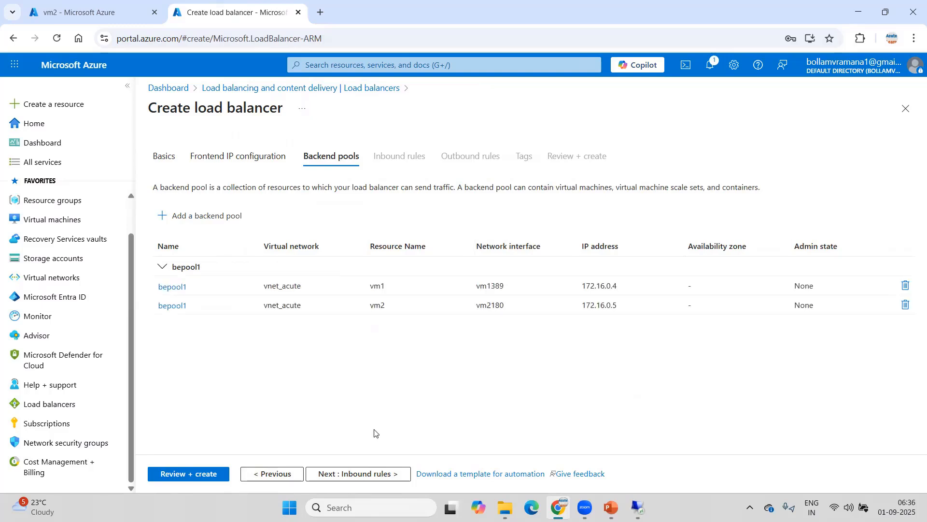
pyautogui.click(357, 474)
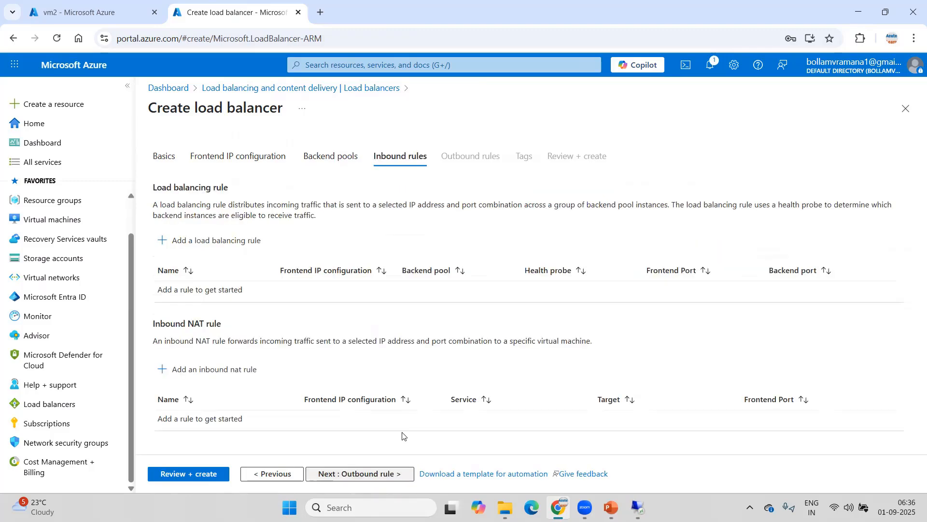
# Switch to PowerPoint, review the slides on backend pool, frontend IP, health probe and load balancer inbound rule, and return to the Azure portal in Chrome
pyautogui.click(611, 507)
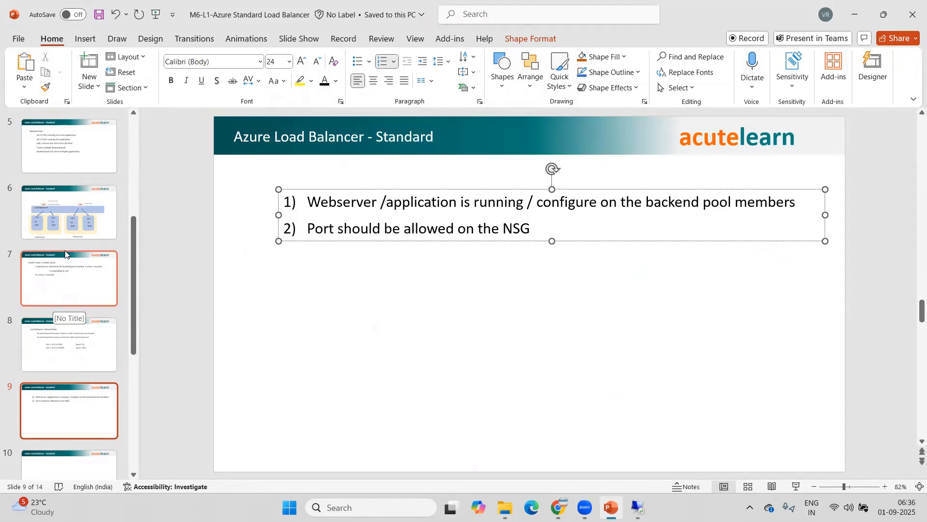
pyautogui.click(53, 285)
pyautogui.click(63, 161)
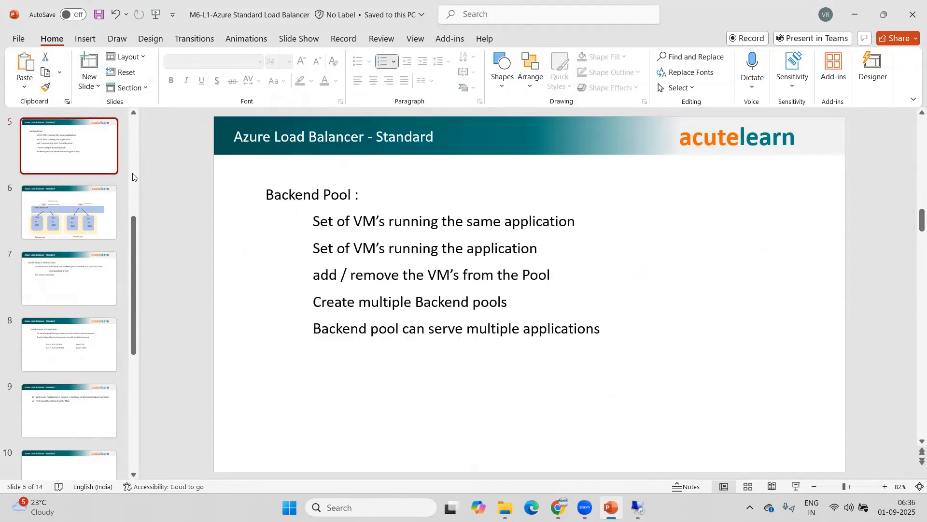
pyautogui.scroll(2, 58, 193)
pyautogui.click(74, 150)
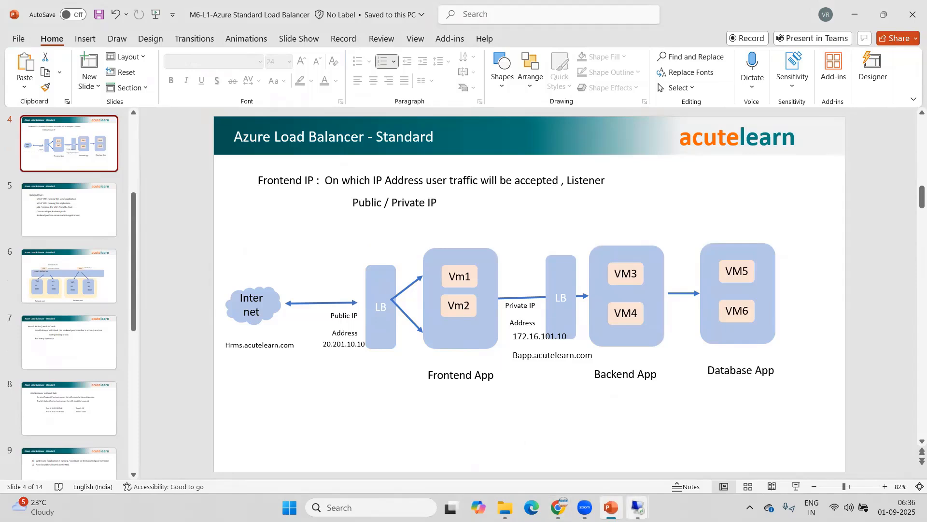
pyautogui.click(84, 359)
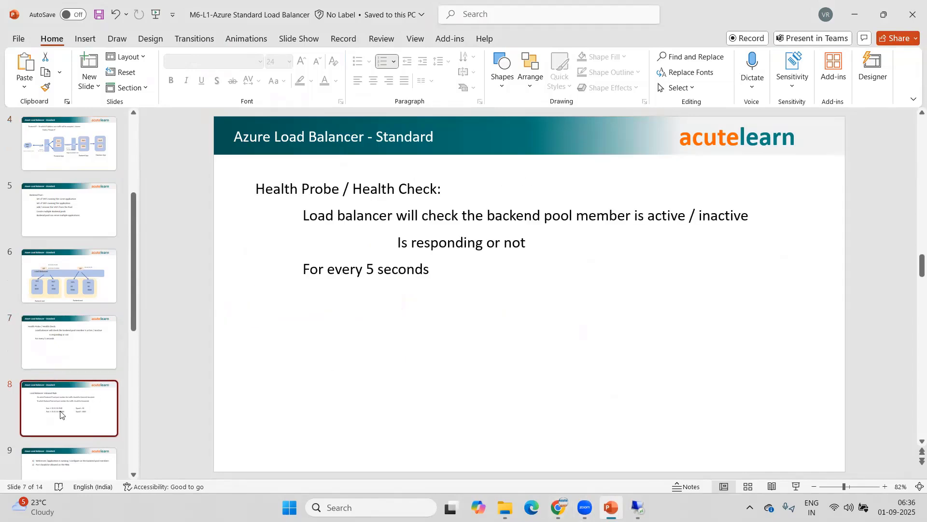
pyautogui.press('Down')
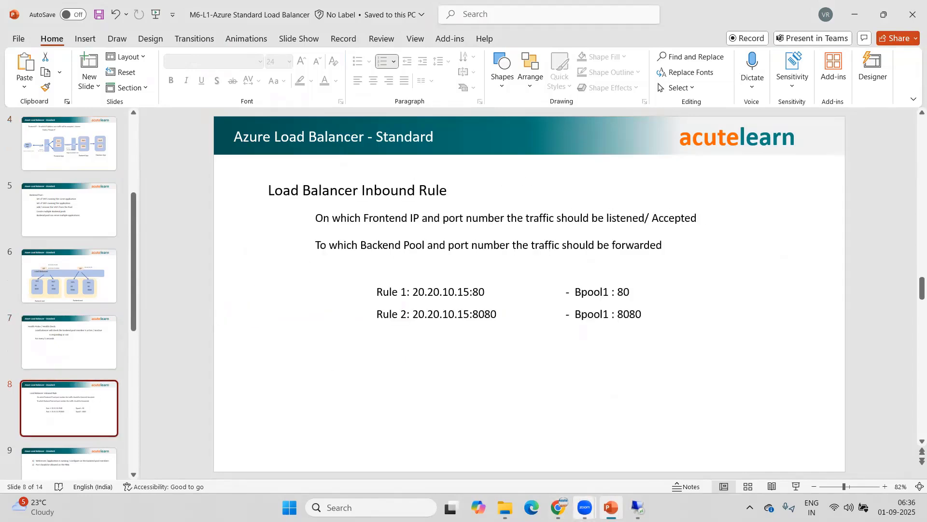
pyautogui.click(560, 507)
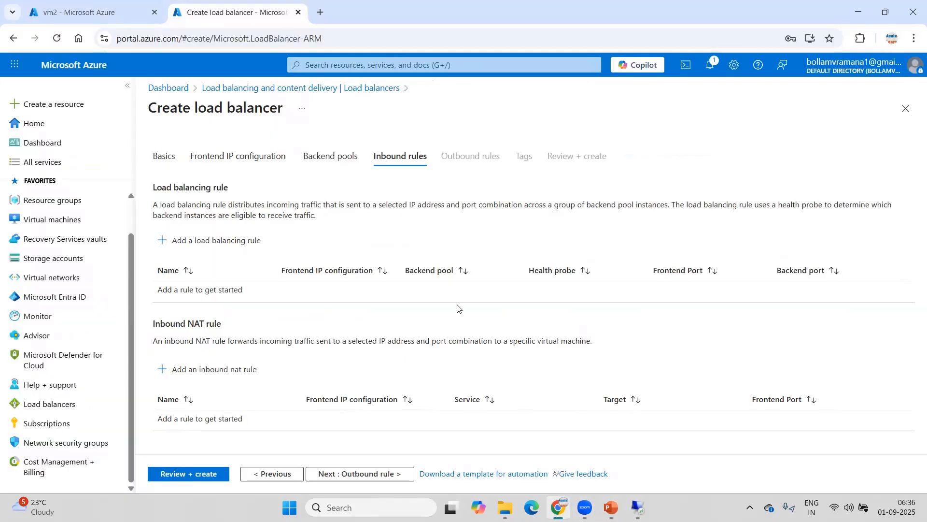
# Start a load balancing rule named app1 with the frontend IP address app1-FIP and the backend pool bepool1
pyautogui.click(232, 246)
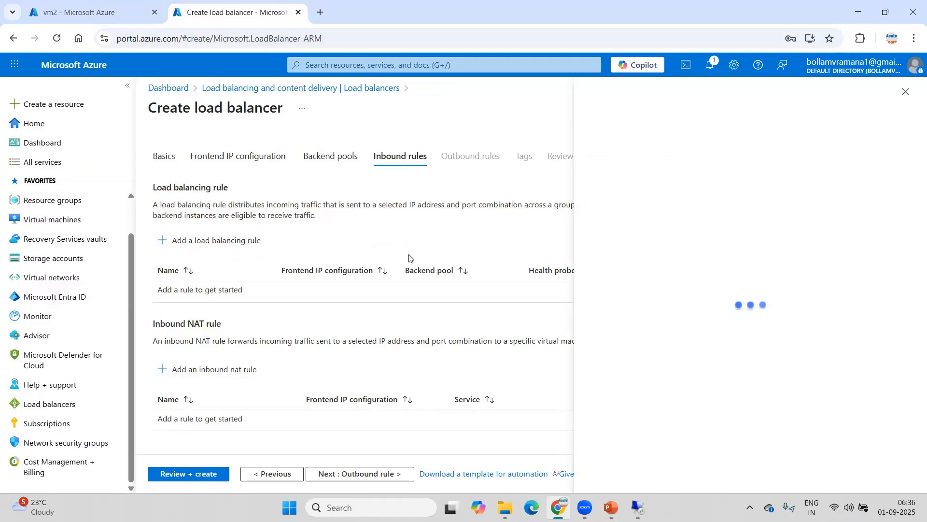
pyautogui.click(863, 188)
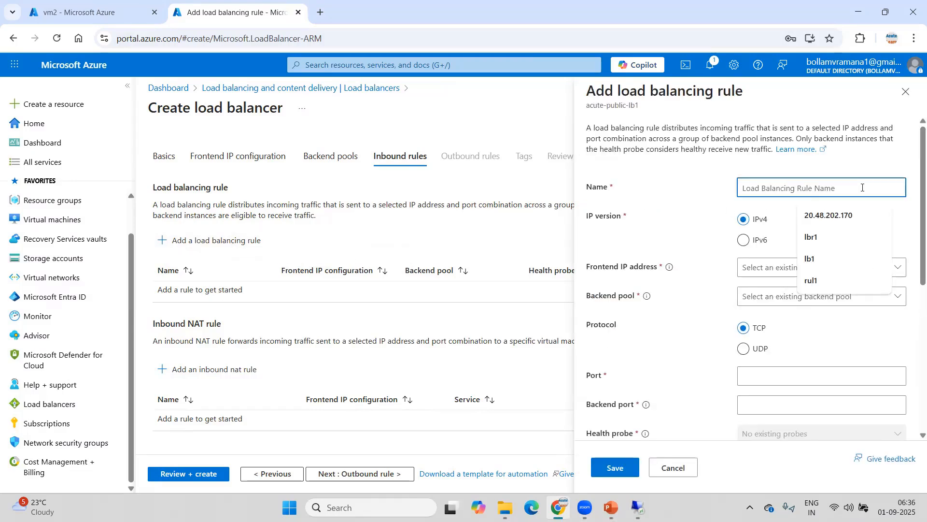
pyautogui.write('app1')
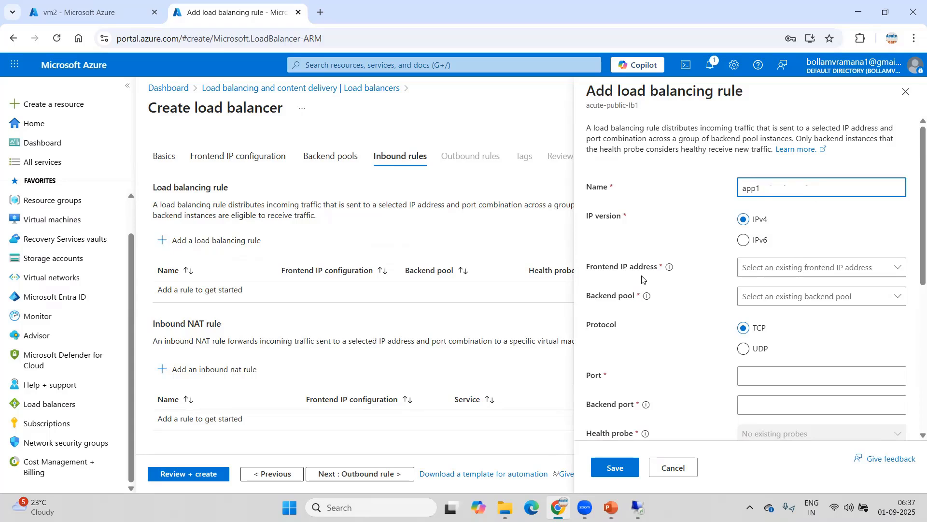
pyautogui.click(853, 267)
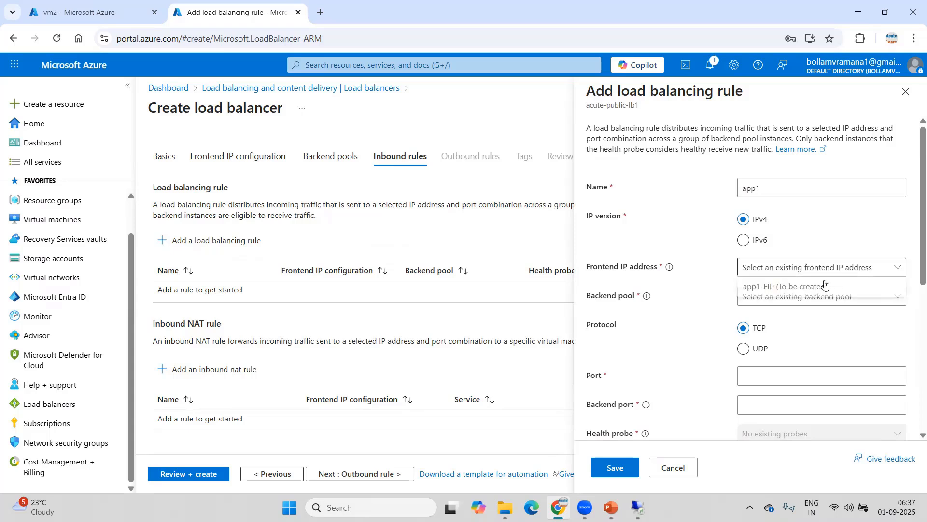
pyautogui.click(827, 287)
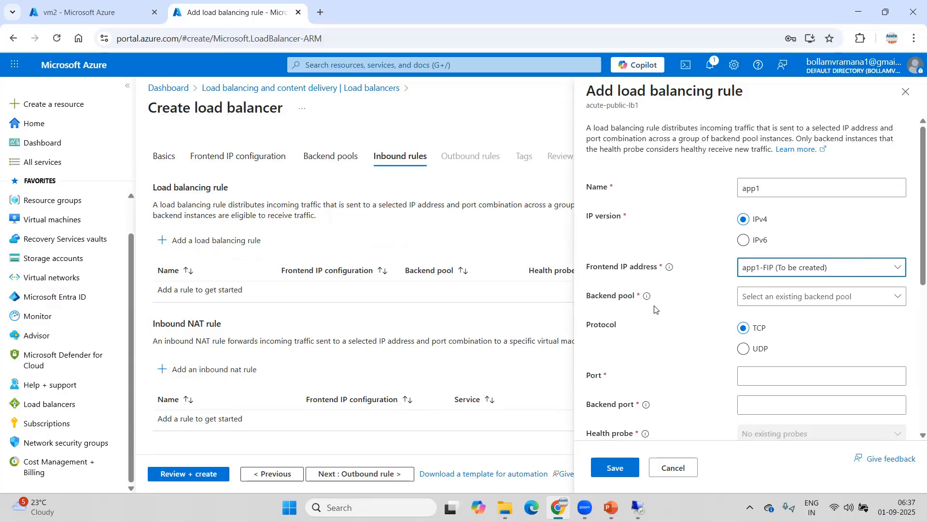
pyautogui.click(874, 298)
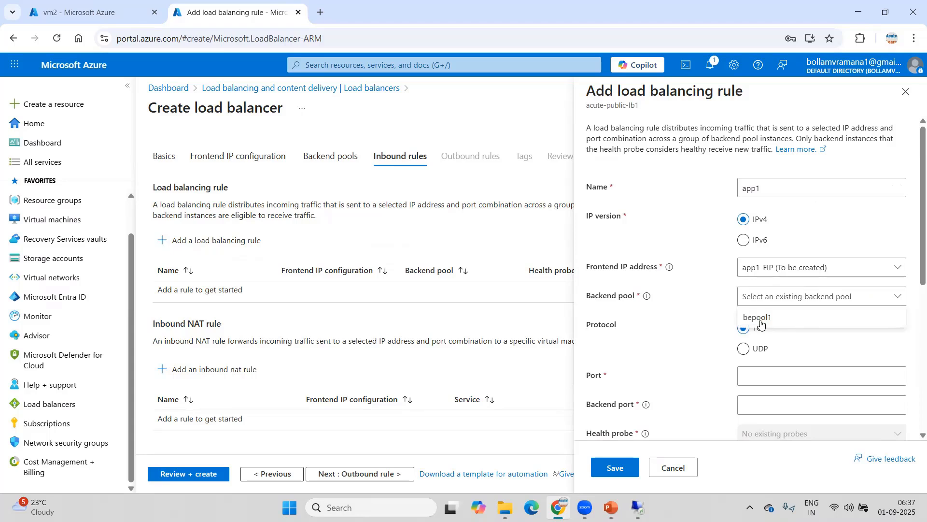
pyautogui.click(759, 319)
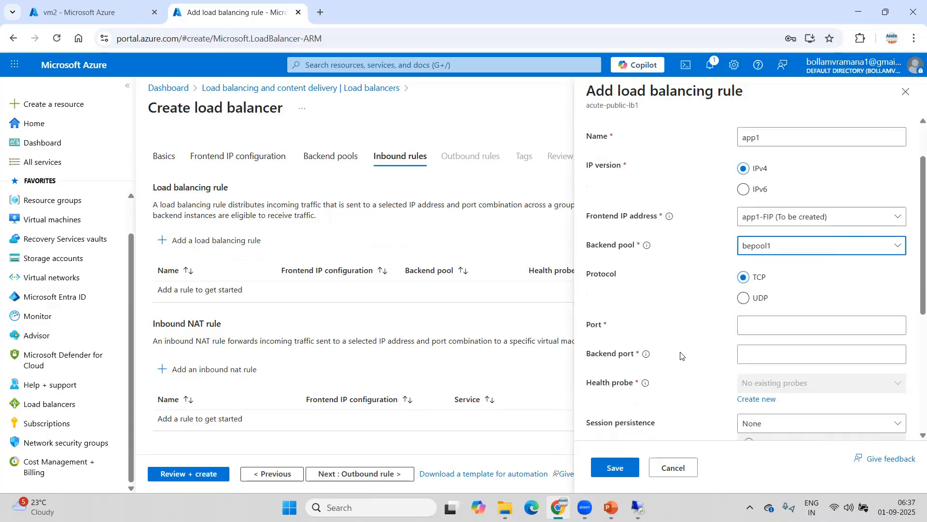
# Set both the port and the backend port of the load balancing rule to 80
pyautogui.scroll(-3, 681, 356)
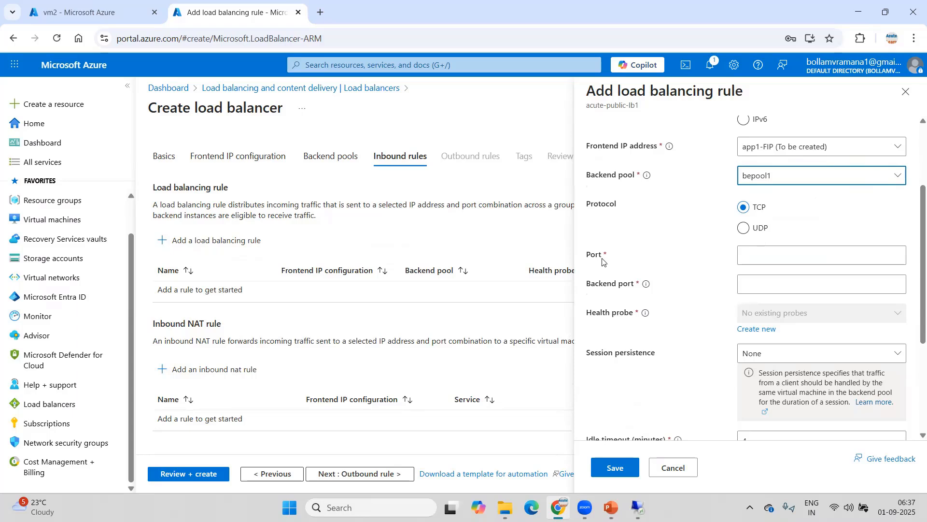
pyautogui.click(779, 254)
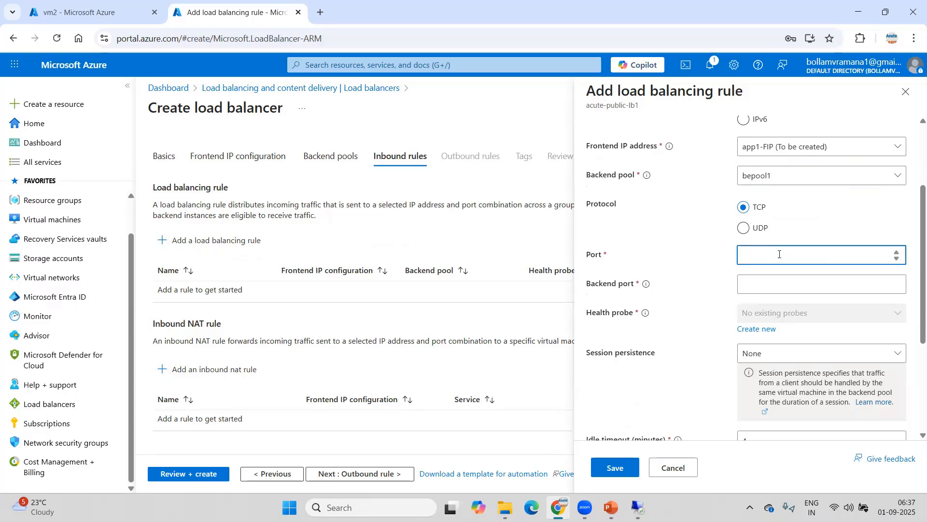
pyautogui.write('80')
pyautogui.click(752, 284)
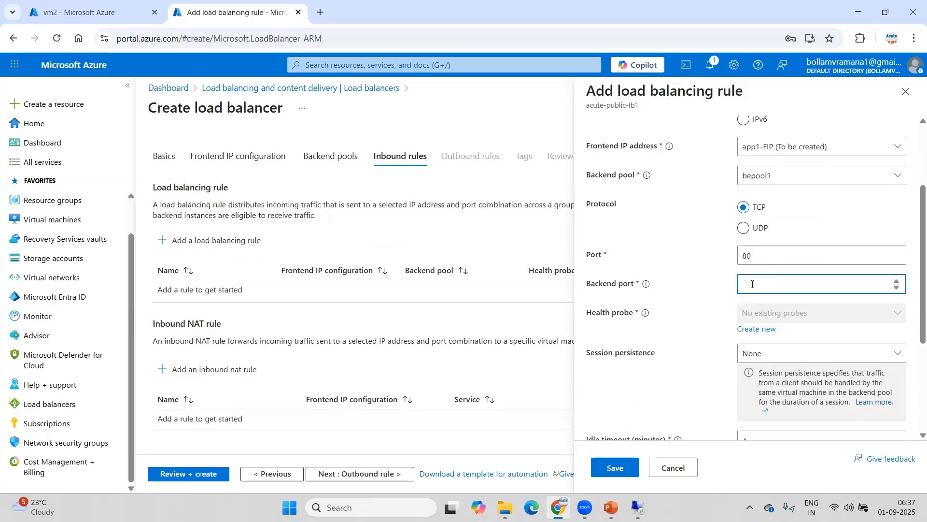
pyautogui.write('80')
# Switch to PowerPoint, review the frontend IP architecture diagram on slide 4, and return to the Azure portal in Chrome
pyautogui.click(611, 508)
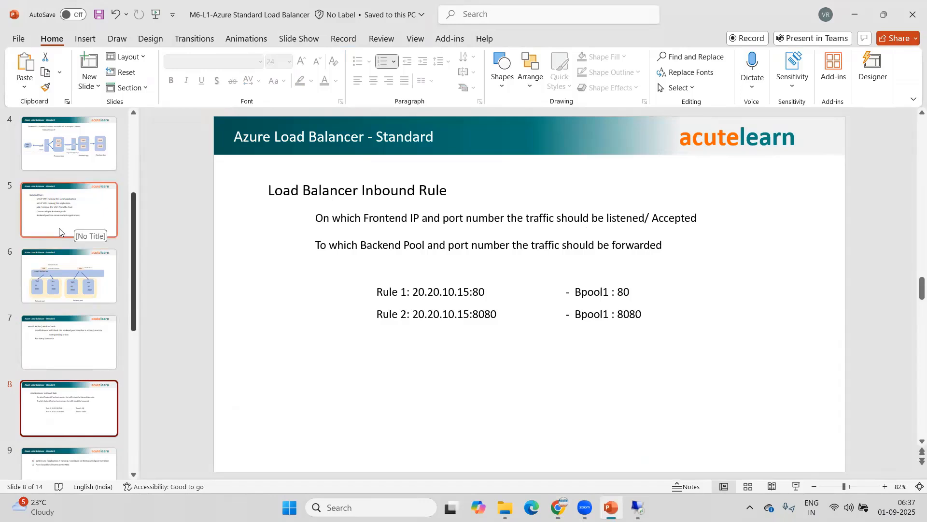
pyautogui.click(51, 145)
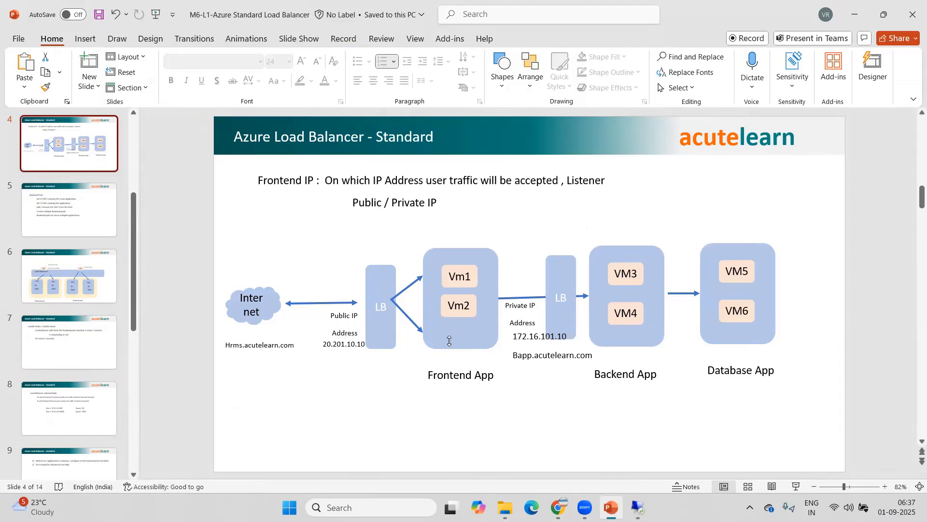
pyautogui.click(558, 507)
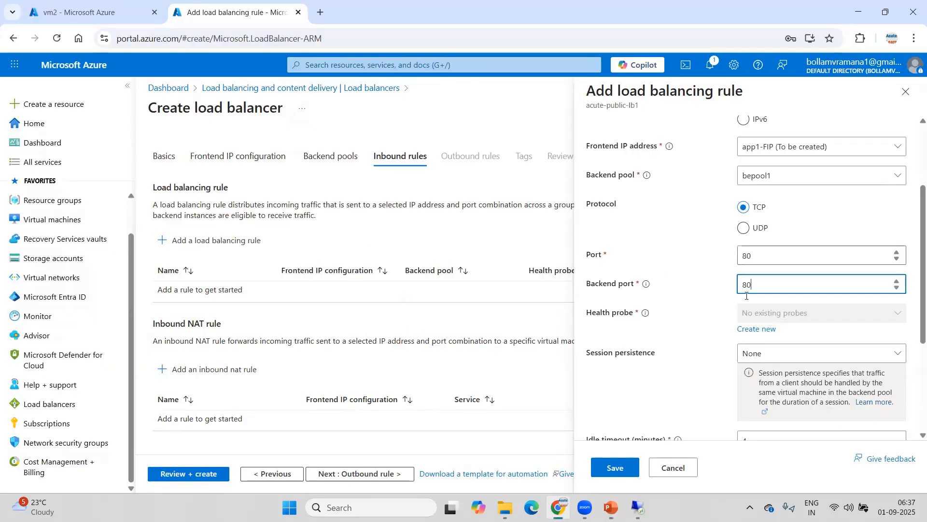
# Create a new health probe named http for the rule and save the load balancing rule
pyautogui.scroll(-3, 686, 324)
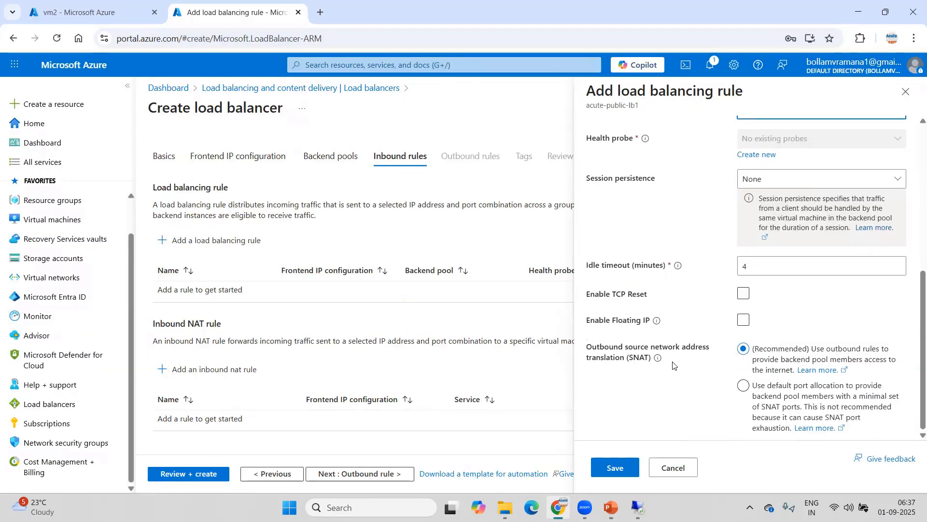
pyautogui.scroll(2, 612, 144)
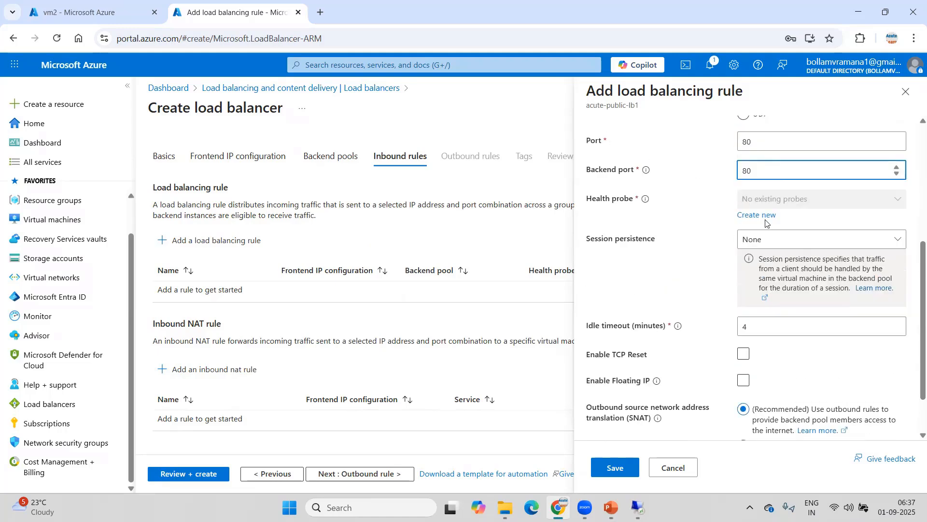
pyautogui.click(756, 214)
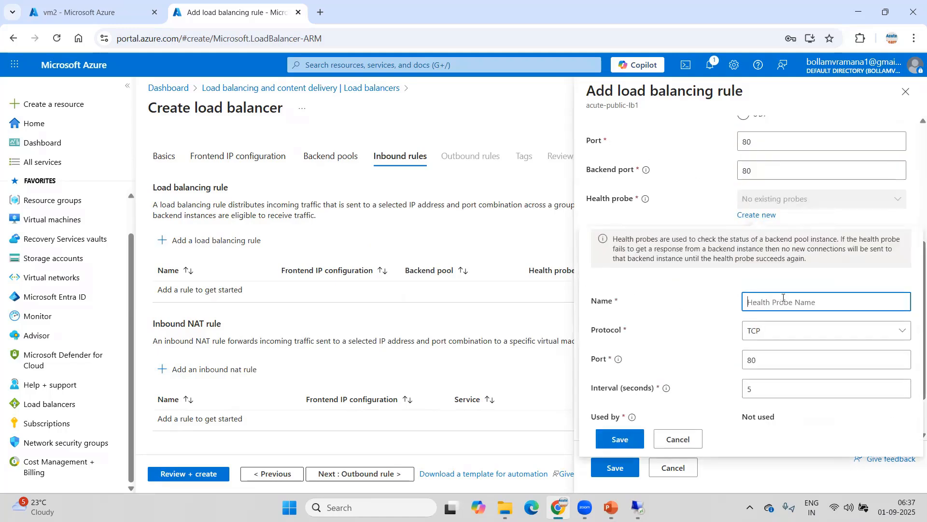
pyautogui.write('http')
pyautogui.click(618, 440)
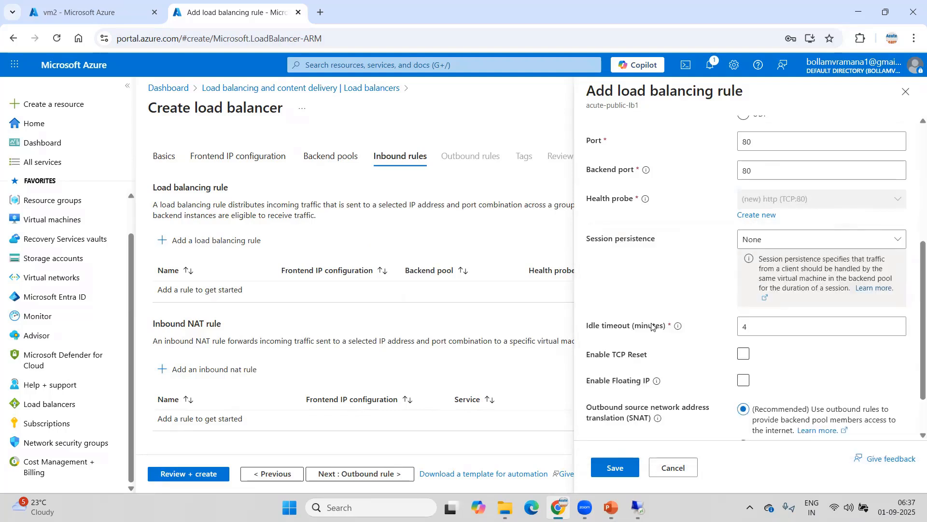
pyautogui.scroll(-1, 651, 326)
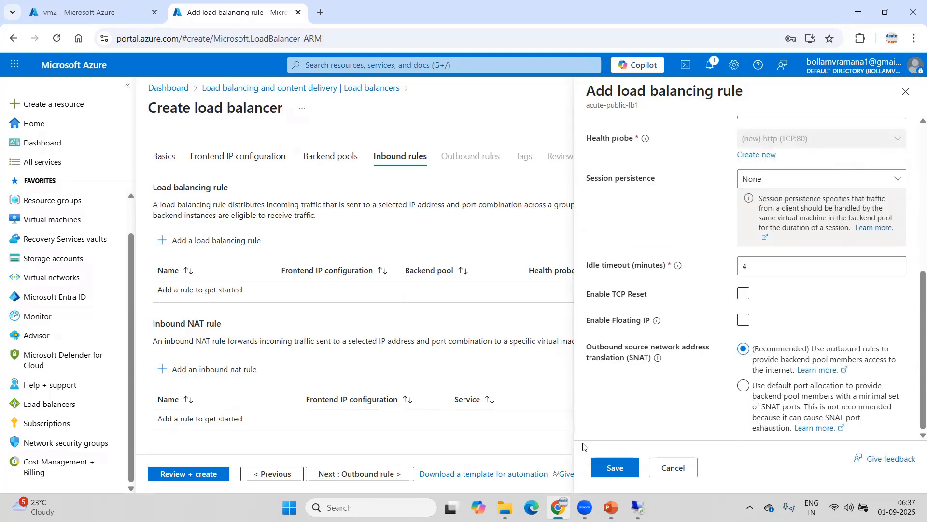
pyautogui.click(605, 468)
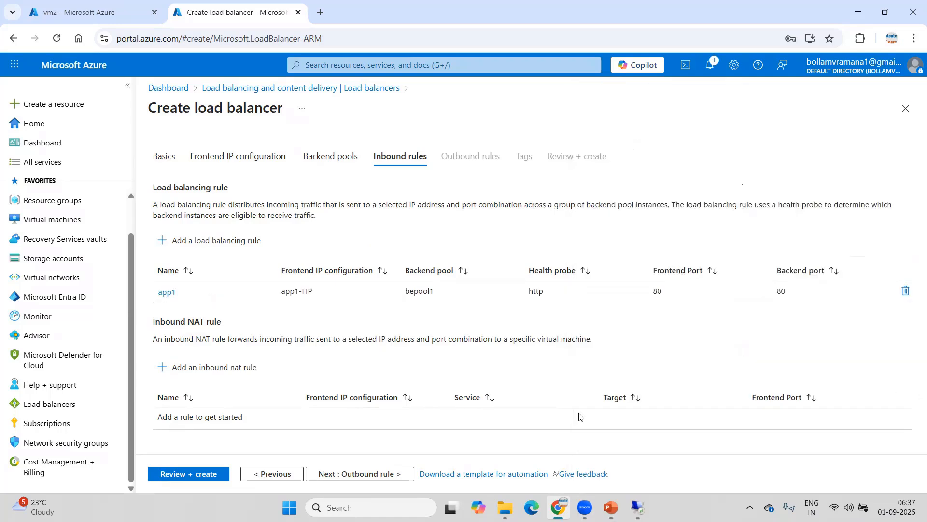
# Review the load balancer configuration and create acute-public-lb1
pyautogui.click(187, 479)
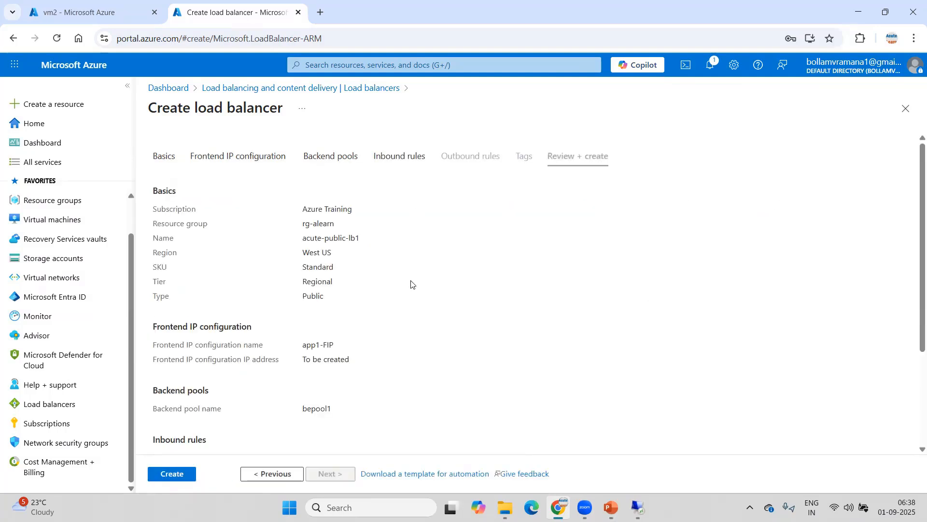
pyautogui.click(177, 473)
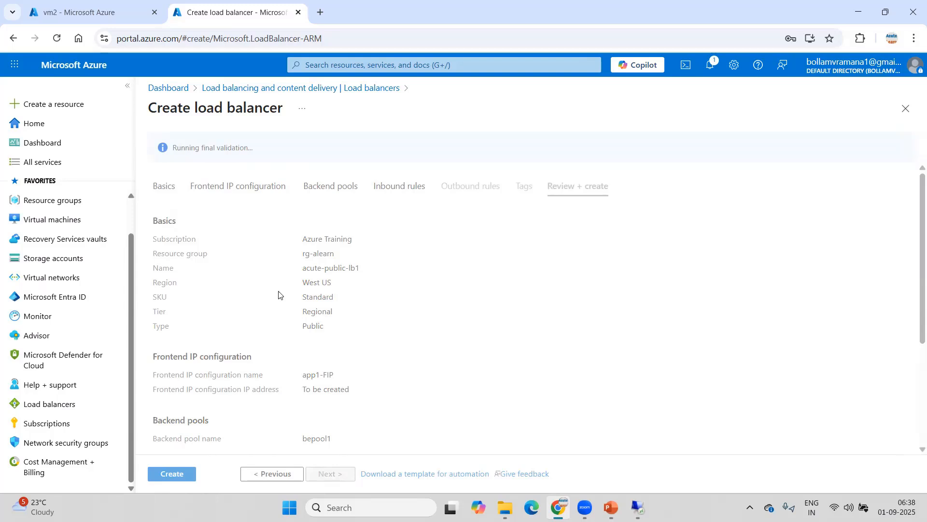
pyautogui.click(166, 474)
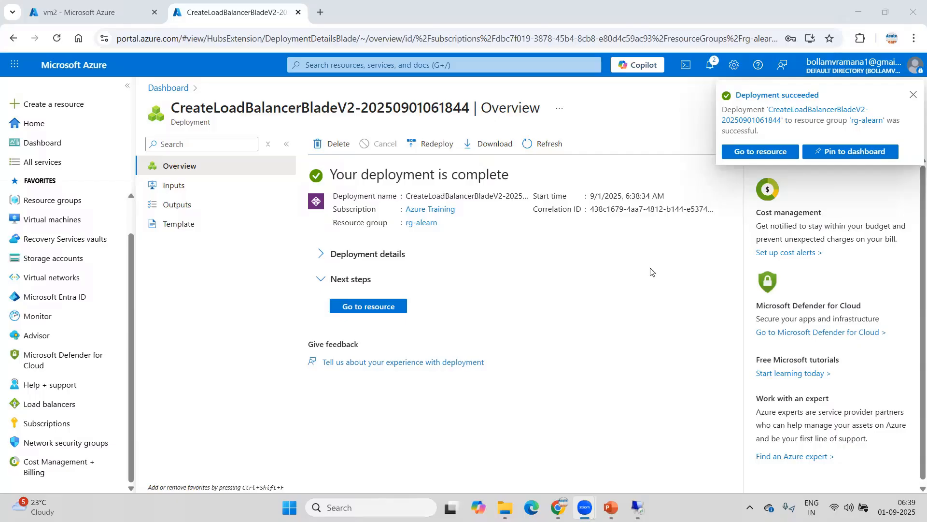
# Leave the completed deployment and open acute-public-lb1 from the list of load balancers
pyautogui.click(646, 246)
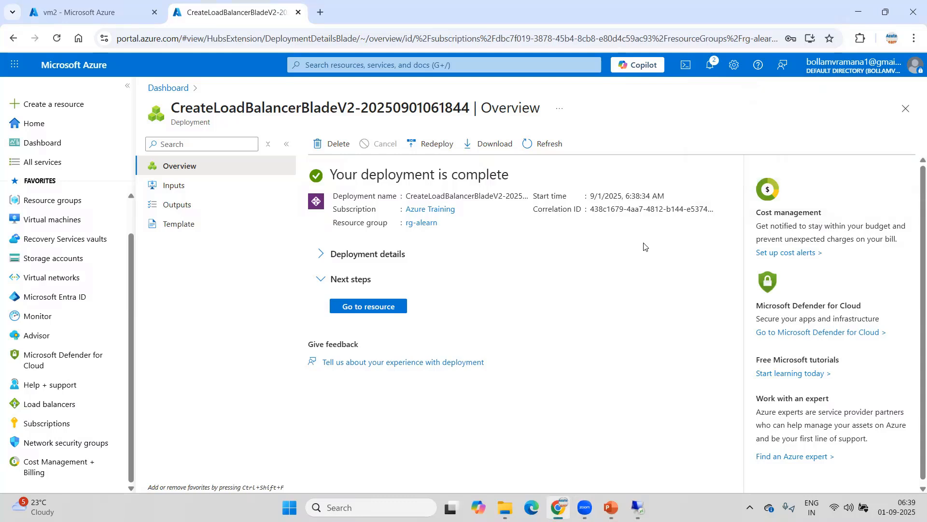
pyautogui.click(369, 307)
pyautogui.click(76, 407)
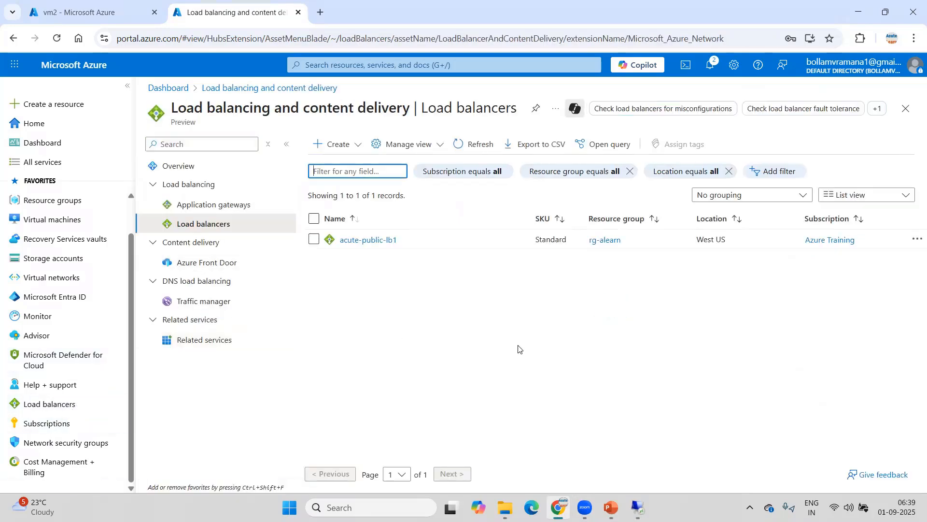
pyautogui.click(359, 240)
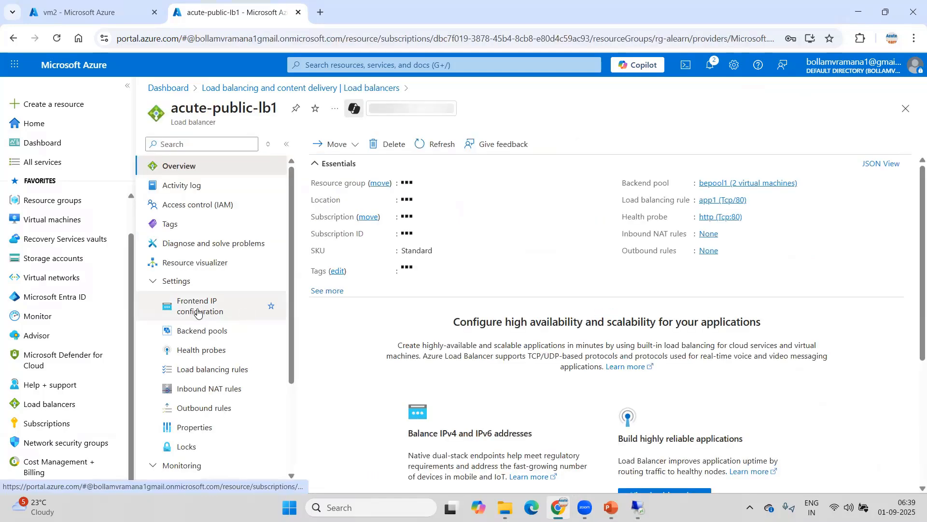
# Review the load balancer's frontend IP configuration, backend pools, health probes and load balancing rules
pyautogui.click(205, 311)
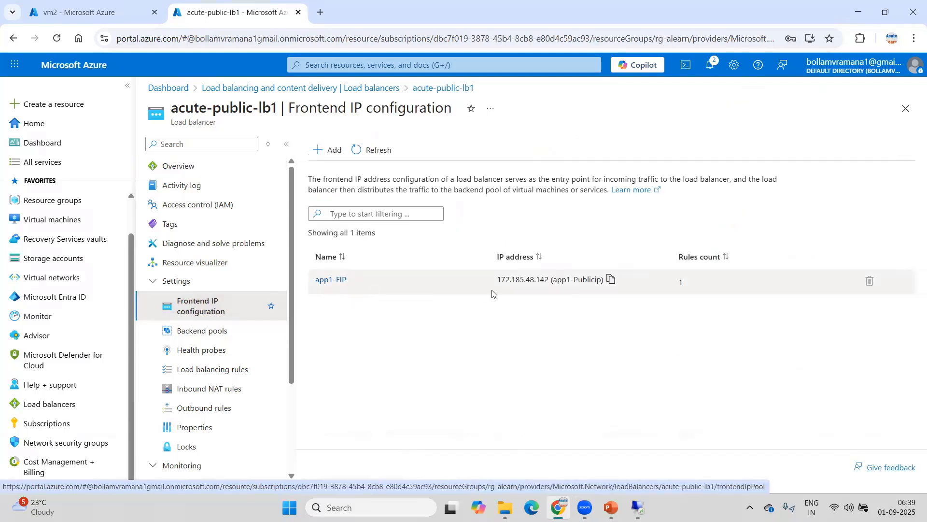
pyautogui.click(213, 331)
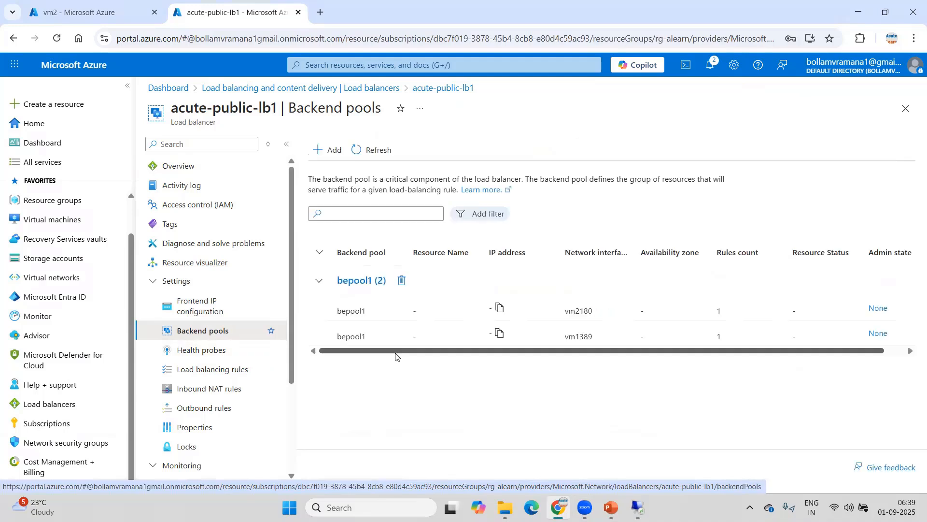
pyautogui.click(212, 352)
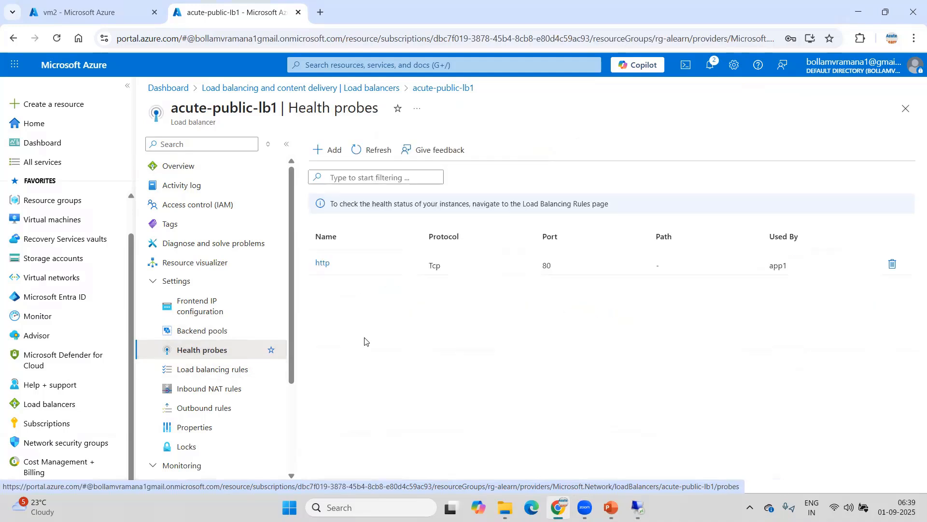
pyautogui.click(210, 371)
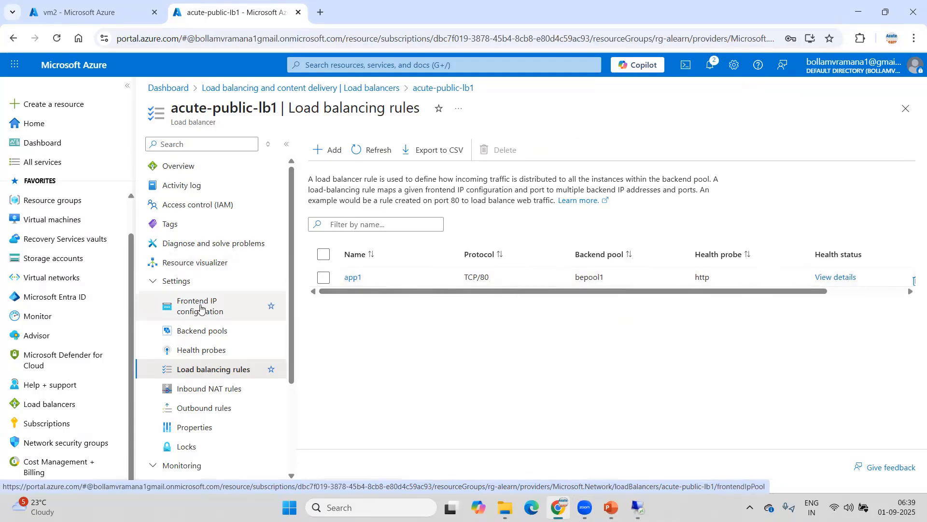
pyautogui.click(203, 309)
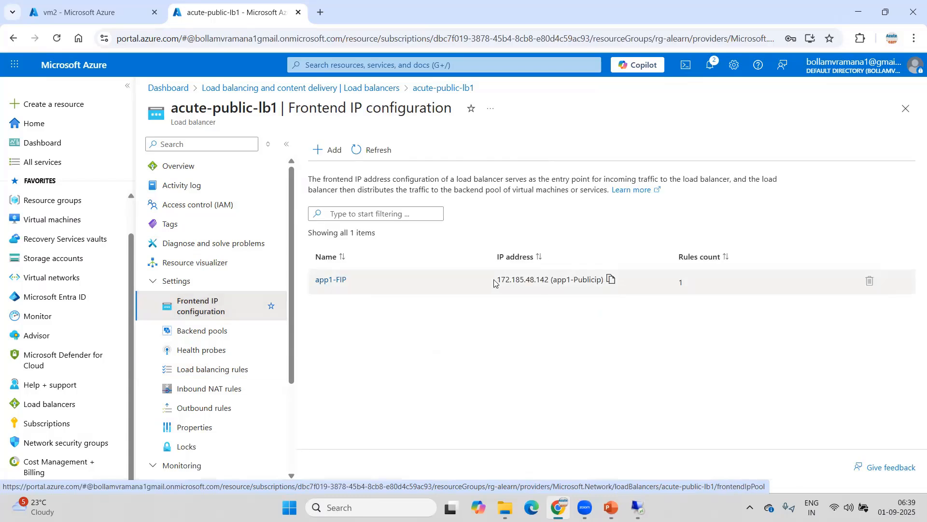
pyautogui.moveTo(496, 280); pyautogui.dragTo(551, 282)
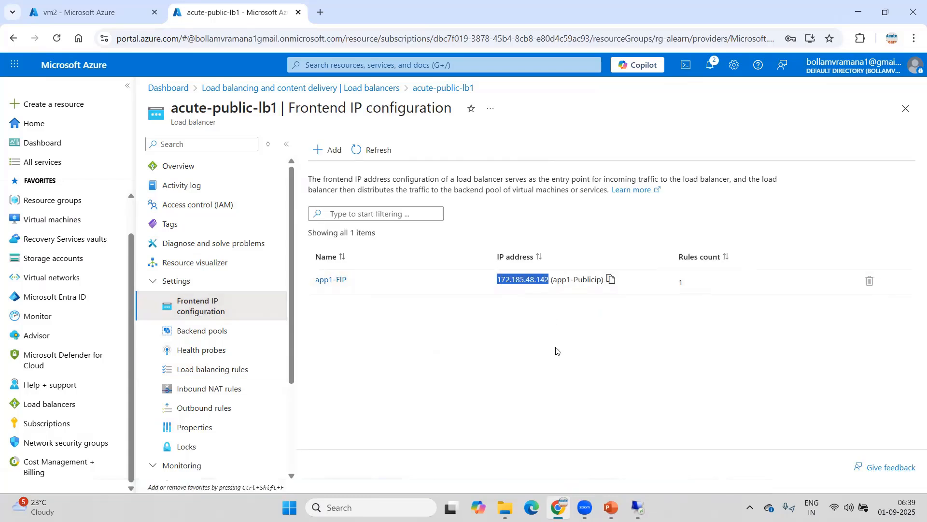
pyautogui.click(328, 19)
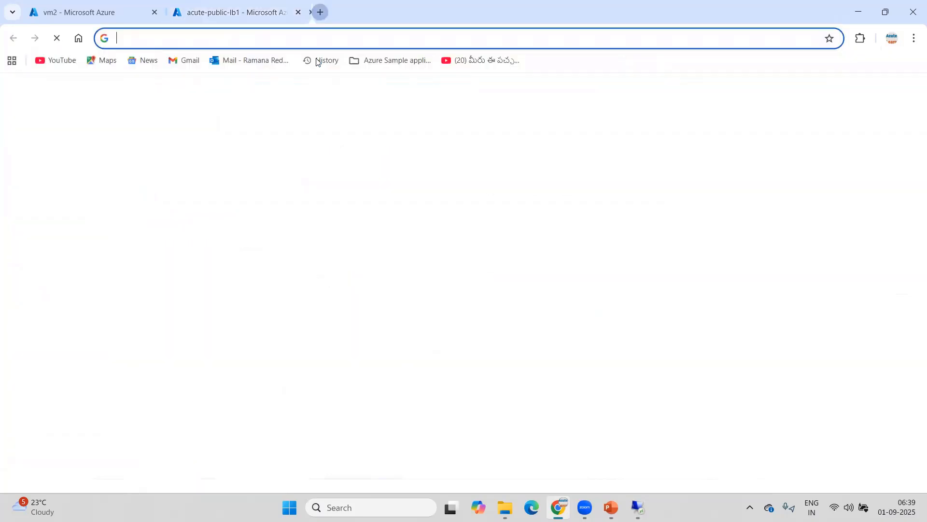
pyautogui.click(331, 43)
pyautogui.write('ht')
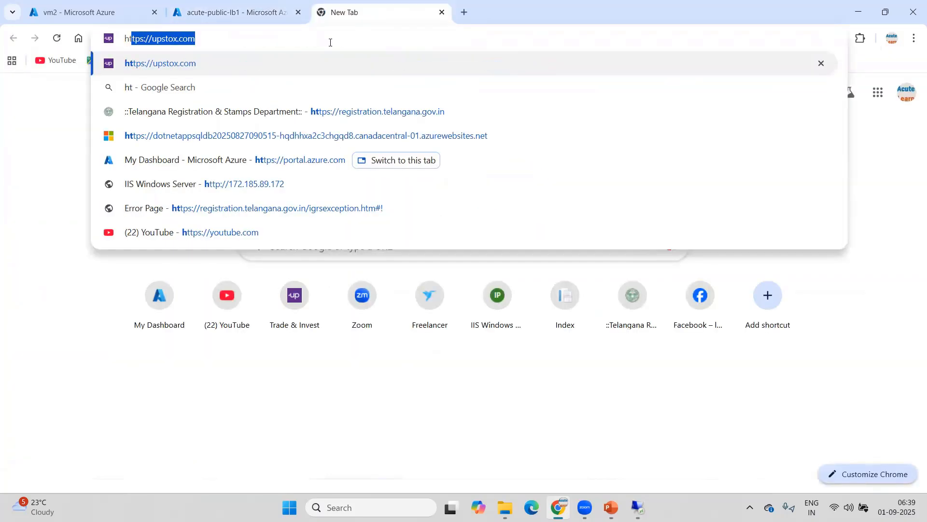
pyautogui.write('tp://172.185.48.142')
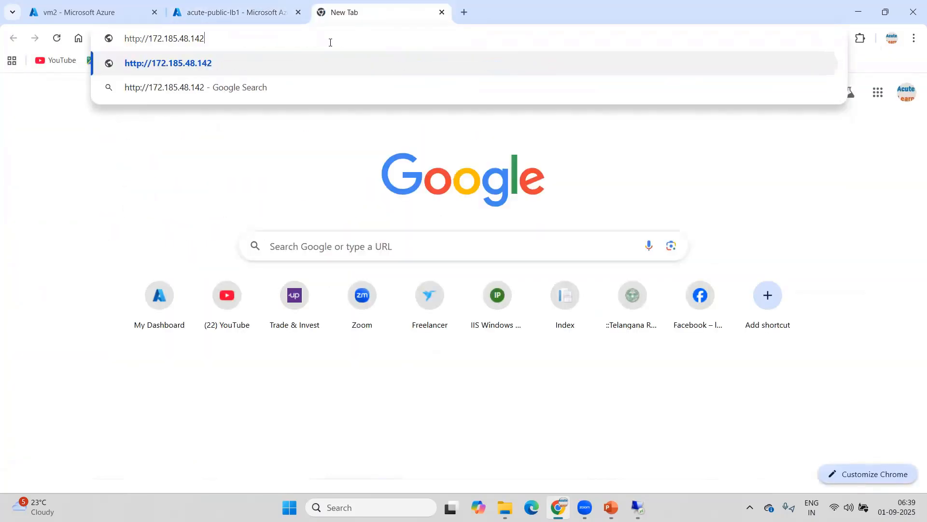
pyautogui.press('Return')
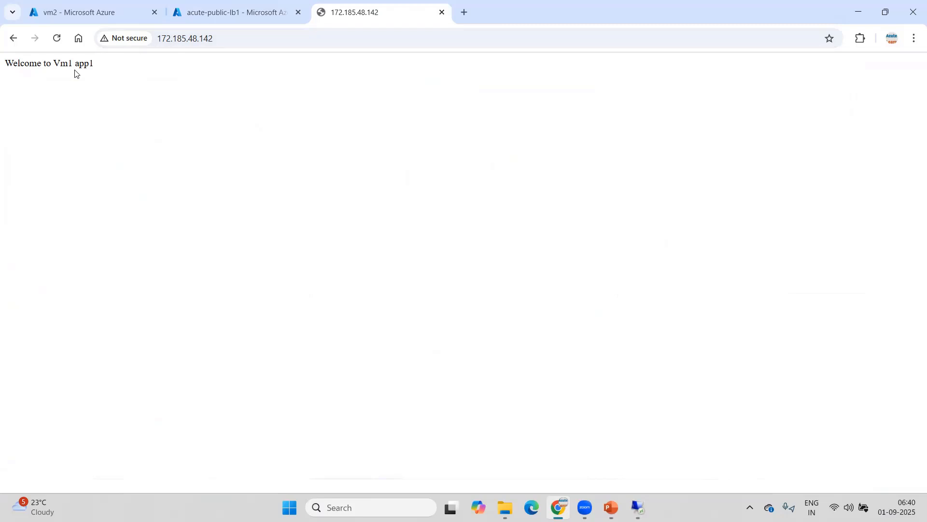
# Open the 172.185.48.142 page address for editing
pyautogui.click(245, 44)
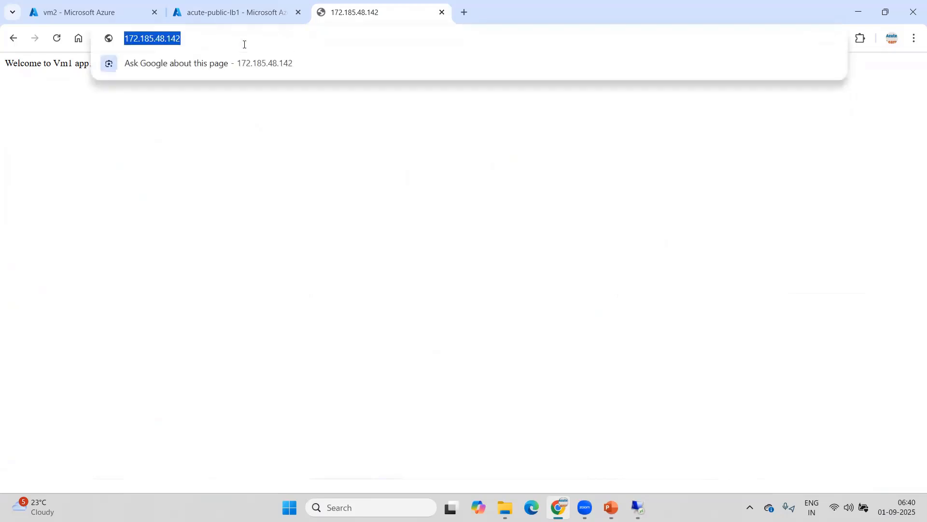
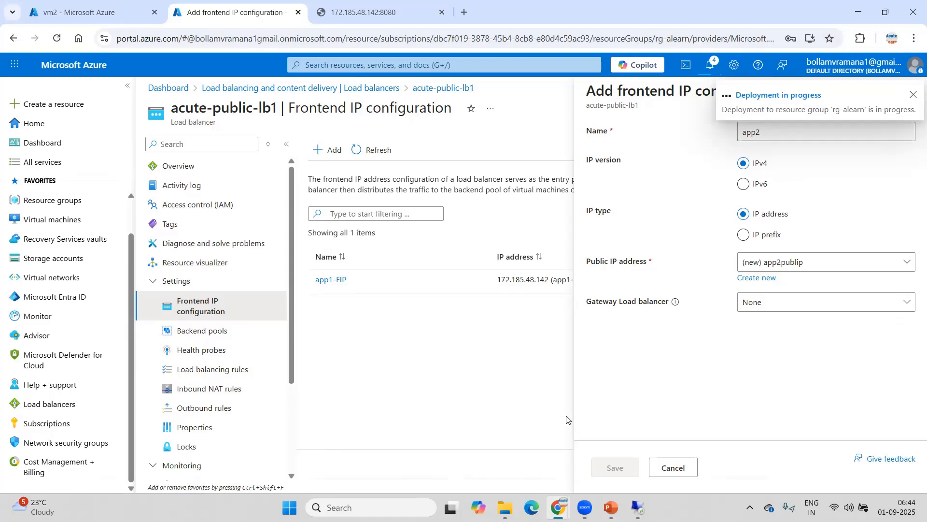
# Switch to PowerPoint and add the line "Rul2 3: 20.20.10.16:80 - Bpool 1 : 8080" below Rule 2 on the Load Balancer Inbound Rule slide
pyautogui.click(611, 507)
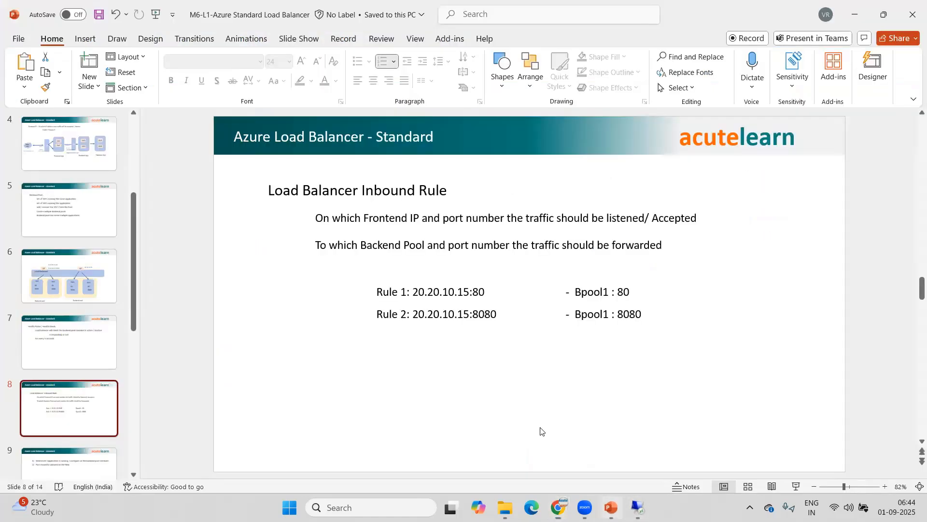
pyautogui.click(645, 315)
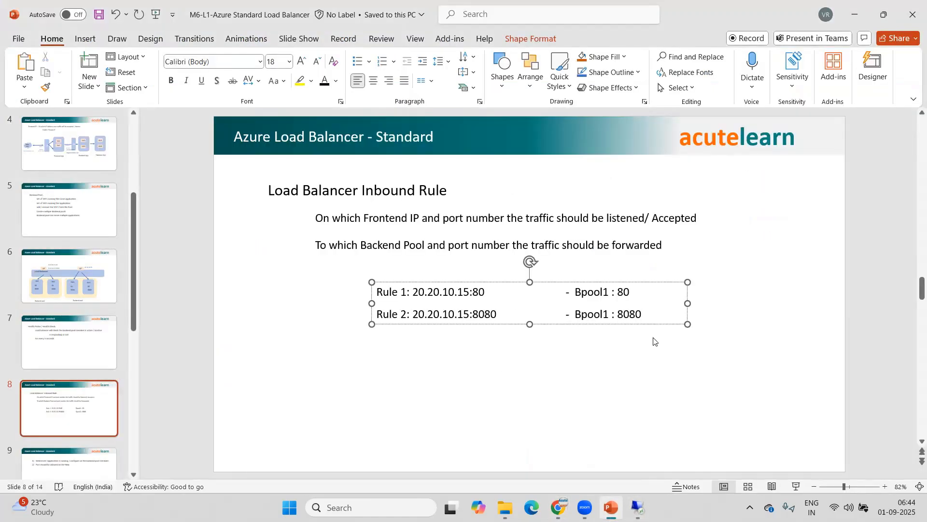
pyautogui.press('Return')
pyautogui.write('Rul2')
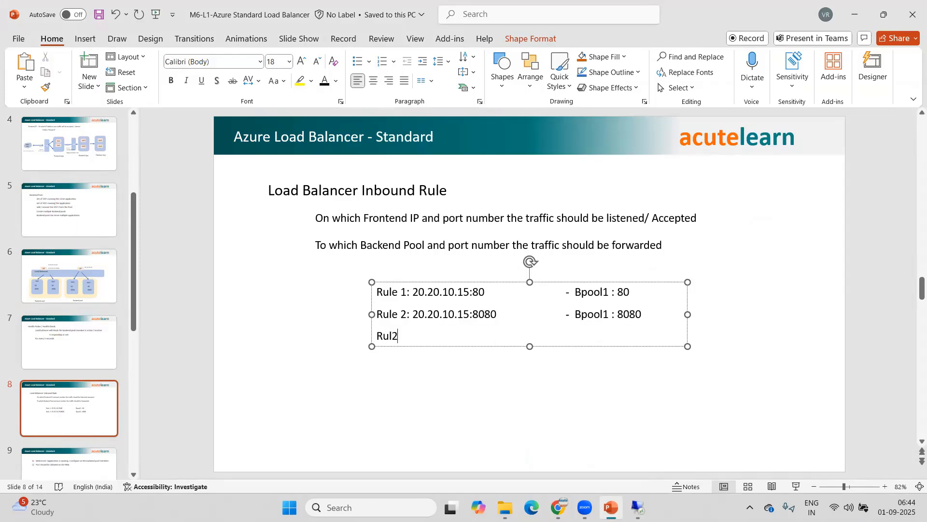
pyautogui.write(' 3:  20.20.10.16:80\t')
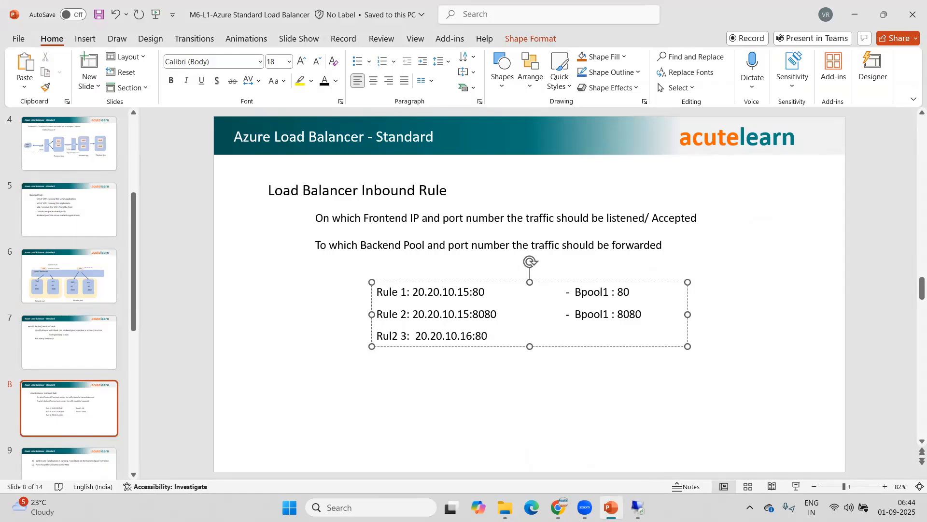
pyautogui.write('- Bpool 1 : 8080')
pyautogui.click(484, 383)
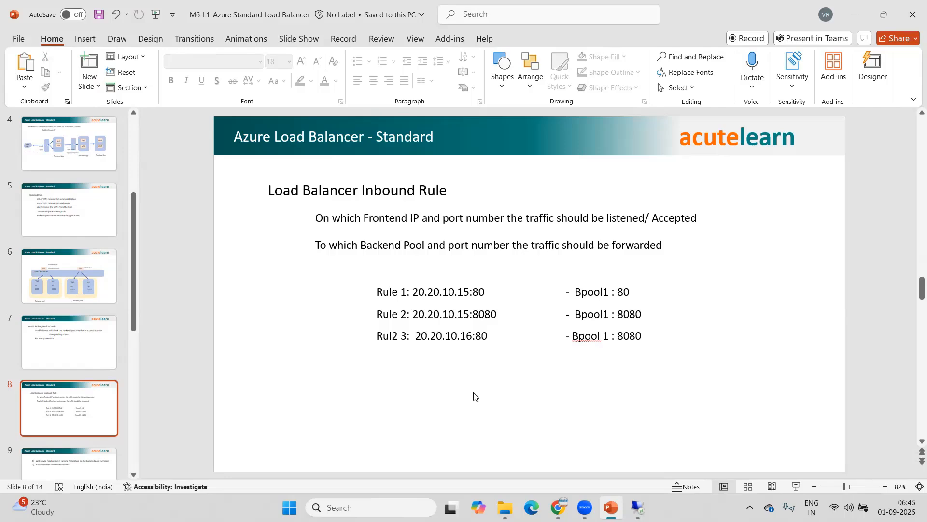
# Switch back to Chrome and open the load balancing rules of acute-public-lb1
pyautogui.click(558, 507)
pyautogui.click(474, 446)
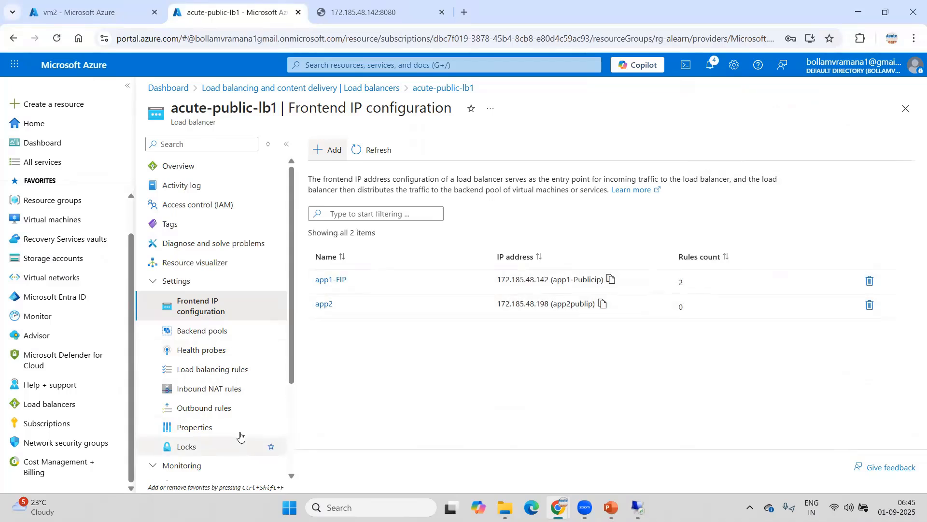
pyautogui.click(234, 373)
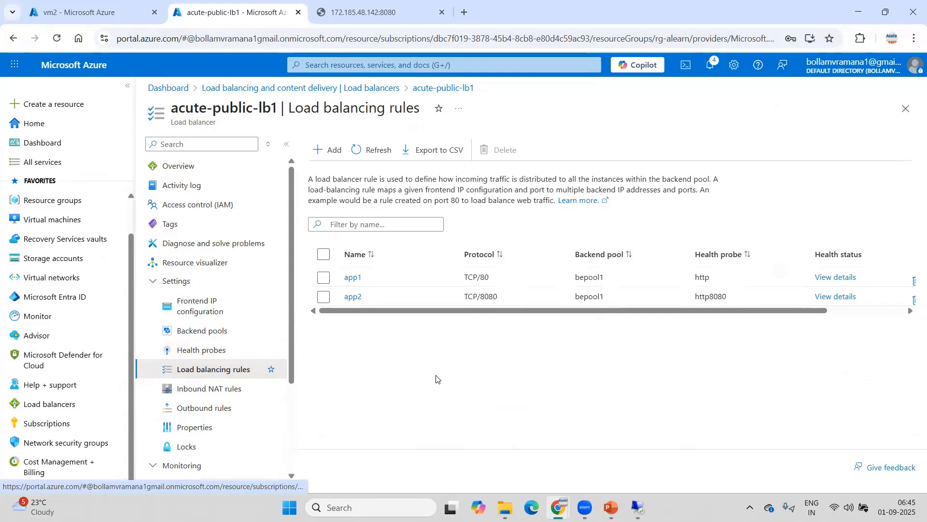
# Start a new load balancing rule named app2lb with frontend IP address app2 and backend pool bepool1
pyautogui.click(323, 155)
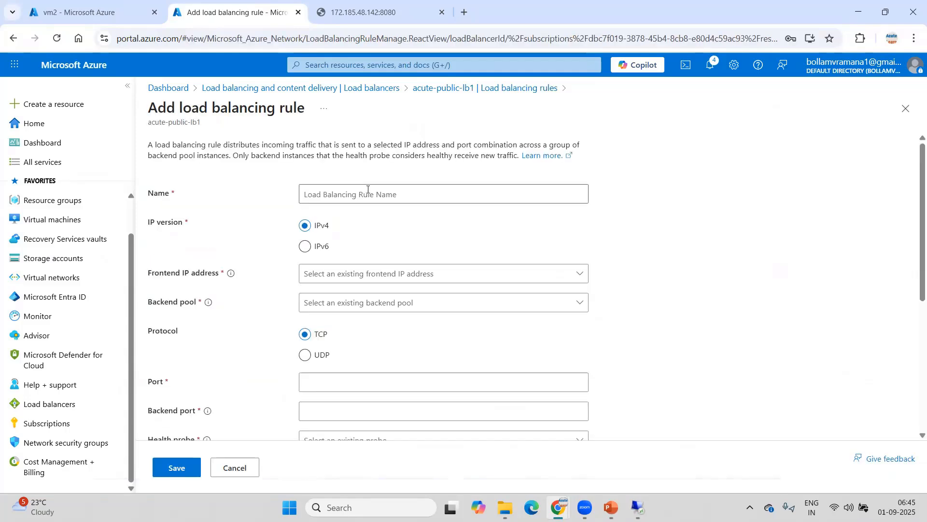
pyautogui.click(367, 193)
pyautogui.write('app2')
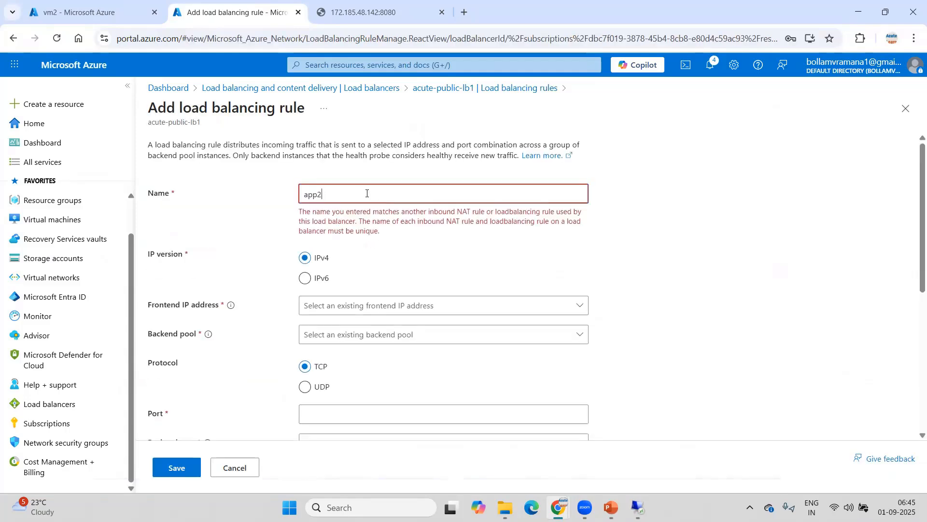
pyautogui.write('lb')
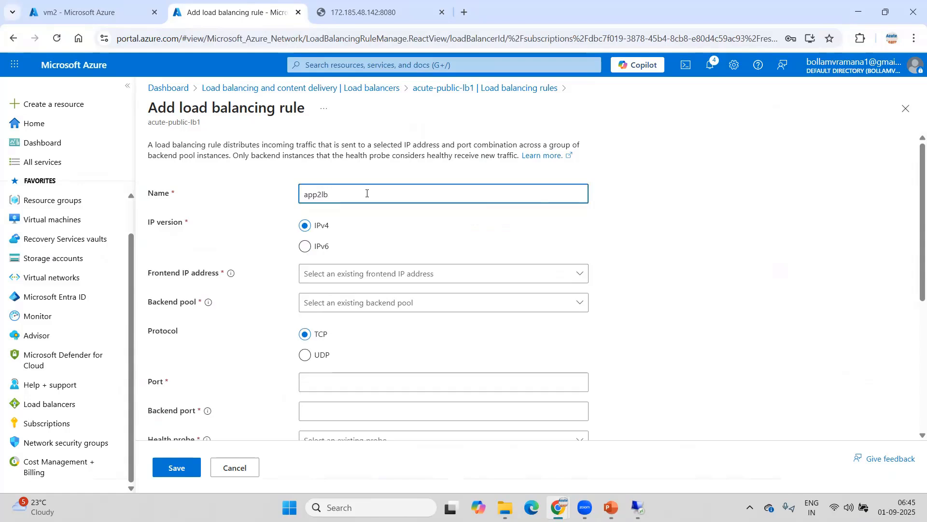
pyautogui.click(363, 275)
pyautogui.click(352, 320)
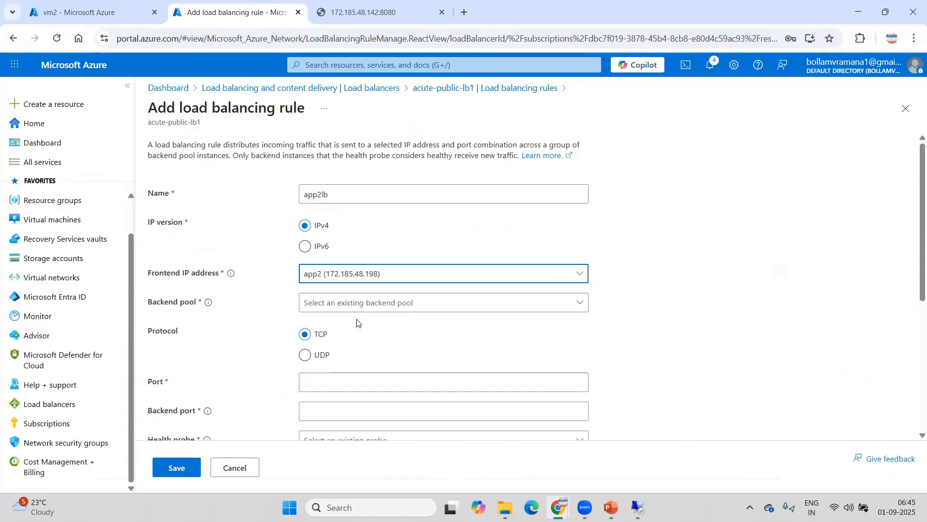
pyautogui.click(350, 307)
pyautogui.click(326, 332)
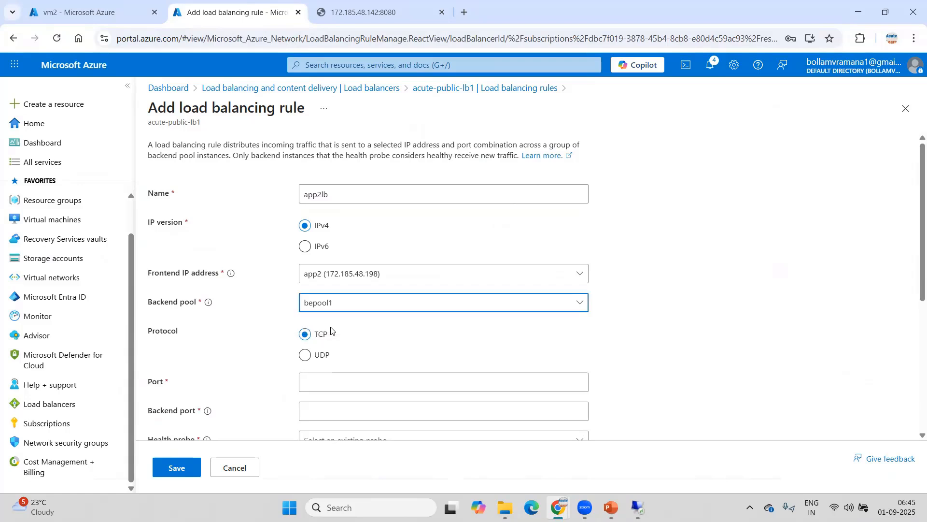
# Try to save the app2lb rule with port 80, backend port 8080 and health probe http8080, and cancel it
pyautogui.scroll(-1, 257, 334)
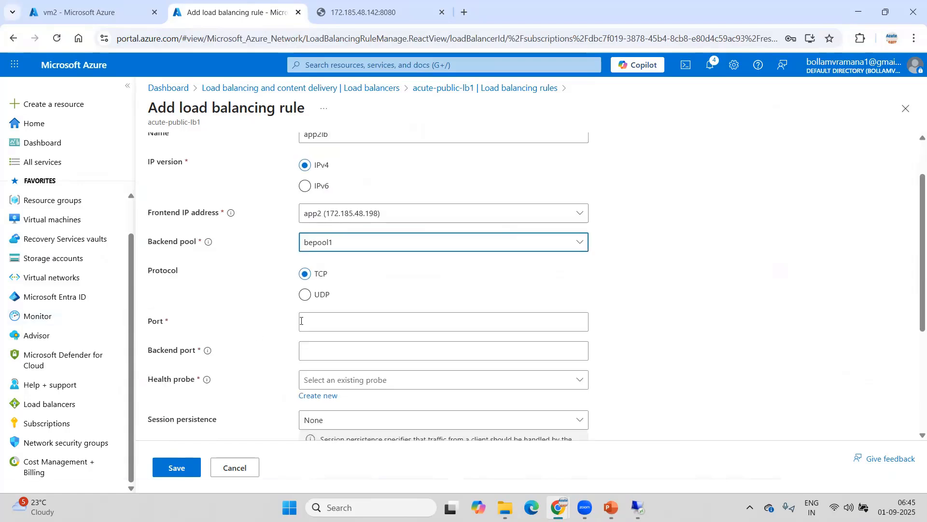
pyautogui.click(327, 322)
pyautogui.write('80')
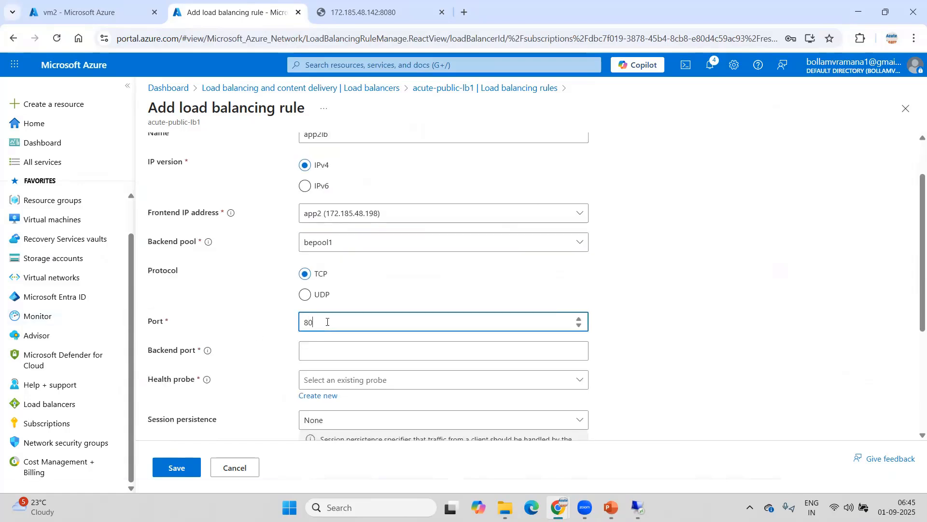
pyautogui.click(322, 354)
pyautogui.write('8080')
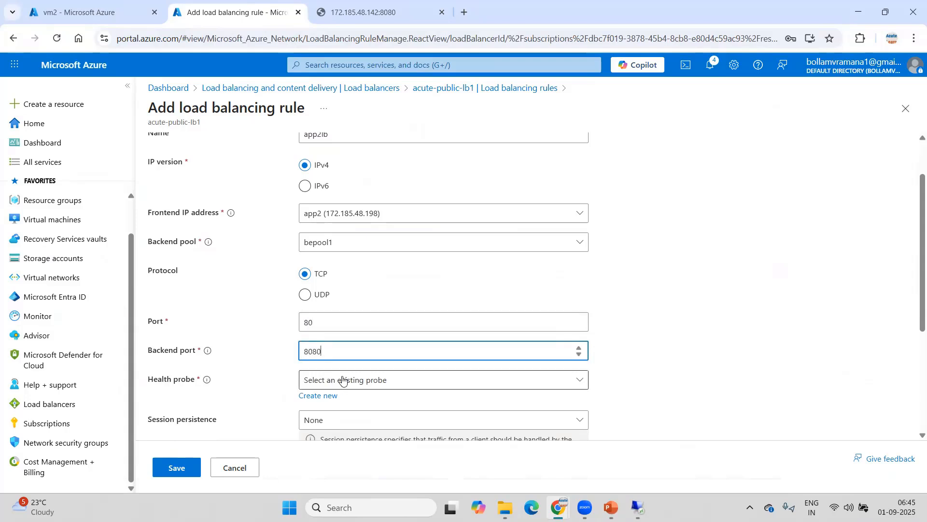
pyautogui.click(329, 380)
pyautogui.click(327, 423)
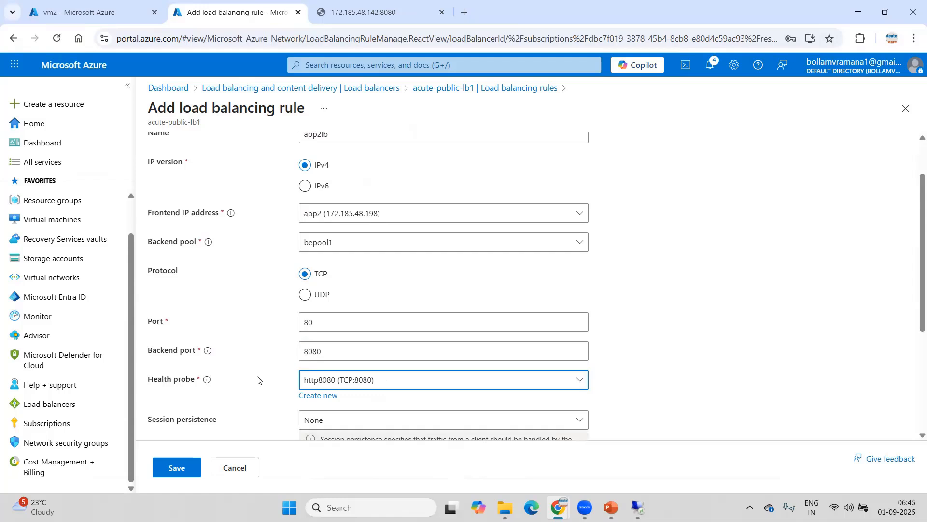
pyautogui.scroll(-4, 258, 379)
pyautogui.click(184, 467)
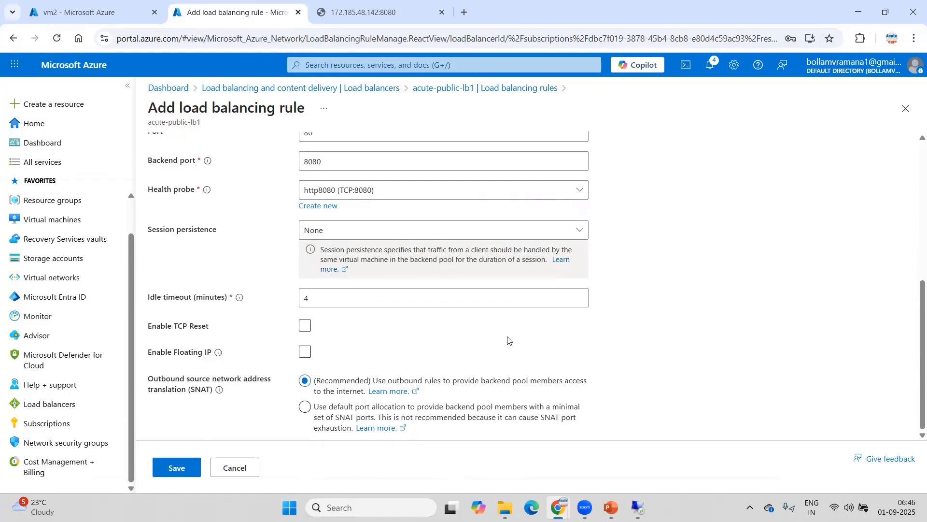
pyautogui.scroll(5, 506, 329)
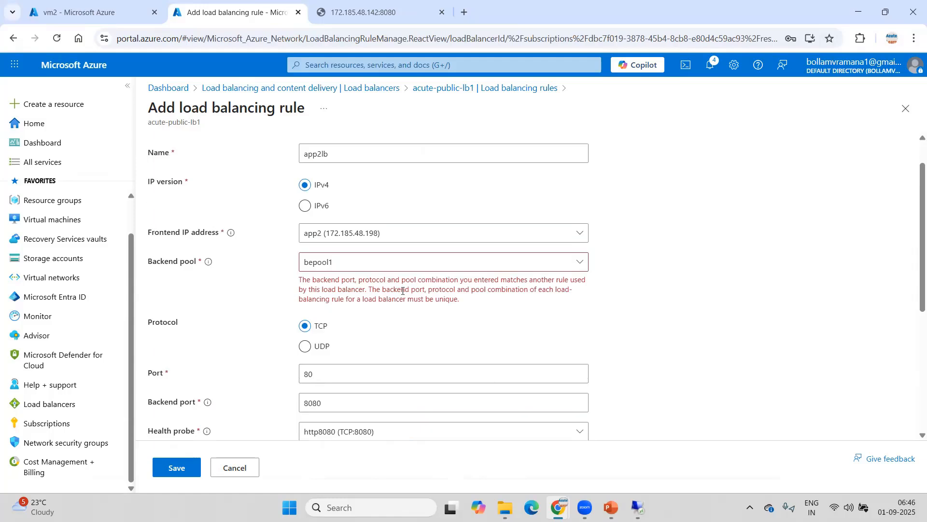
pyautogui.click(241, 467)
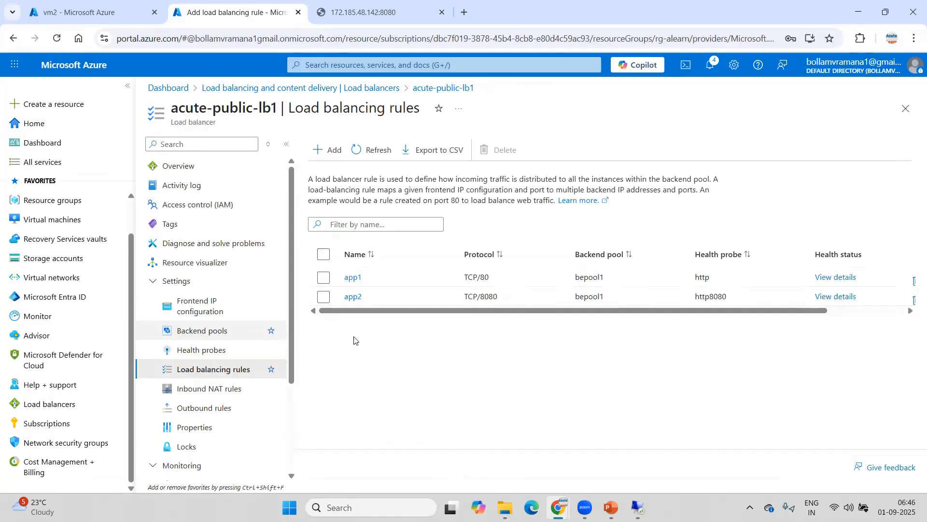
# Delete the existing app2 load balancing rule, entering "delete" as the confirmation text
pyautogui.click(324, 297)
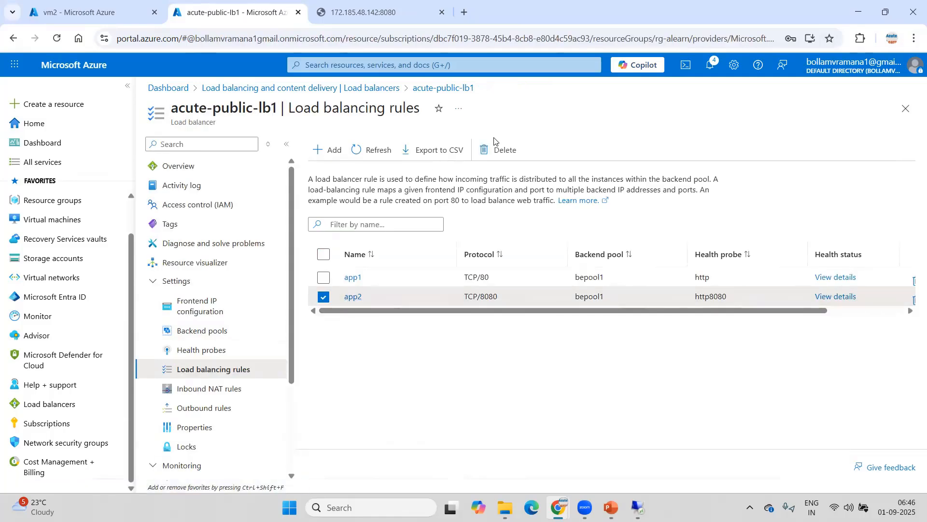
pyautogui.click(502, 149)
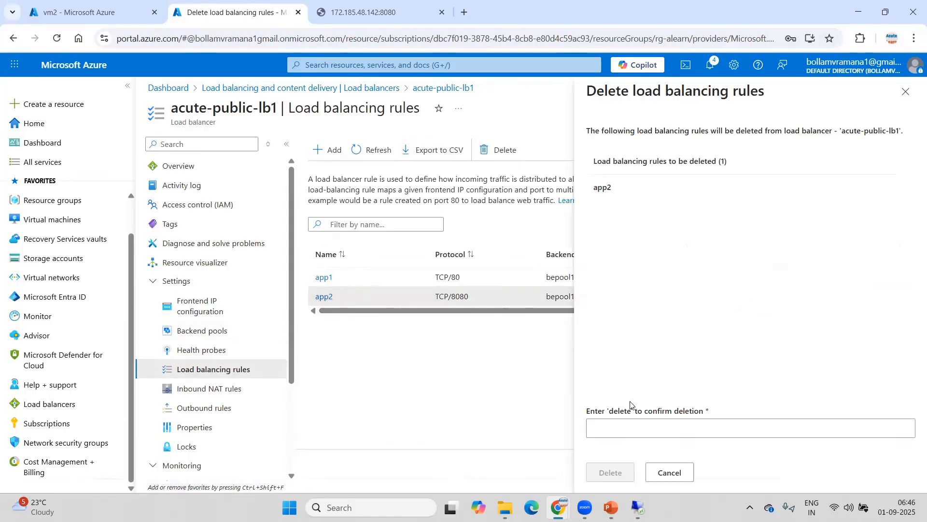
pyautogui.click(609, 424)
pyautogui.write('delete')
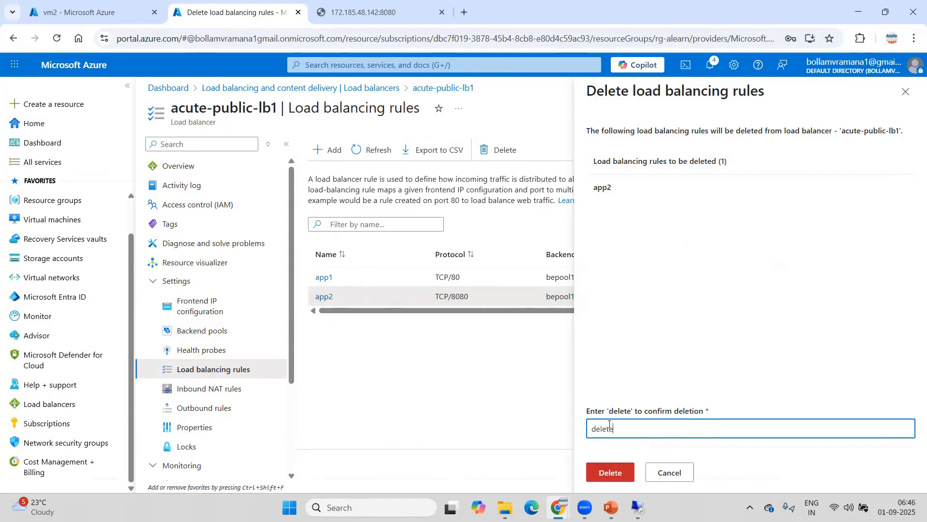
pyautogui.click(611, 473)
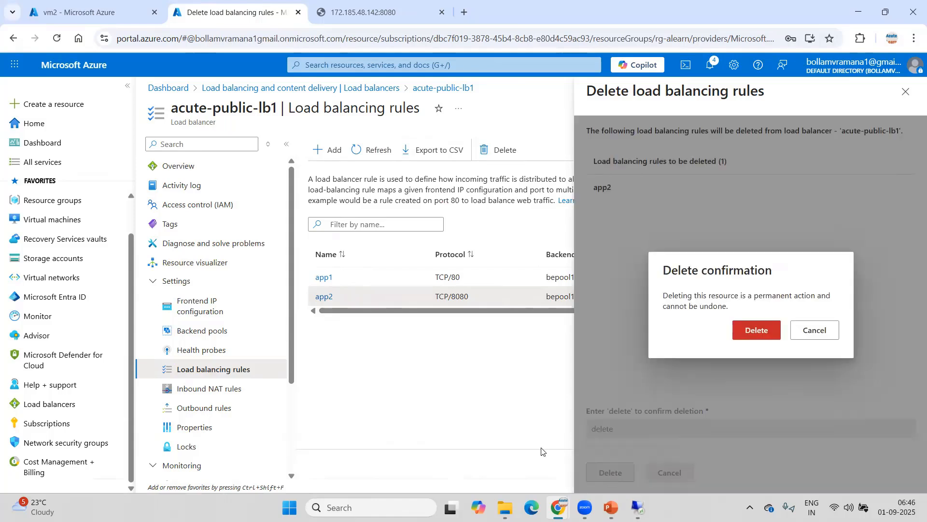
pyautogui.click(757, 330)
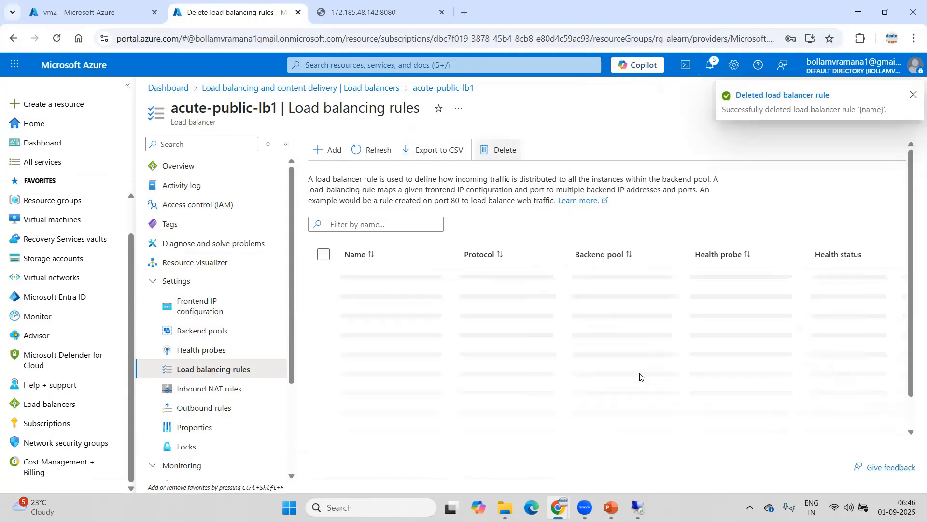
# Start a new load balancing rule named app2 with frontend IP address app2 and backend pool bepool1
pyautogui.click(332, 150)
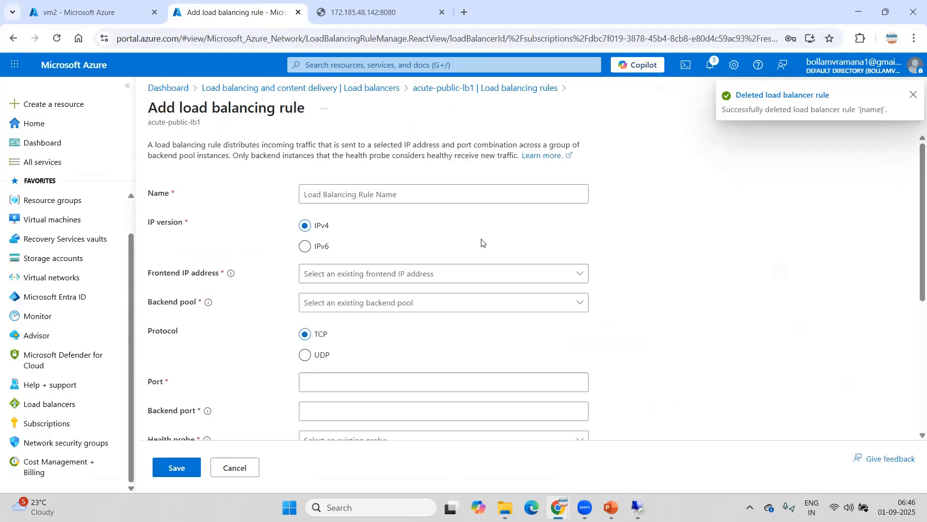
pyautogui.click(396, 189)
pyautogui.write('app2')
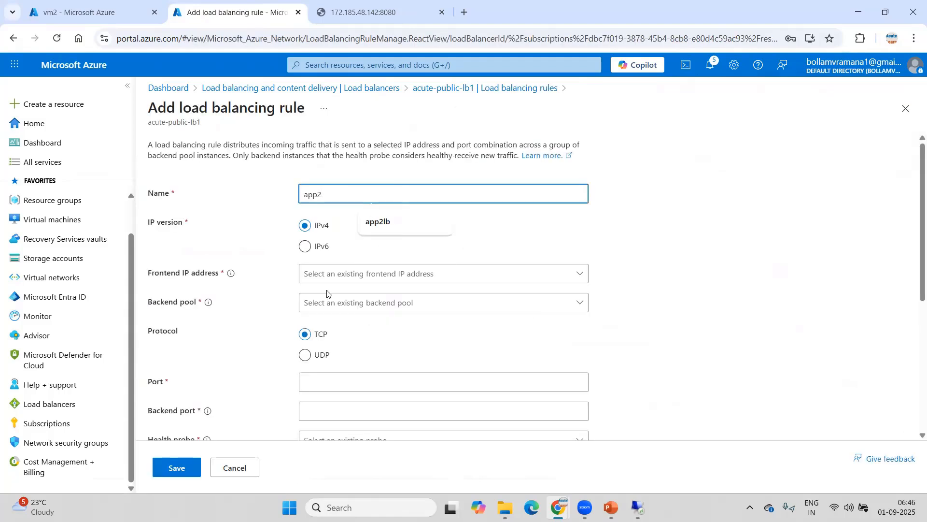
pyautogui.click(349, 283)
pyautogui.click(337, 315)
pyautogui.click(337, 308)
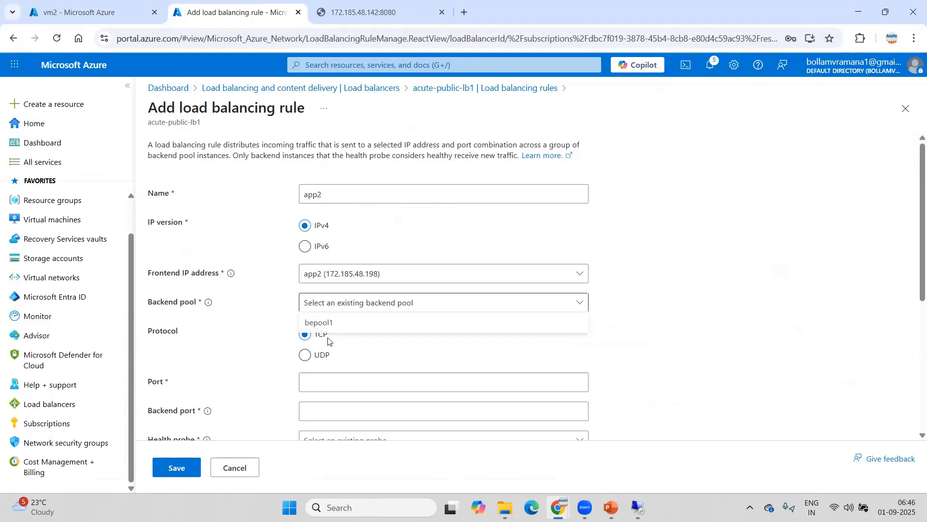
pyautogui.click(331, 321)
# Set the new rule's port to 80, backend port to 8080 and health probe to http8080, and save it
pyautogui.click(329, 382)
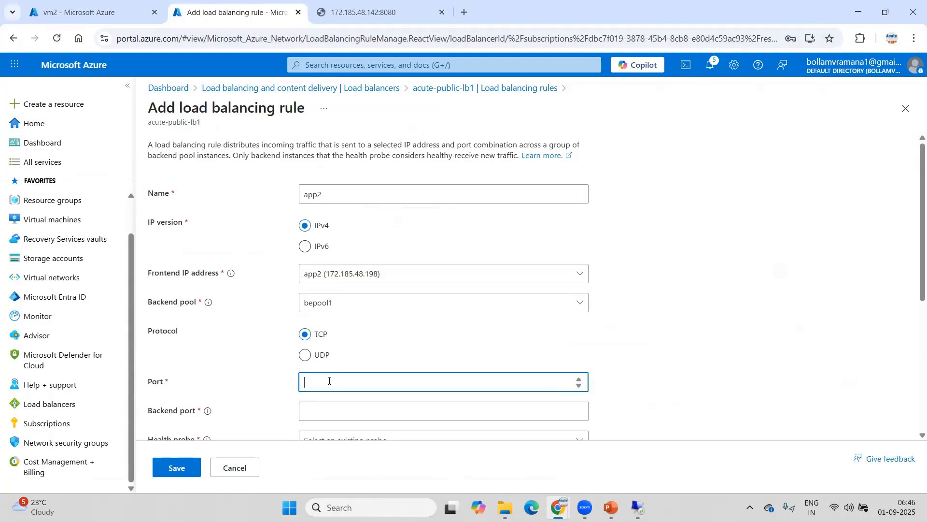
pyautogui.write('80')
pyautogui.scroll(-3, 329, 338)
pyautogui.click(325, 294)
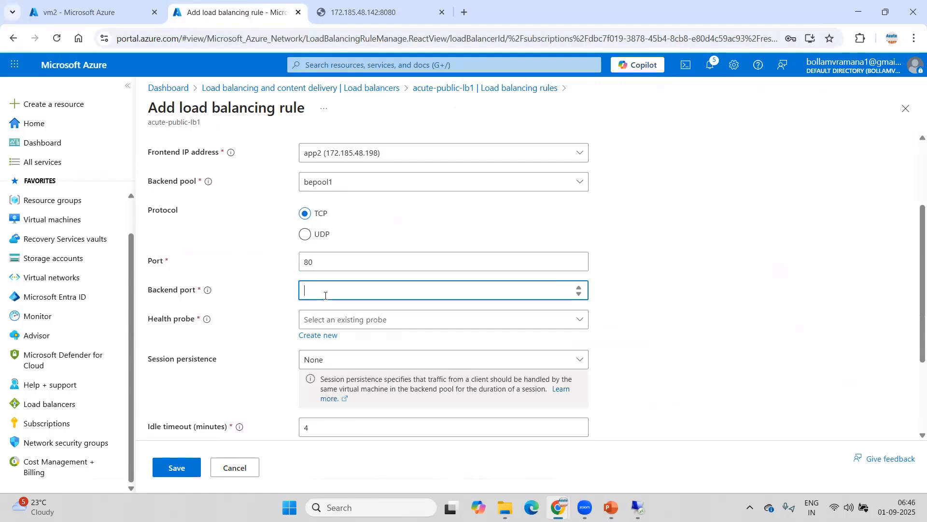
pyautogui.write('8080')
pyautogui.click(338, 323)
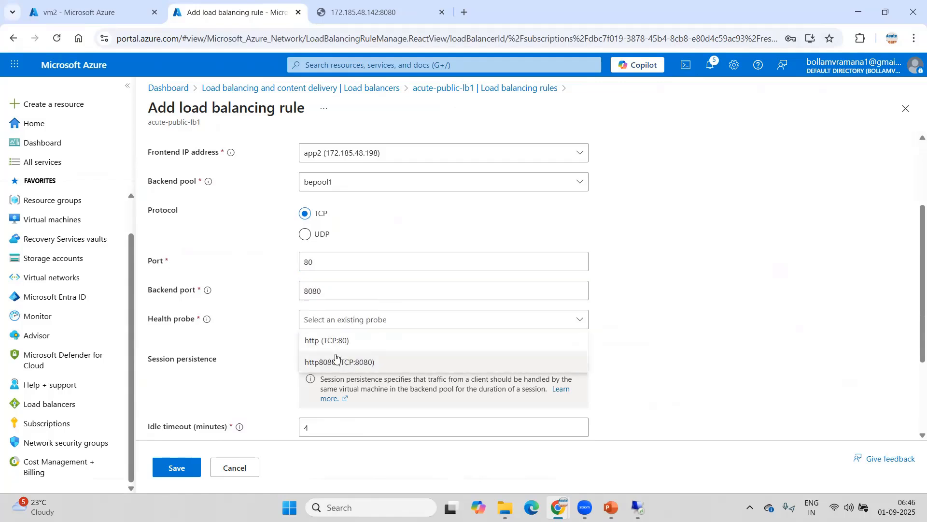
pyautogui.click(335, 357)
pyautogui.click(178, 470)
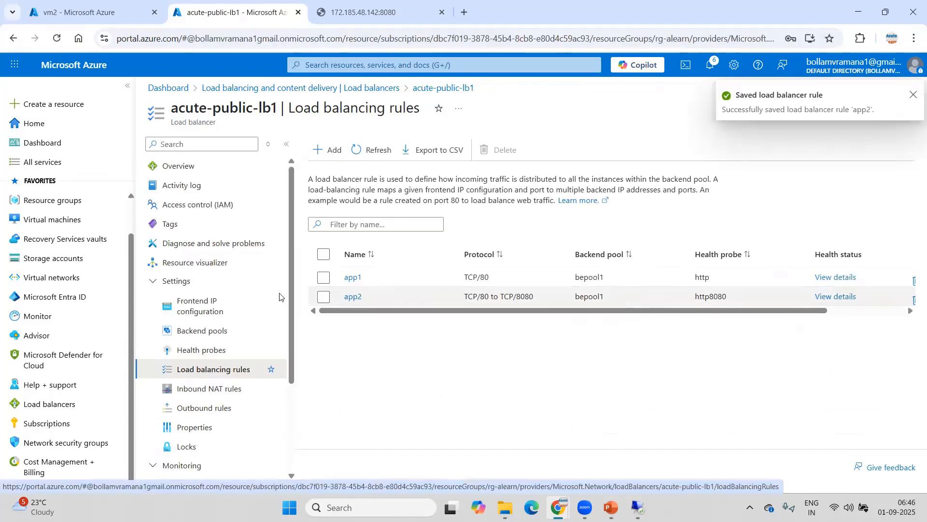
# Copy the app2 public IP address 172.185.48.198 from the load balancer's frontend IP configuration
pyautogui.click(211, 307)
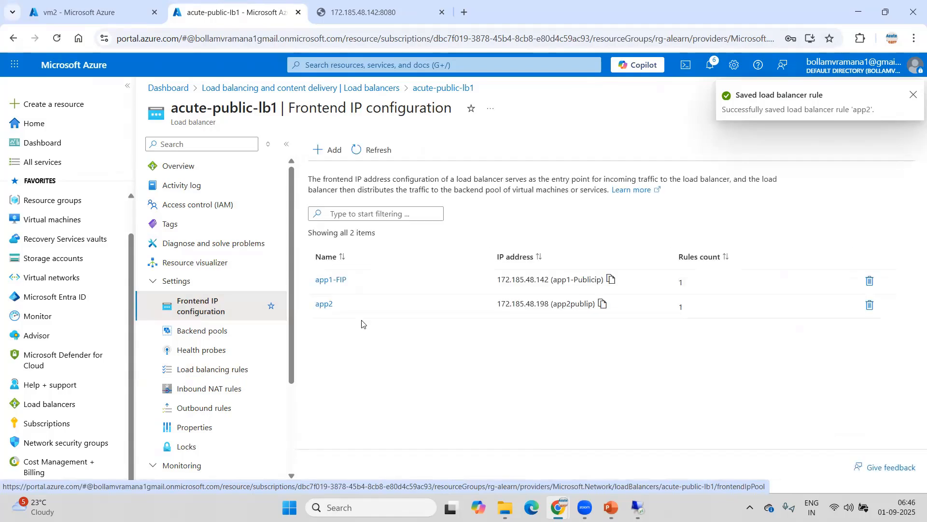
pyautogui.moveTo(498, 303); pyautogui.dragTo(548, 303)
pyautogui.hotkey('ctrl', 'c')
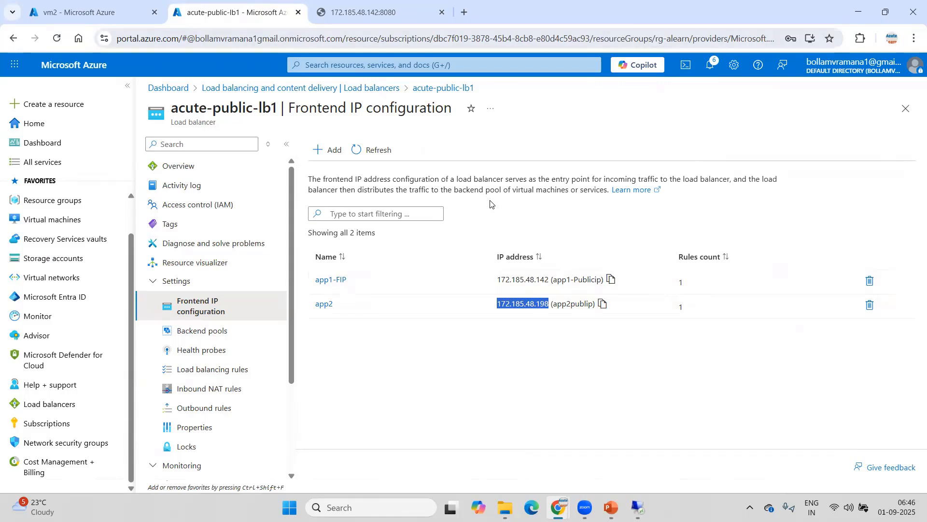
pyautogui.click(363, 12)
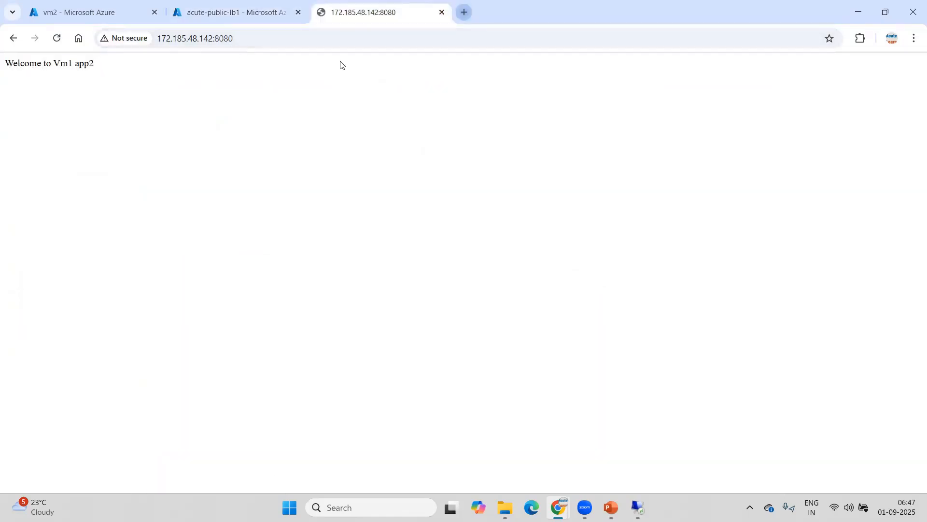
pyautogui.hotkey('ctrl', 't')
pyautogui.click(302, 39)
pyautogui.hotkey('ctrl', 'v')
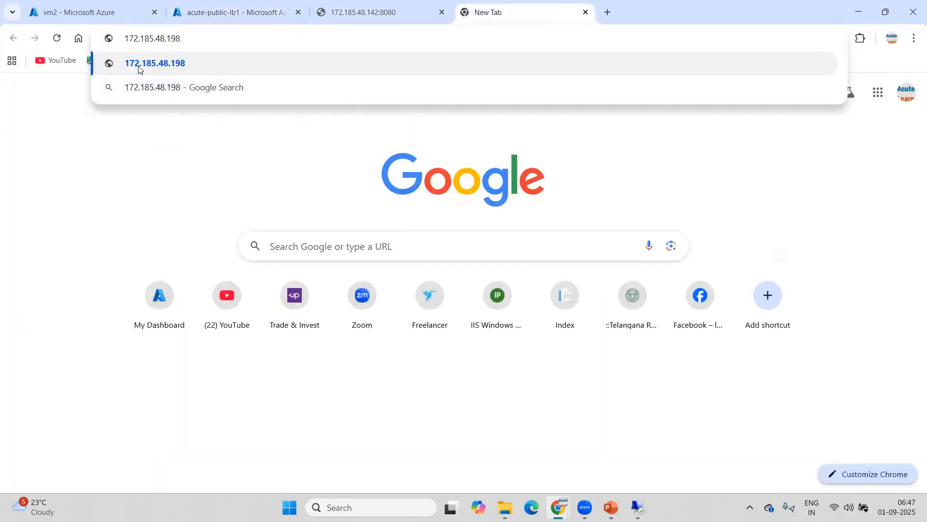
pyautogui.click(122, 39)
pyautogui.write('http://')
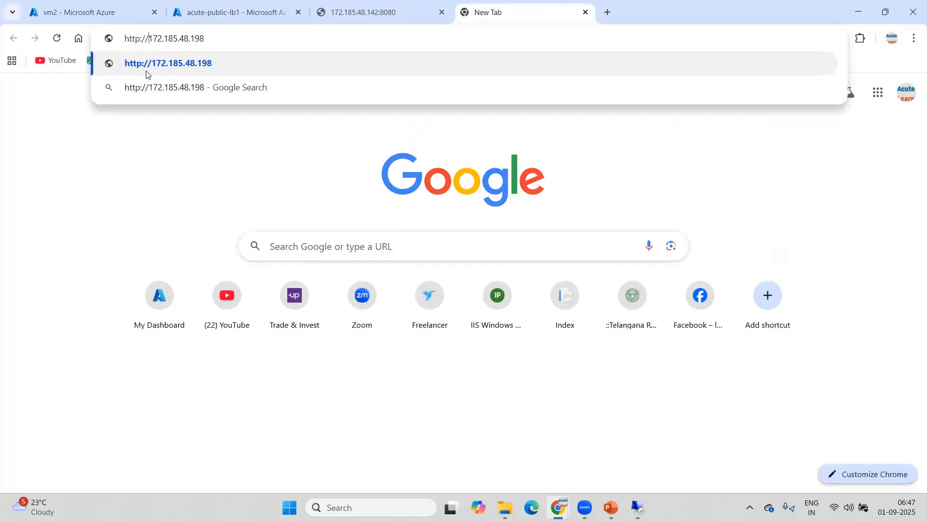
pyautogui.press('Return')
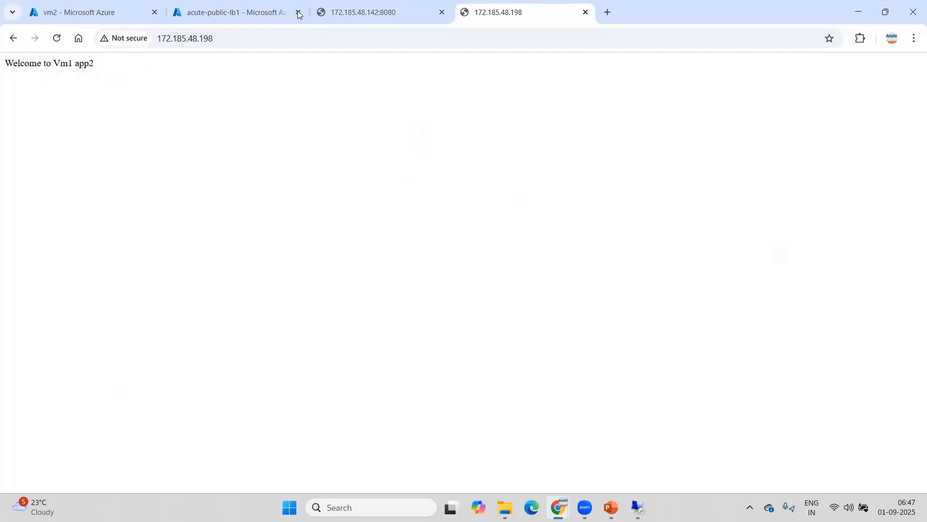
pyautogui.click(361, 10)
pyautogui.click(498, 10)
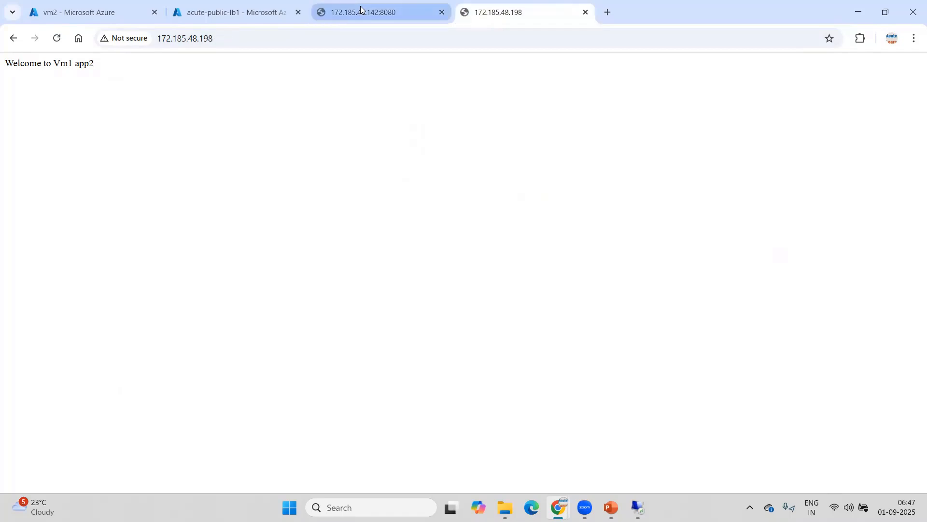
pyautogui.click(362, 10)
# Return to the Azure portal's load balancers list and reopen the acute-public-lb1 load balancer
pyautogui.click(225, 11)
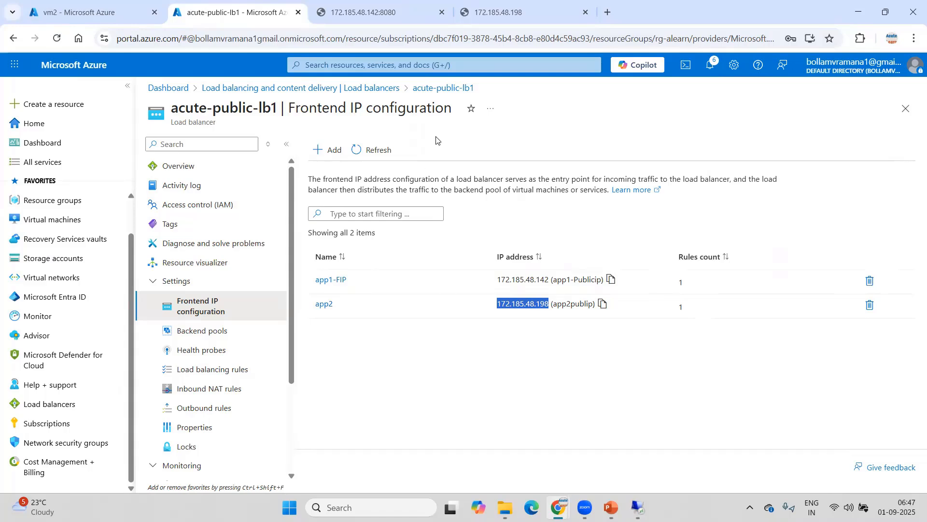
pyautogui.click(363, 89)
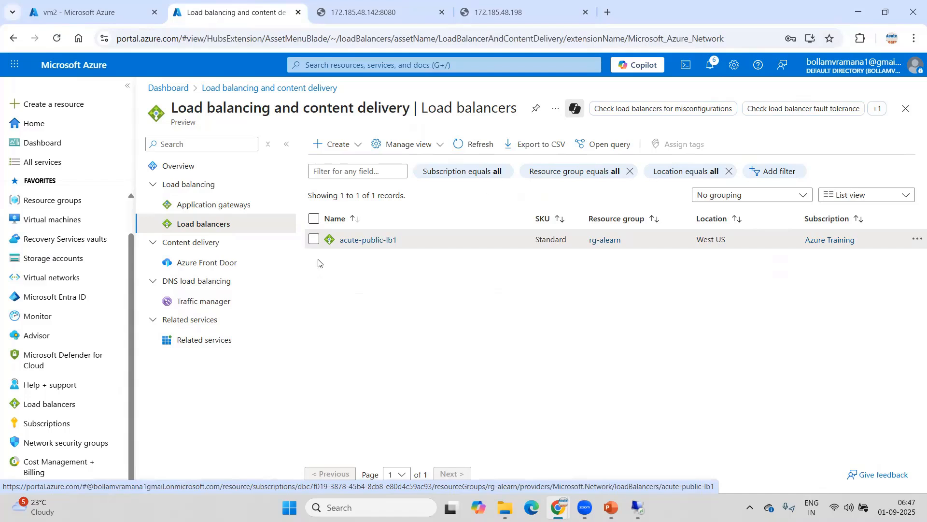
pyautogui.click(373, 240)
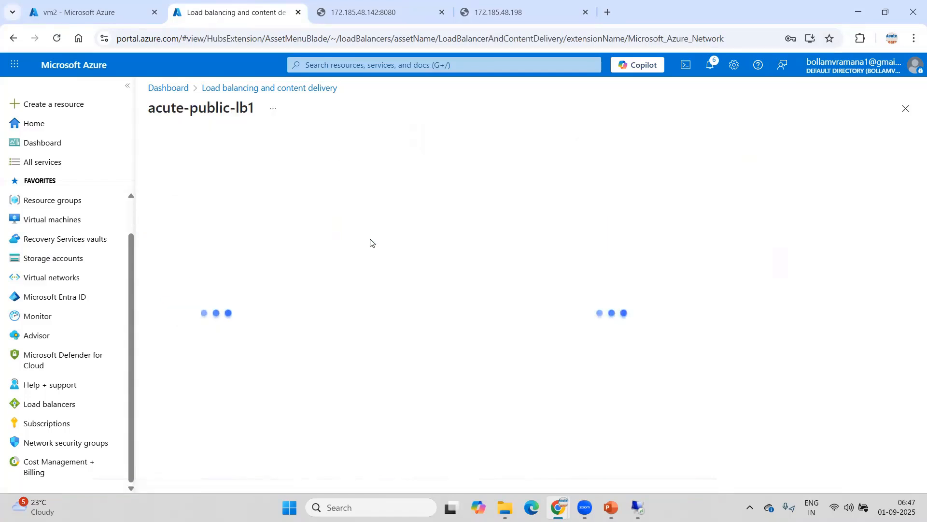